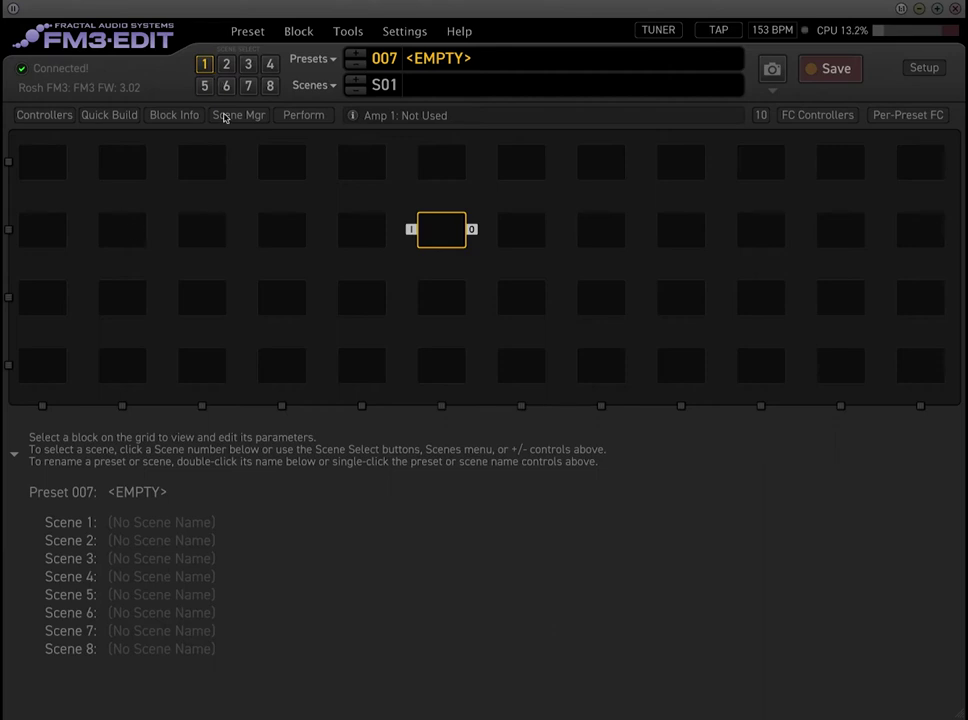
Step: Place the In 1, Amp, Cab and Out 1 blocks along the grid's second row and connect them in series
{"action": "left_click", "coordinate": [131, 118]}
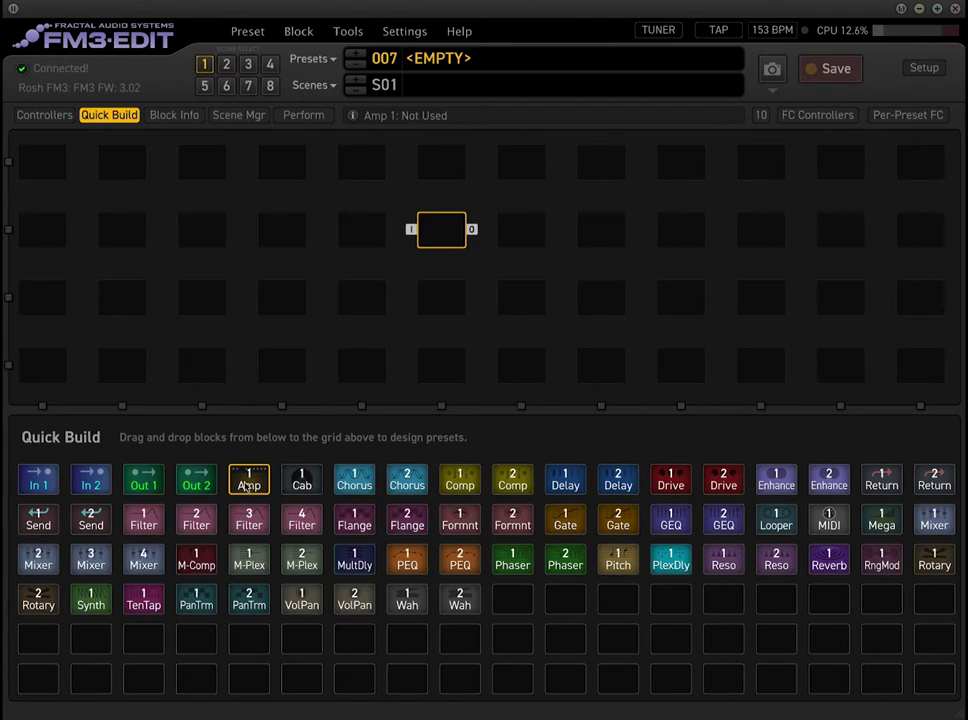
{"action": "left_click_drag", "start_coordinate": [302, 486], "coordinate": [445, 235]}
{"action": "left_click_drag", "start_coordinate": [302, 478], "coordinate": [521, 232]}
{"action": "left_click_drag", "start_coordinate": [52, 372], "coordinate": [45, 232]}
{"action": "left_click_drag", "start_coordinate": [143, 480], "coordinate": [925, 236]}
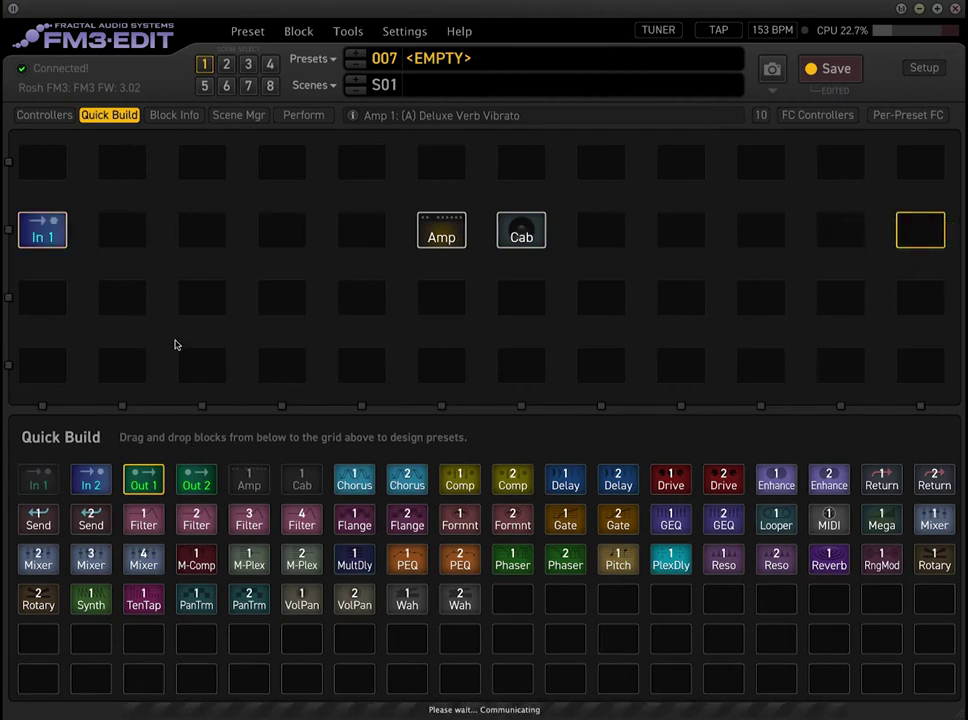
{"action": "left_click_drag", "start_coordinate": [68, 230], "coordinate": [441, 246]}
Step: Reset the Amp block's channel B, Plexi 100W Jump, to default settings and return to channel A
{"action": "left_click", "coordinate": [441, 240]}
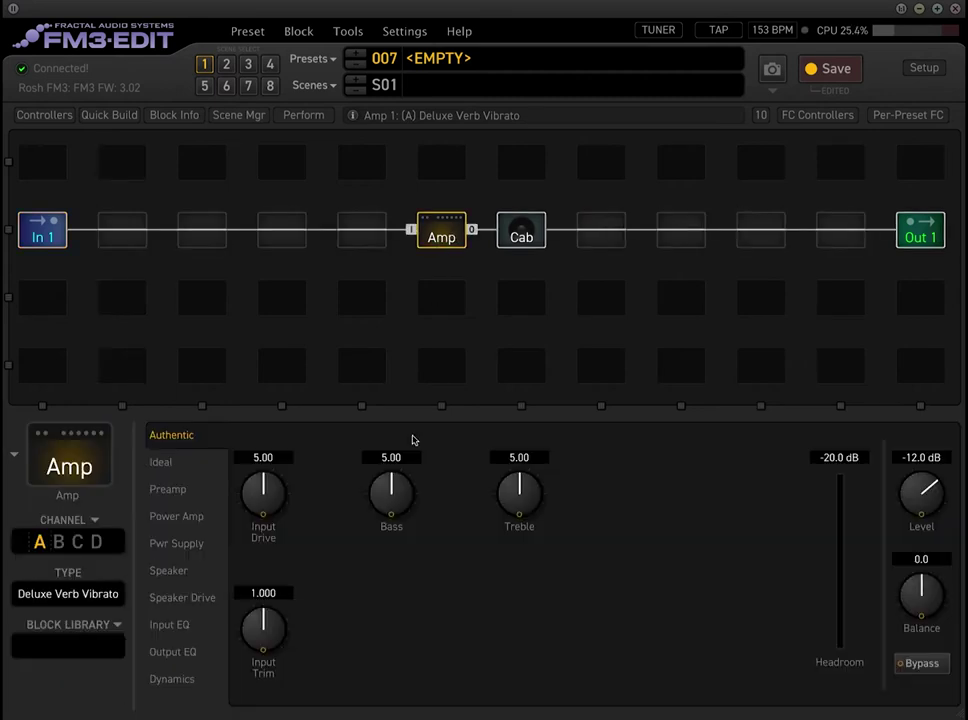
{"action": "left_click", "coordinate": [58, 542]}
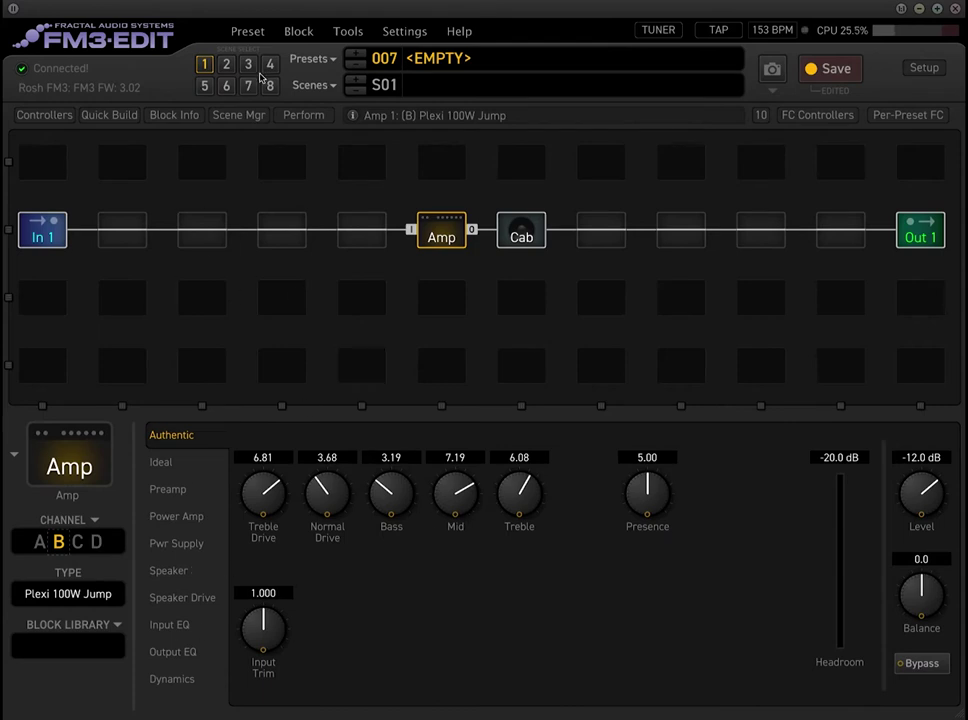
{"action": "left_click", "coordinate": [298, 31]}
{"action": "left_click", "coordinate": [333, 161]}
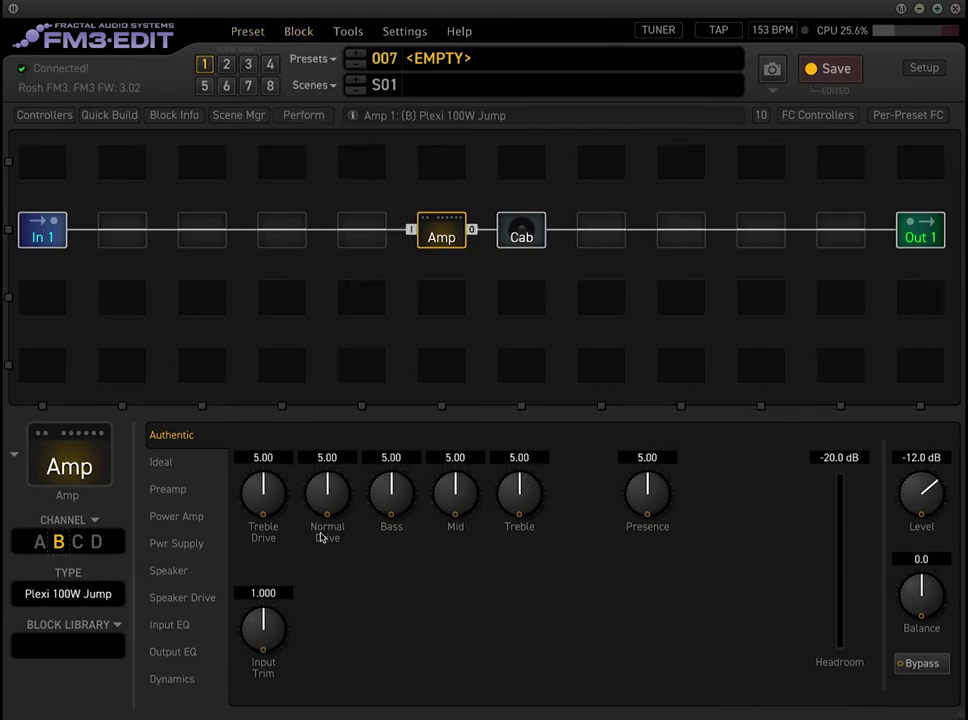
{"action": "left_click", "coordinate": [40, 542]}
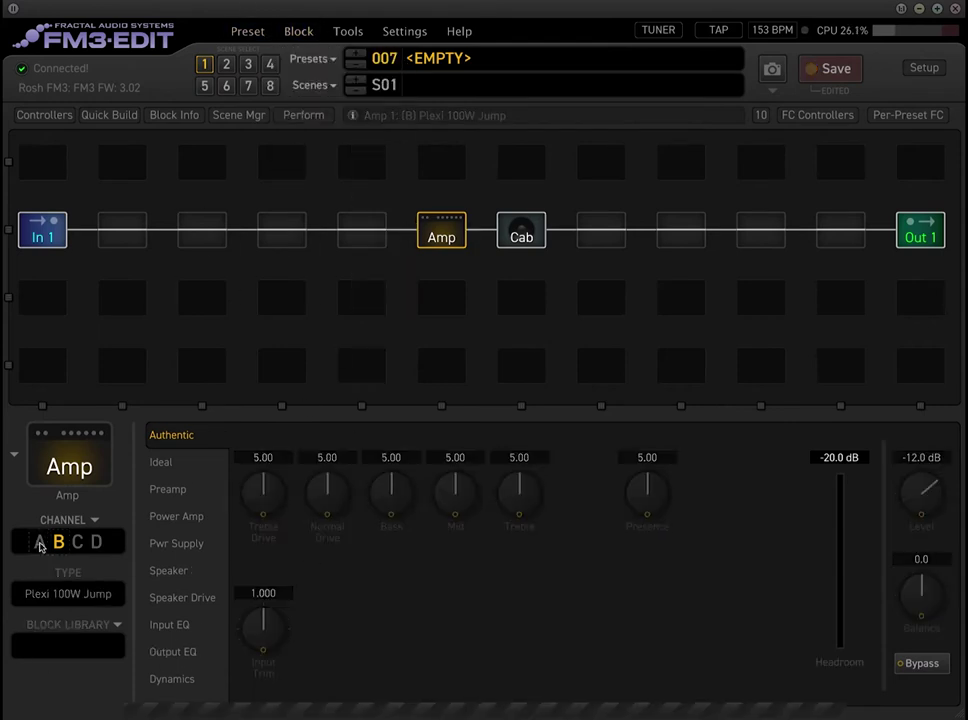
Step: Load the 4x12 1960A 300W 57 B impulse response into Cab 1 of the Cab block
{"action": "left_click", "coordinate": [522, 234]}
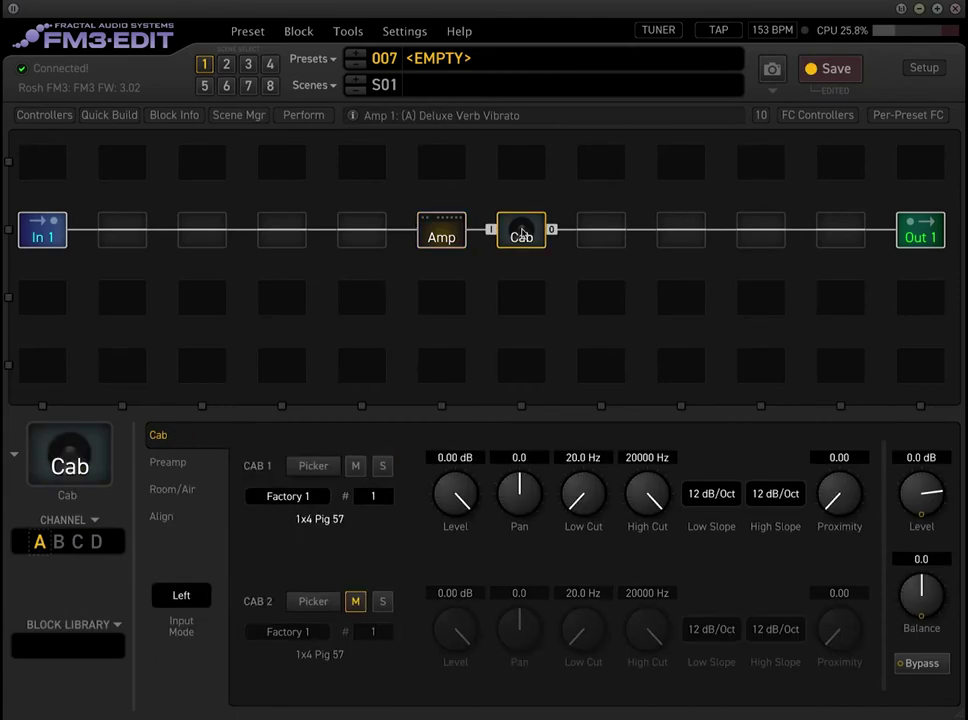
{"action": "left_click", "coordinate": [313, 465]}
{"action": "left_click", "coordinate": [645, 107]}
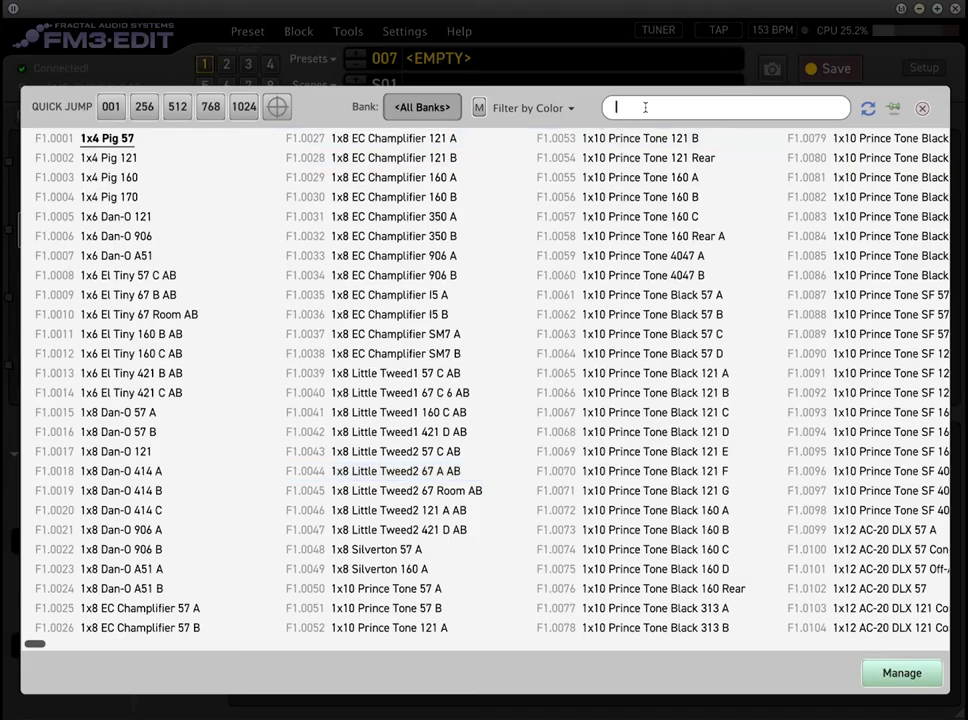
{"action": "key", "text": "Return"}
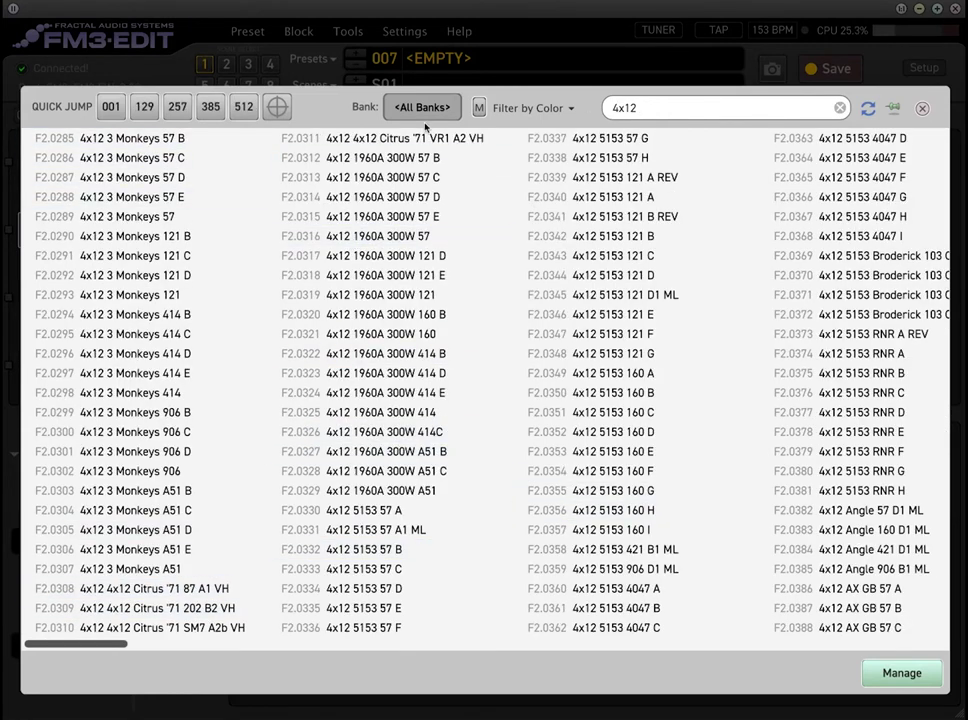
{"action": "double_click", "coordinate": [430, 158]}
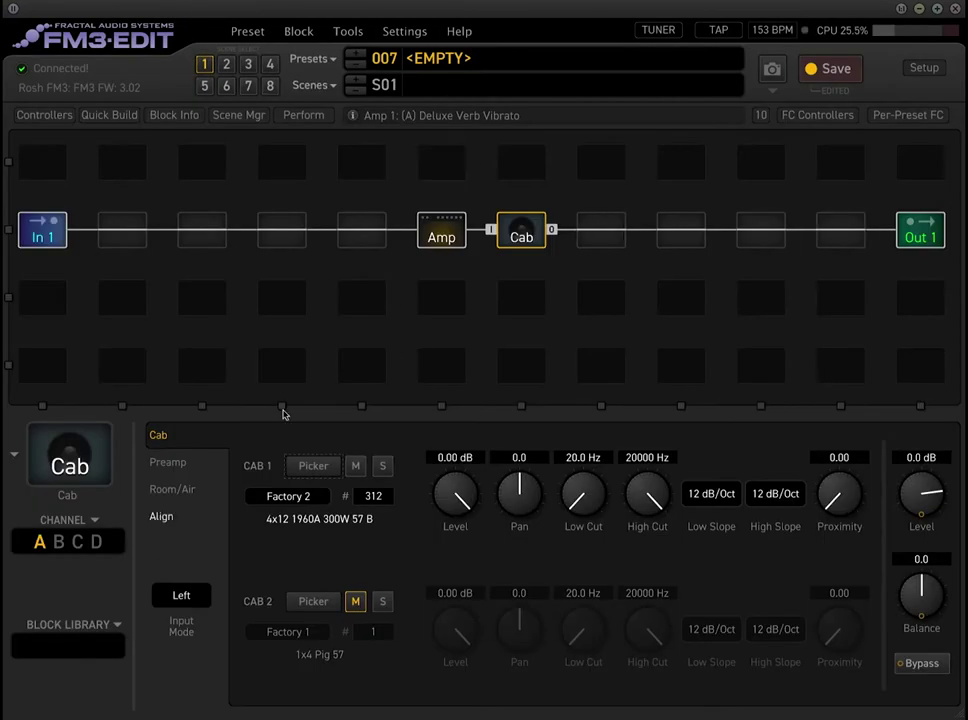
Step: Compare the Amp block's channels A and B by switching between them, ending on channel A
{"action": "left_click", "coordinate": [430, 238]}
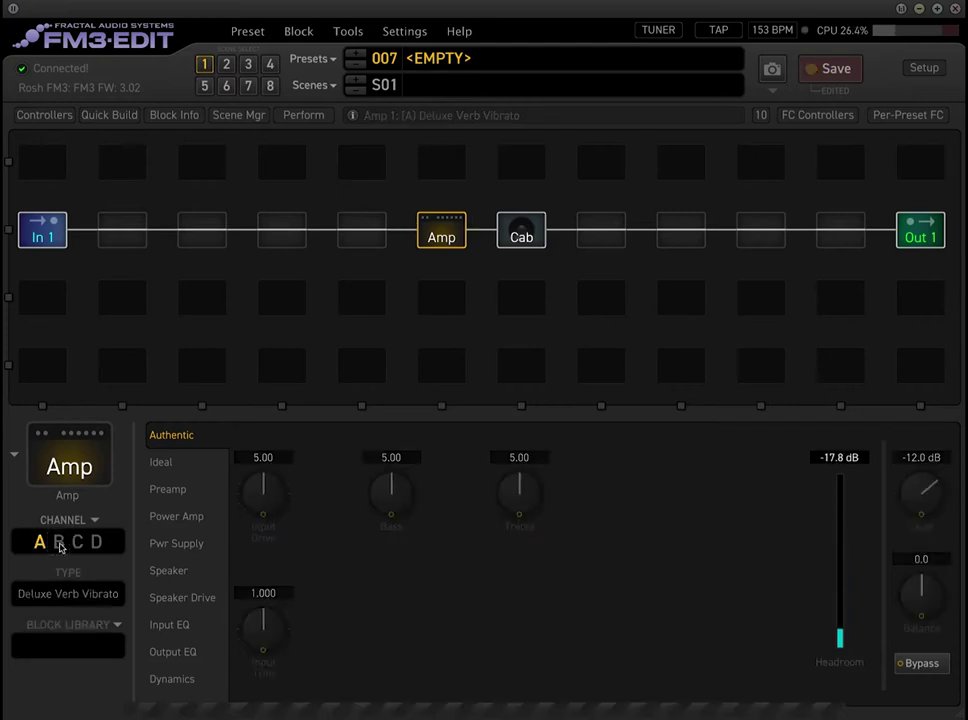
{"action": "left_click", "coordinate": [59, 543]}
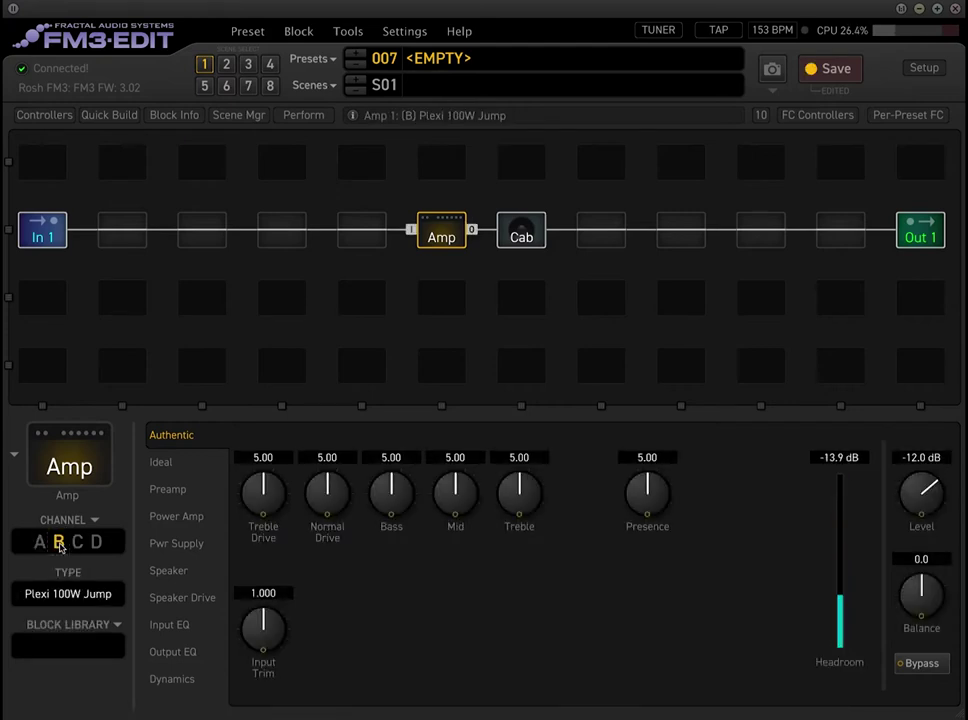
{"action": "left_click", "coordinate": [39, 543]}
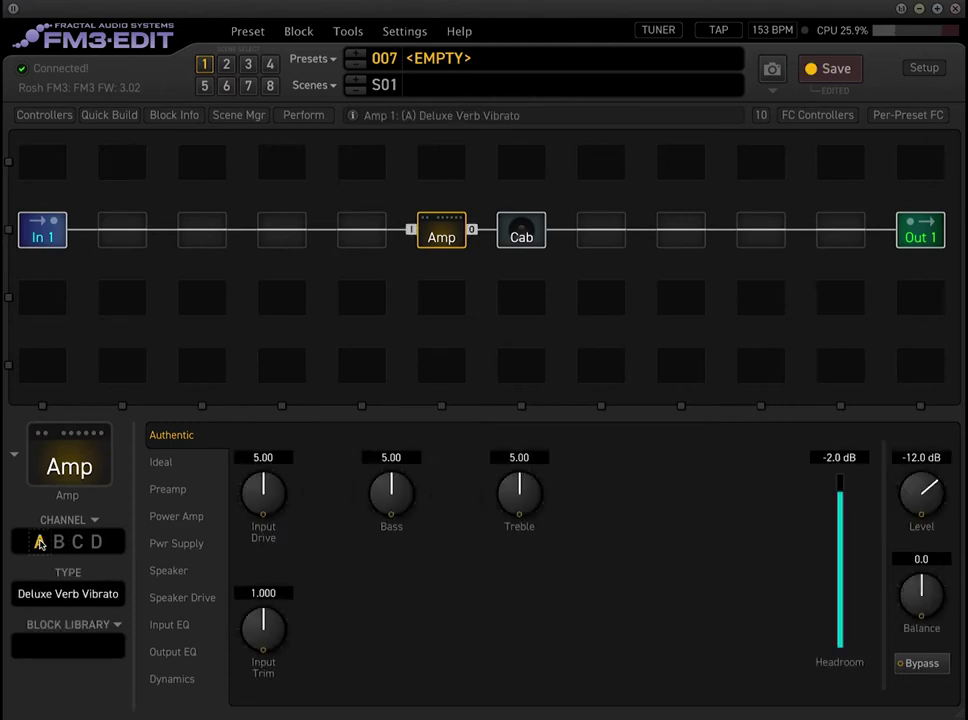
{"action": "left_click", "coordinate": [58, 543]}
{"action": "left_click", "coordinate": [39, 543]}
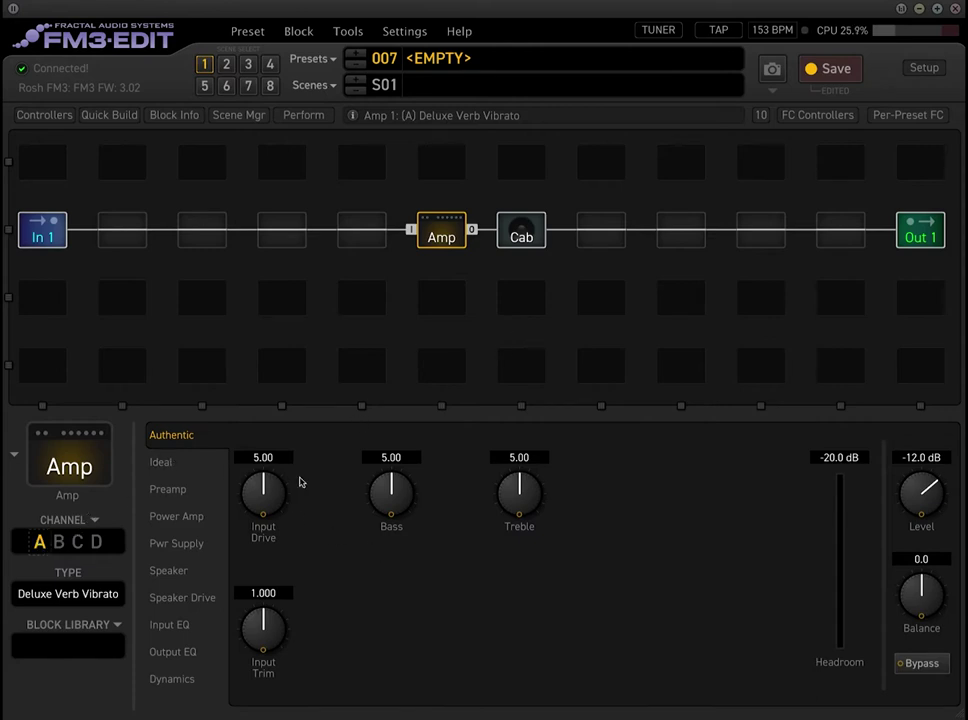
Step: Rename preset 007 as Seamless Switching
{"action": "left_click", "coordinate": [443, 58]}
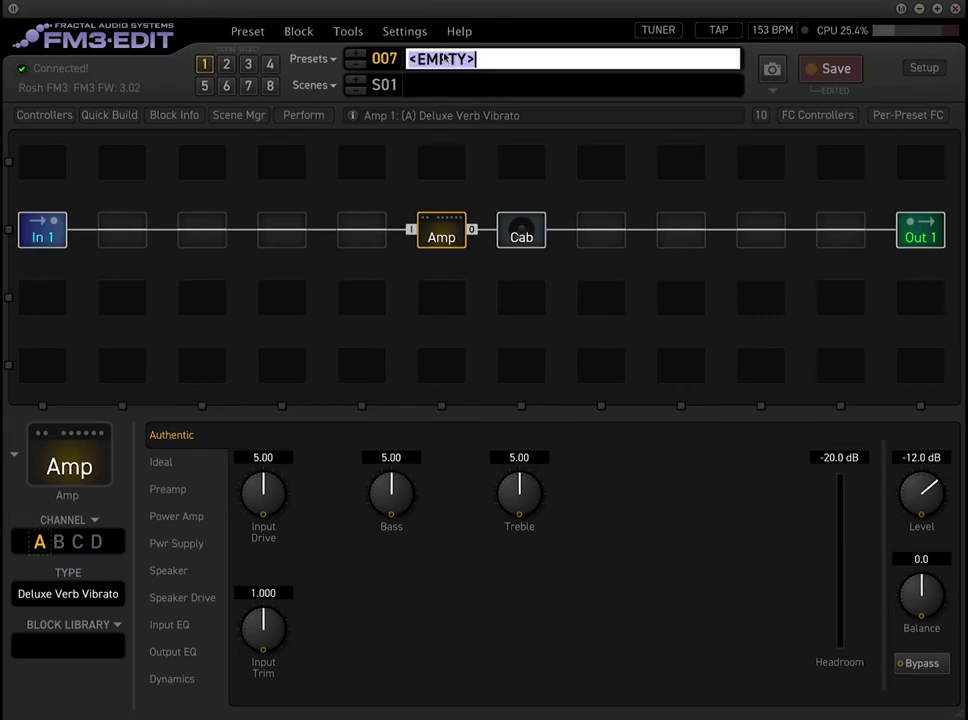
{"action": "type", "text": "Sea"}
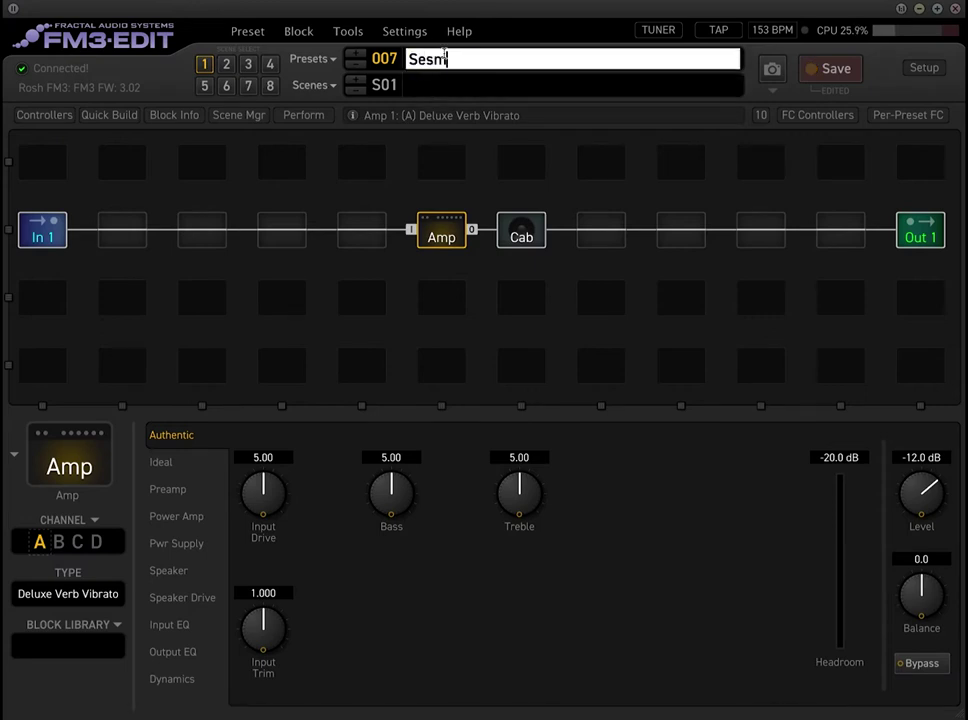
{"action": "type", "text": "mless Switching"}
{"action": "key", "text": "Return"}
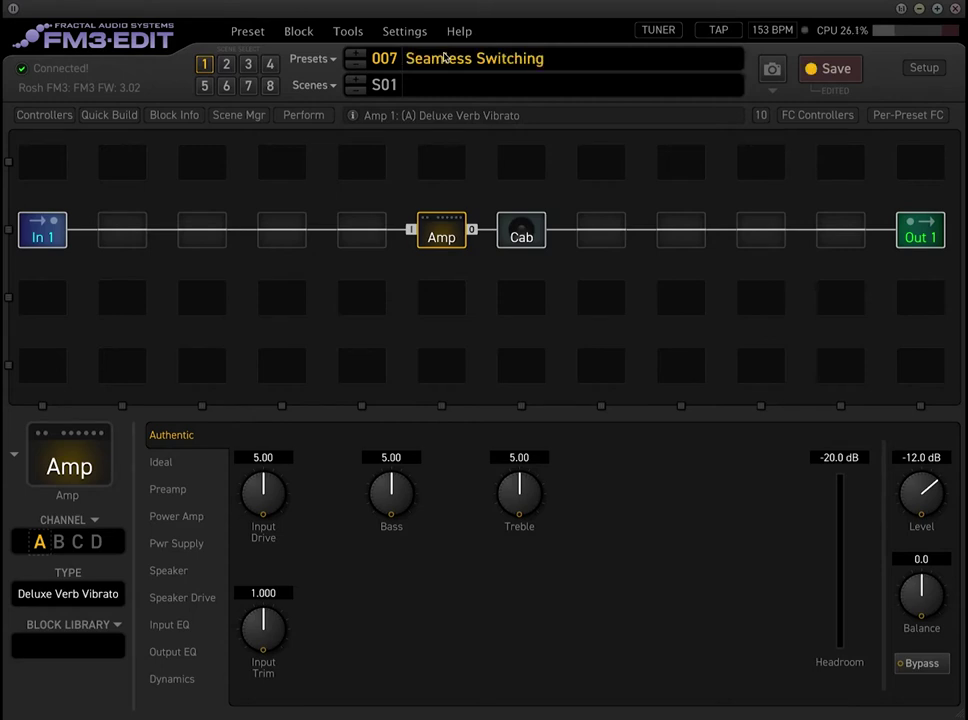
Step: Name scene 1 Clean
{"action": "left_click", "coordinate": [458, 85]}
{"action": "type", "text": "Clean"}
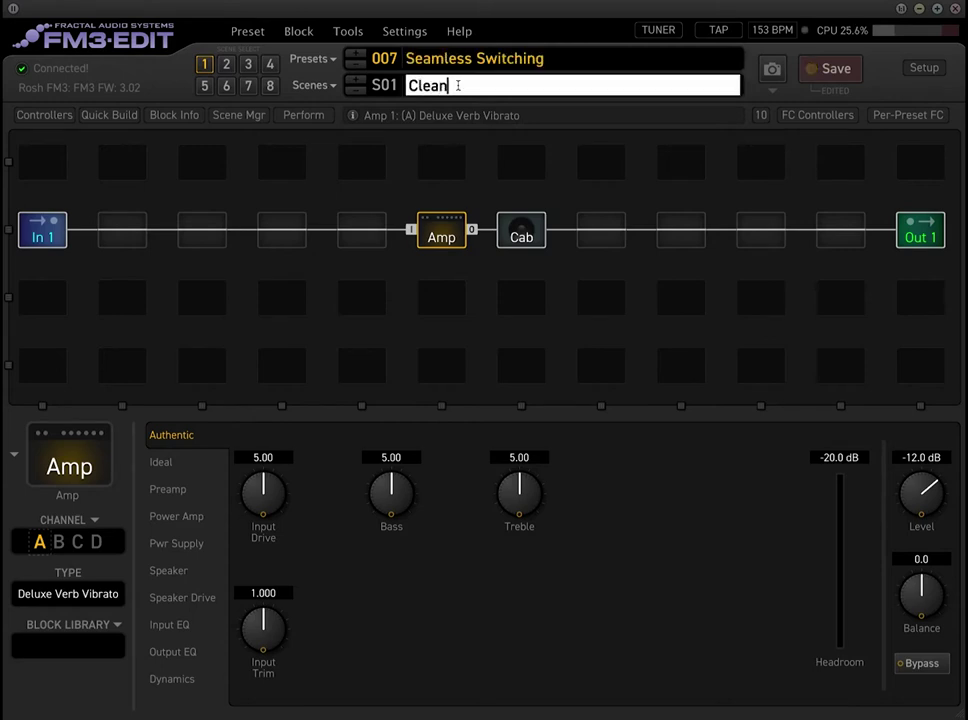
{"action": "key", "text": "Return"}
Step: Switch to scene 2 and name it Crunch
{"action": "left_click", "coordinate": [356, 80]}
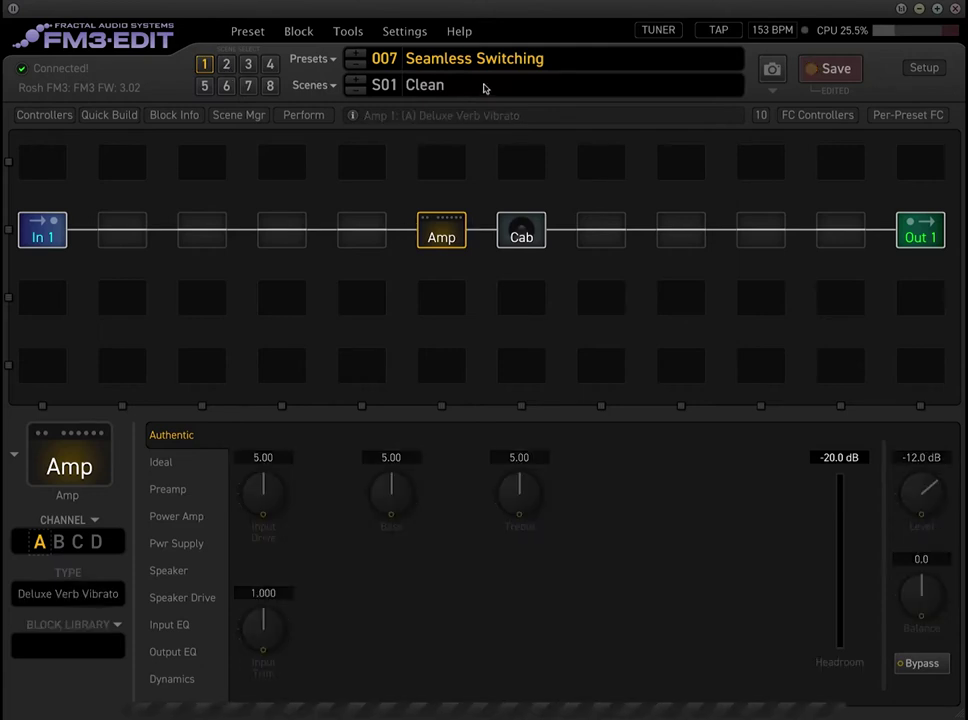
{"action": "left_click", "coordinate": [484, 86]}
{"action": "type", "text": "Creund"}
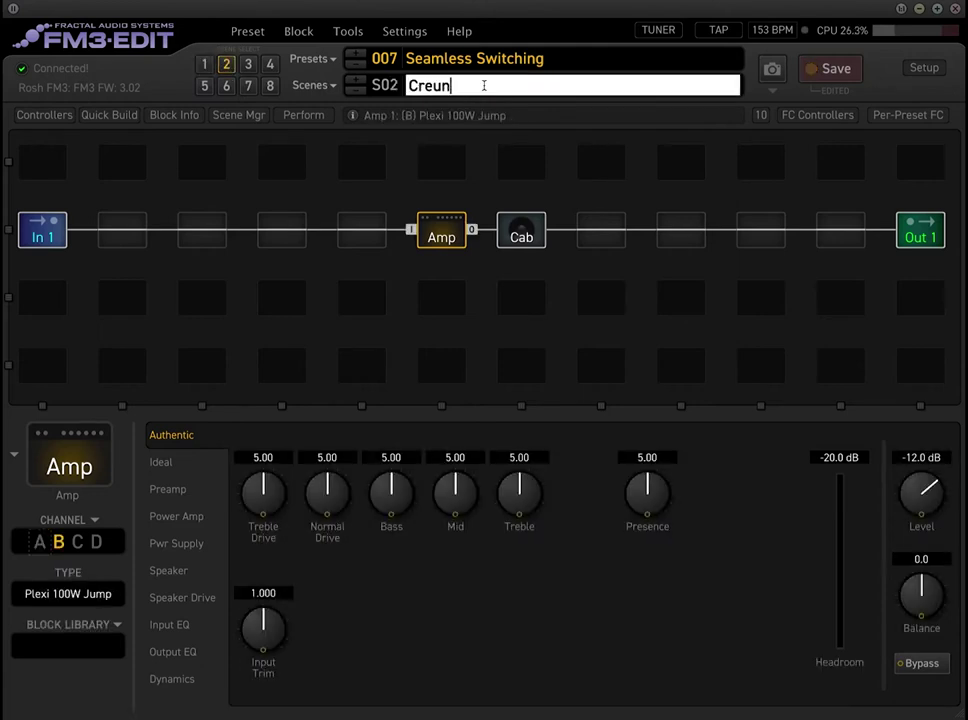
{"action": "key", "text": "BackSpace"}
{"action": "key", "text": "BackSpace"}
{"action": "key", "text": "BackSpace"}
{"action": "key", "text": "BackSpace"}
{"action": "type", "text": "unch"}
{"action": "key", "text": "Return"}
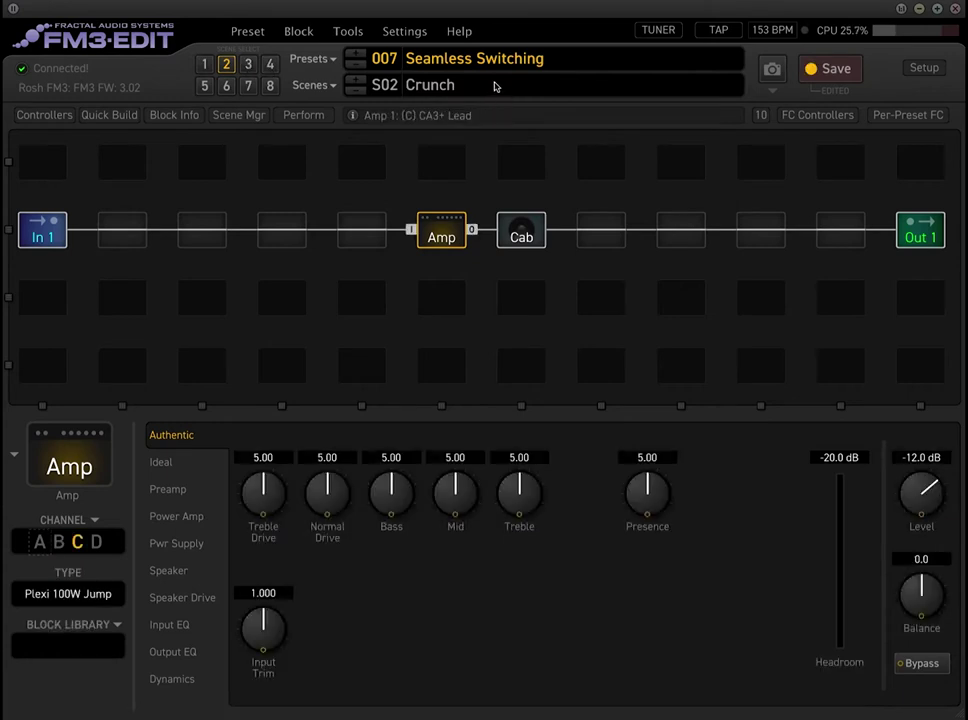
Step: Name scene 3 Rhyhtm
{"action": "left_click", "coordinate": [494, 84]}
{"action": "type", "text": "Rhythm"}
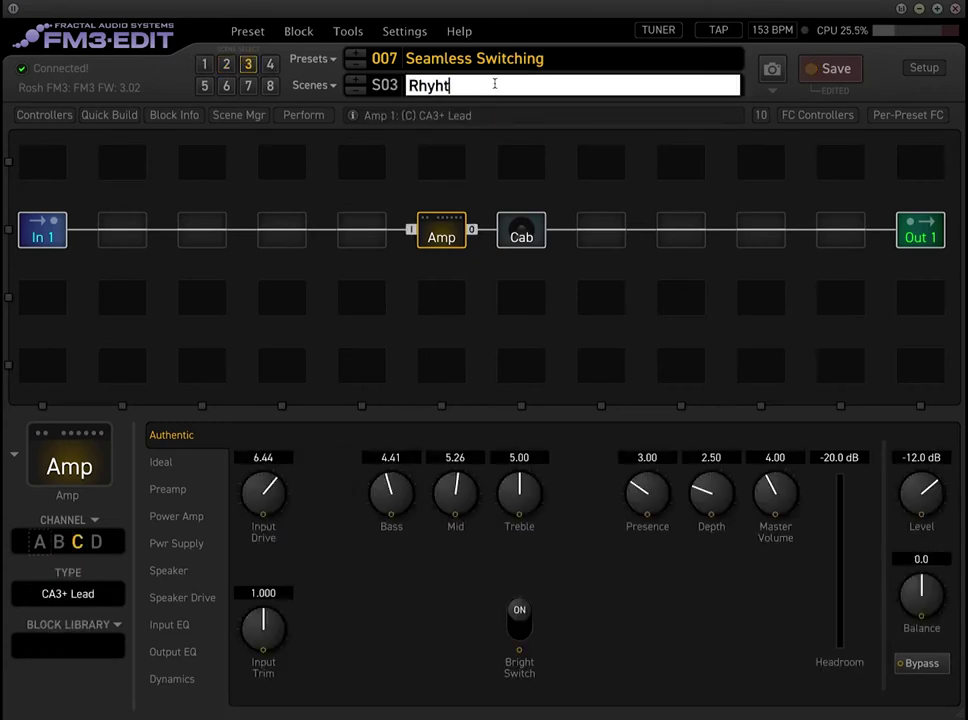
{"action": "key", "text": "Return"}
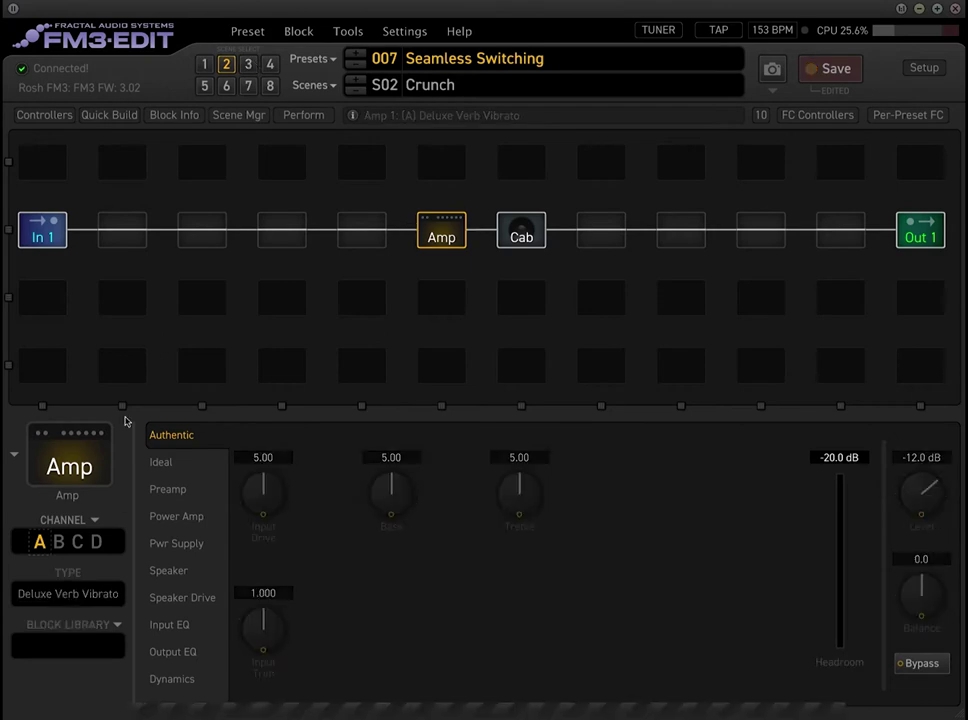
Step: Set the Cab block to channel A in scene 3, checking channel B along the way
{"action": "left_click", "coordinate": [521, 234]}
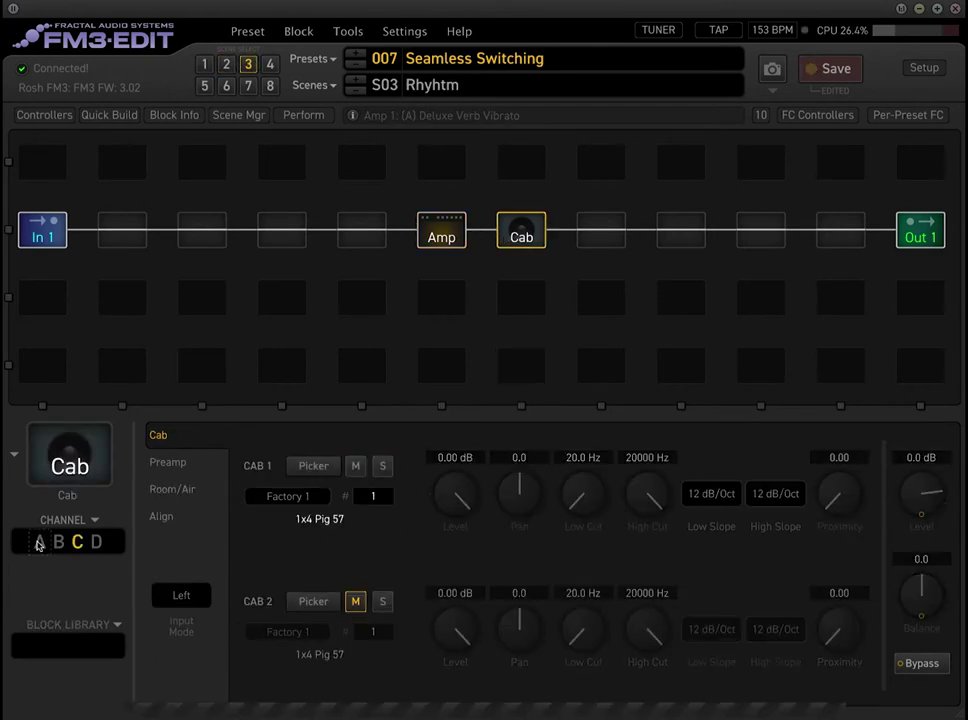
{"action": "left_click", "coordinate": [38, 542]}
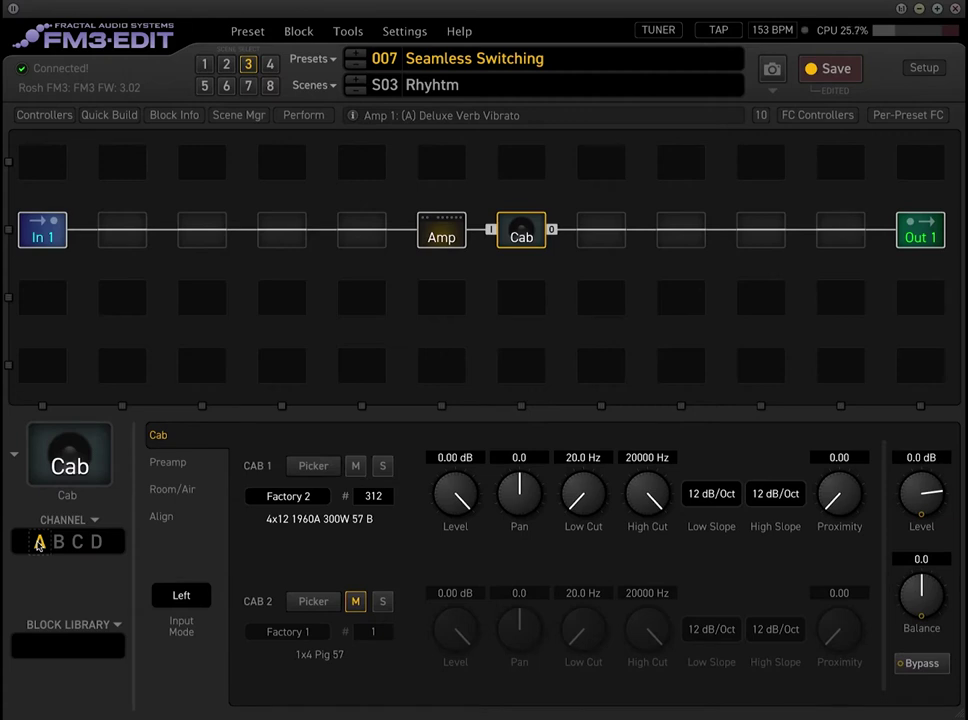
{"action": "left_click", "coordinate": [59, 545]}
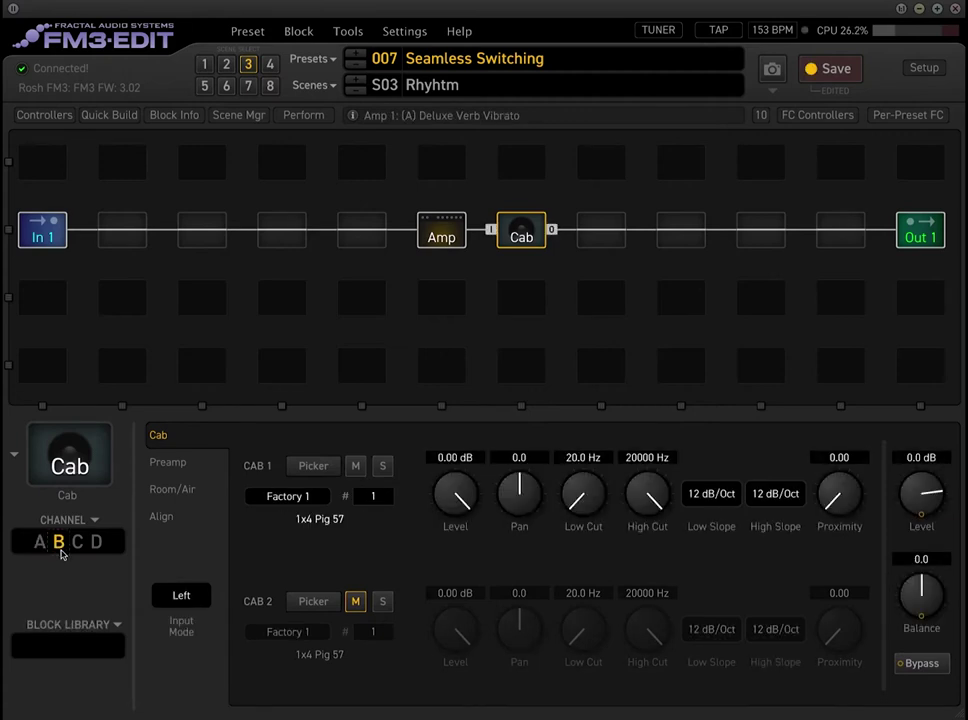
{"action": "left_click", "coordinate": [39, 543]}
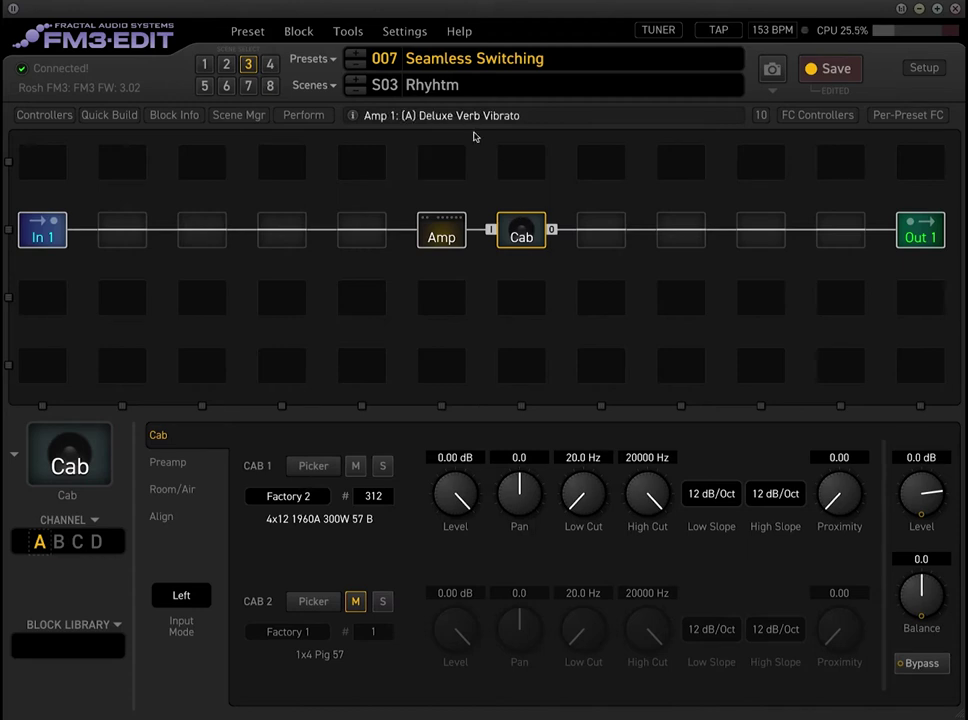
Step: Set the Amp block's channel A to Input Drive 2.03, Bass 3.70 and Treble 6.60
{"action": "left_click", "coordinate": [441, 232]}
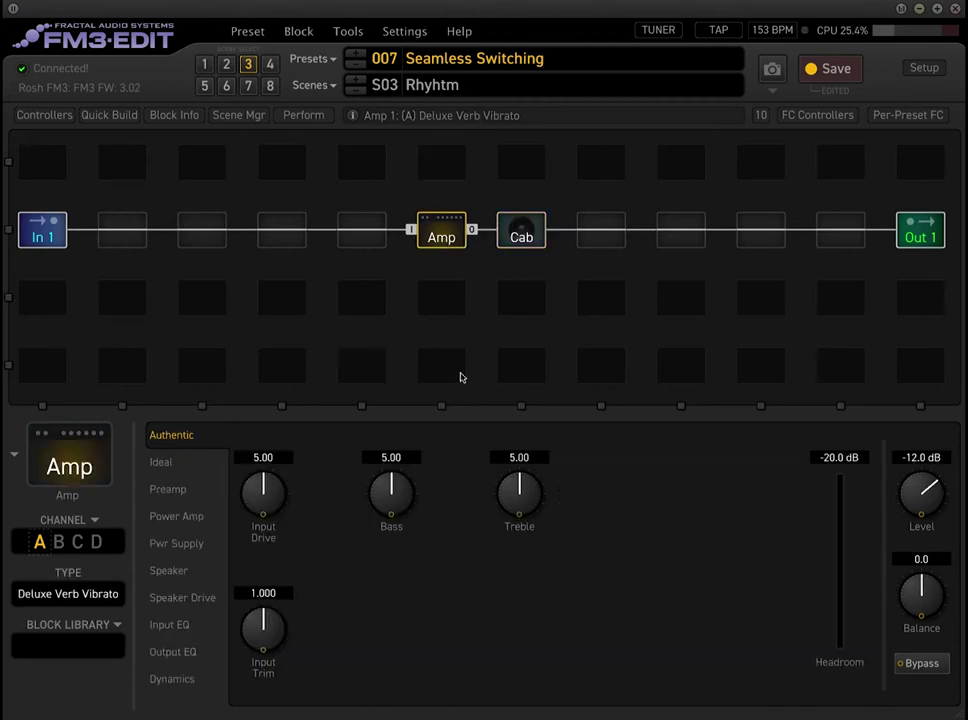
{"action": "left_click_drag", "start_coordinate": [263, 492], "coordinate": [287, 611]}
{"action": "left_click_drag", "start_coordinate": [279, 499], "coordinate": [412, 548]}
{"action": "left_click_drag", "start_coordinate": [536, 501], "coordinate": [538, 432]}
{"action": "left_click_drag", "start_coordinate": [384, 495], "coordinate": [387, 530]}
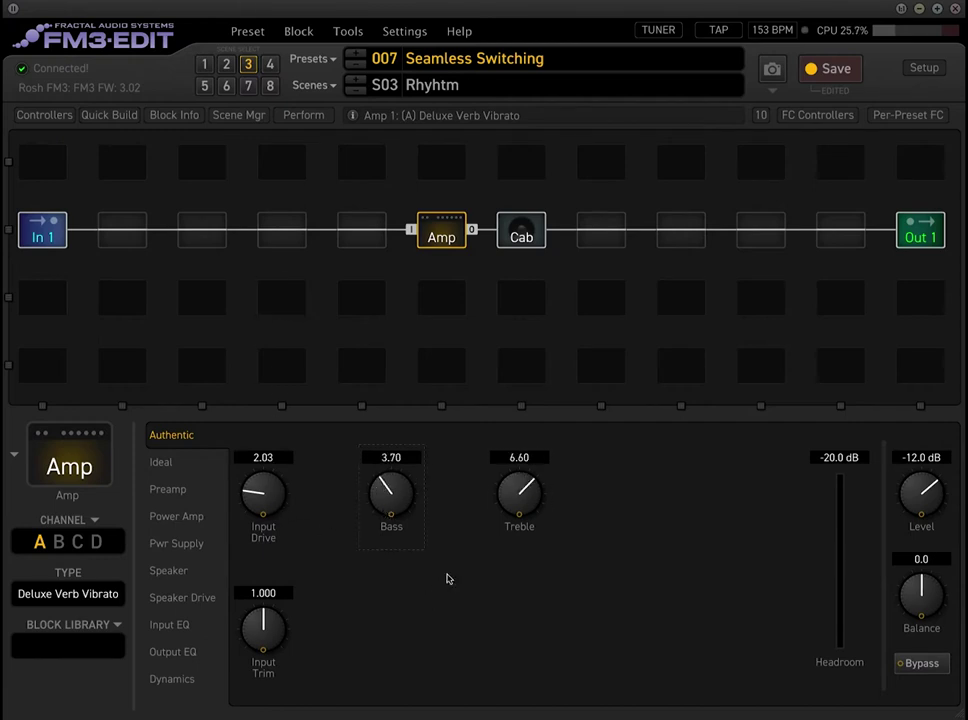
Step: Unmute Cab 2 in the Cab block and load the 1x12 Deluxe Verb 57 A impulse response into Cab 1
{"action": "left_click", "coordinate": [521, 232]}
{"action": "left_click", "coordinate": [355, 601]}
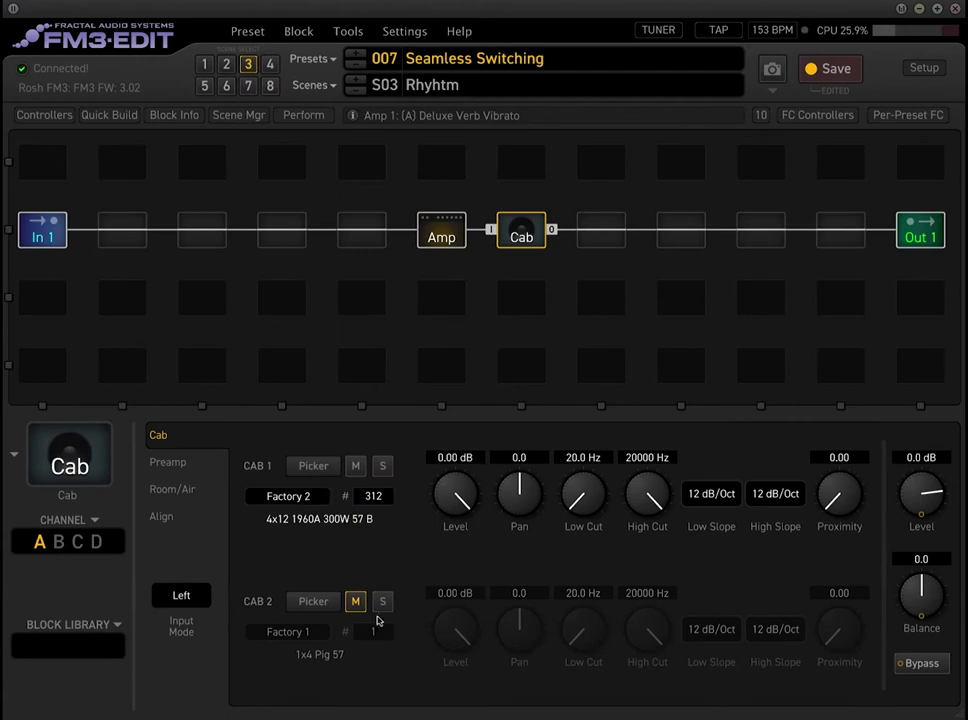
{"action": "left_click", "coordinate": [316, 466]}
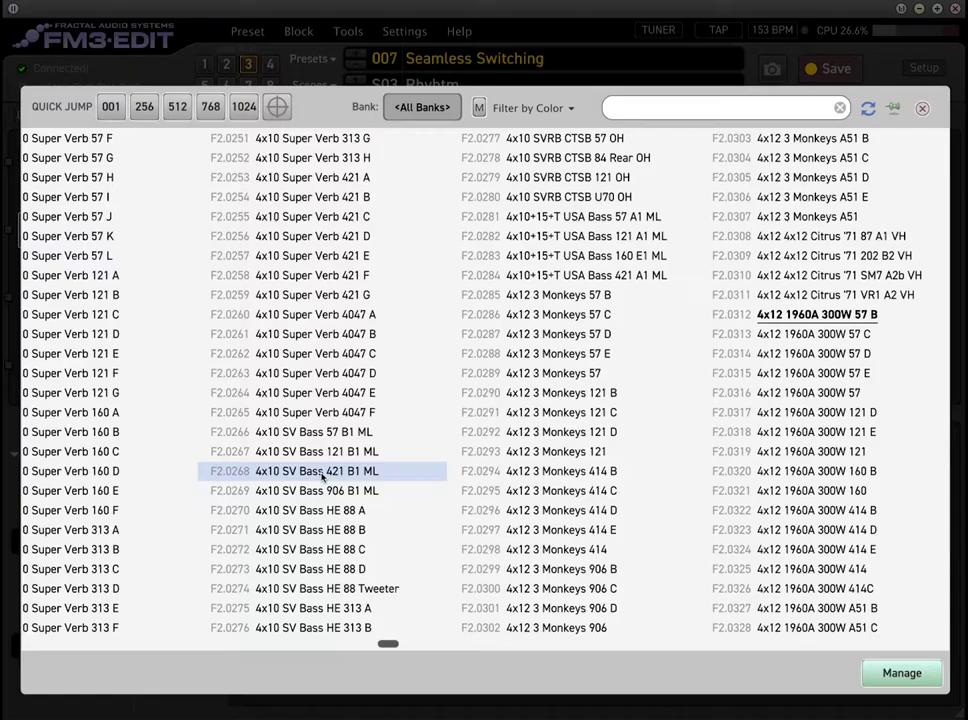
{"action": "left_click", "coordinate": [663, 112]}
{"action": "type", "text": "1x12"}
{"action": "left_click_drag", "start_coordinate": [185, 650], "coordinate": [376, 645]}
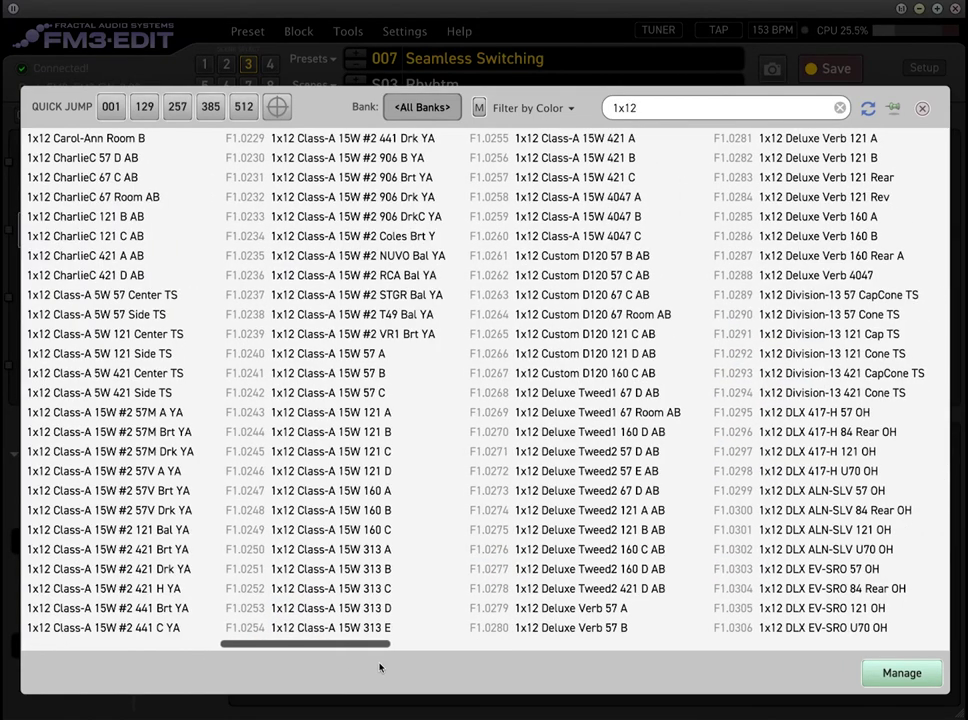
{"action": "double_click", "coordinate": [565, 608]}
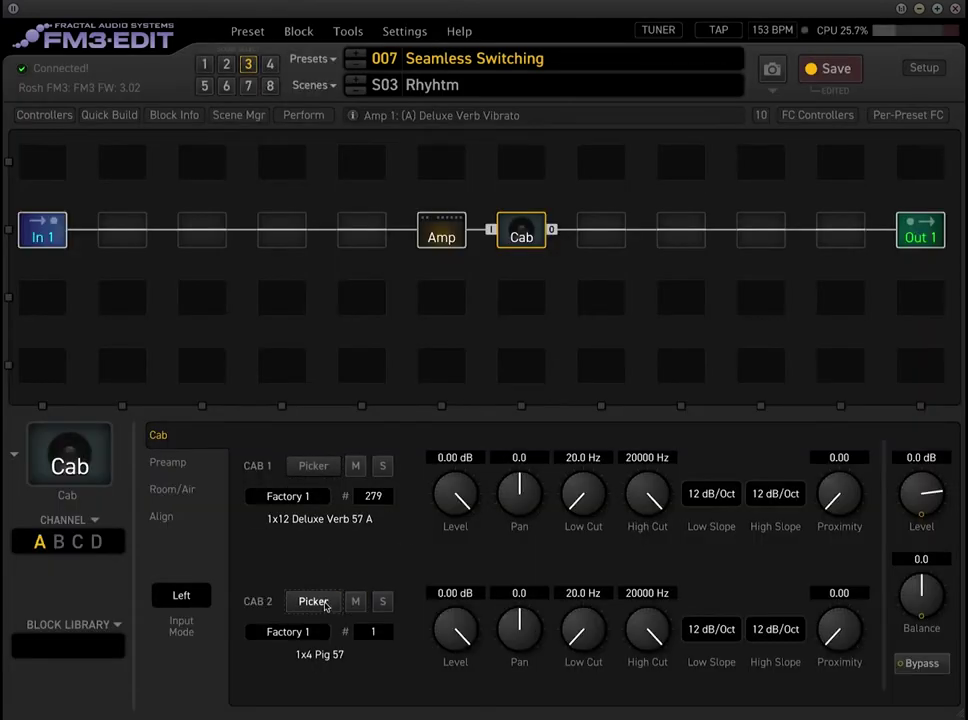
Step: Load the 1x12 Deluxe Verb 121 A impulse response into Cab 2 and save the preset from the Amp block
{"action": "left_click", "coordinate": [313, 601]}
{"action": "left_click", "coordinate": [701, 104]}
{"action": "type", "text": "1x12"}
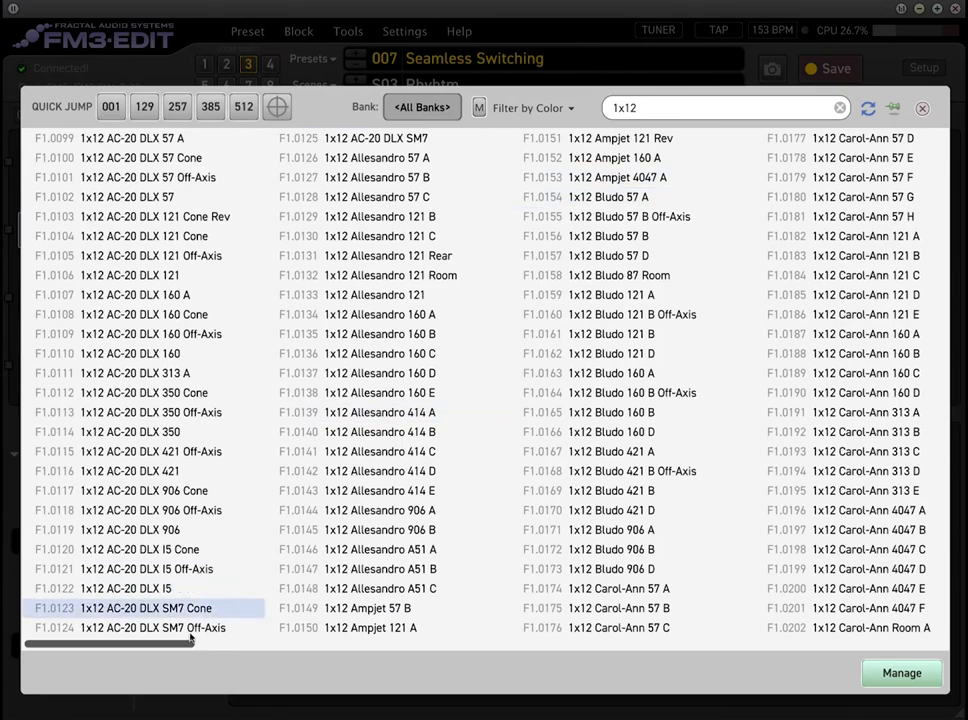
{"action": "scroll", "coordinate": [411, 653], "scroll_direction": "right", "scroll_amount": 15}
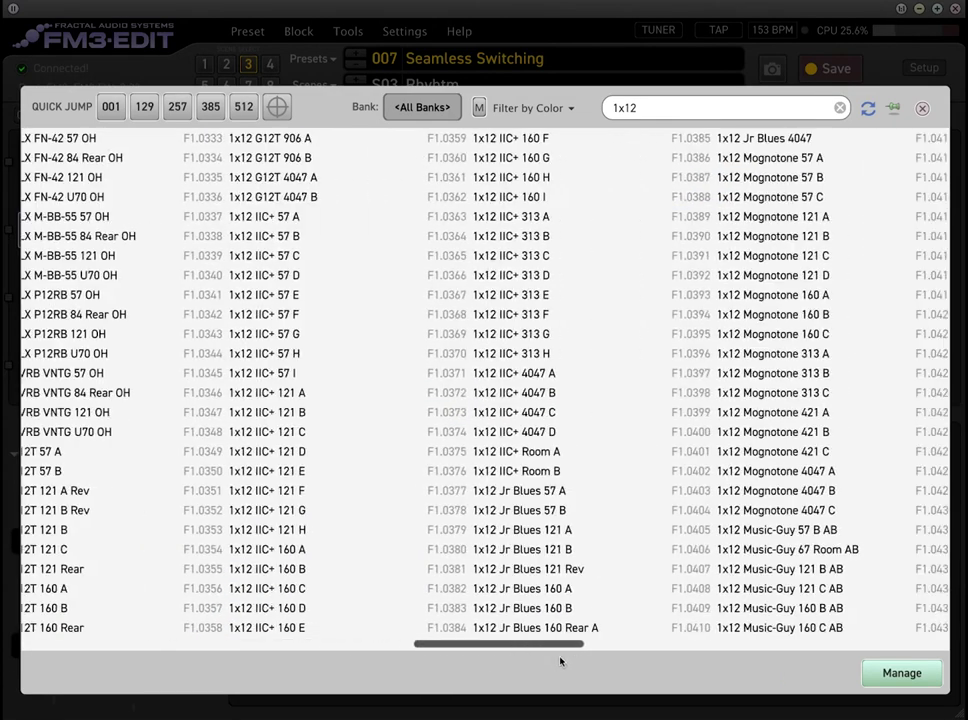
{"action": "scroll", "coordinate": [500, 660], "scroll_direction": "left", "scroll_amount": 6}
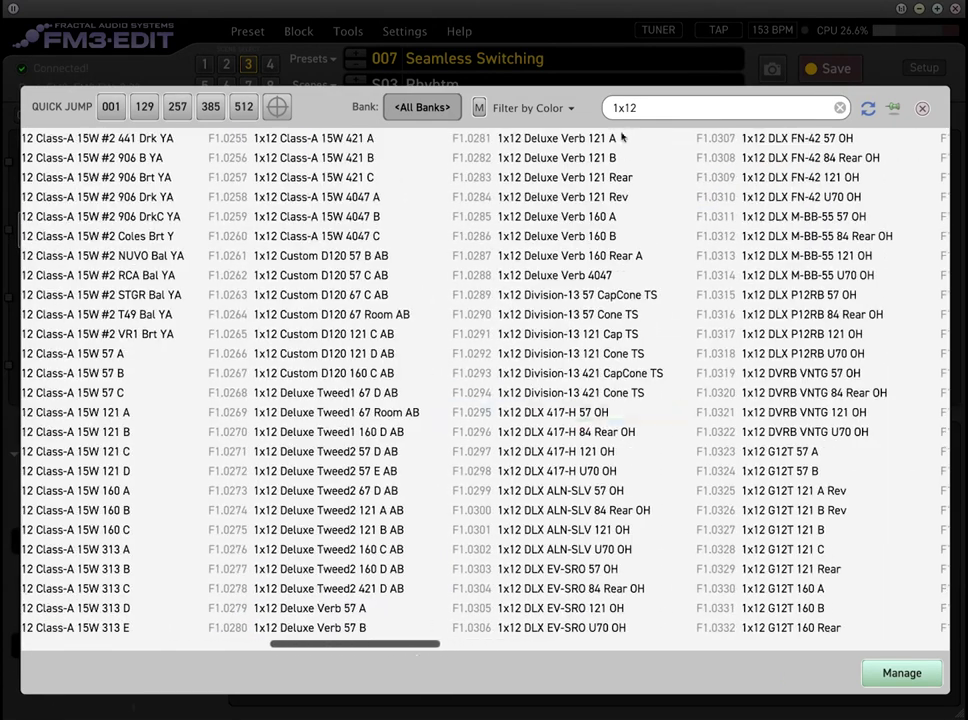
{"action": "double_click", "coordinate": [598, 143]}
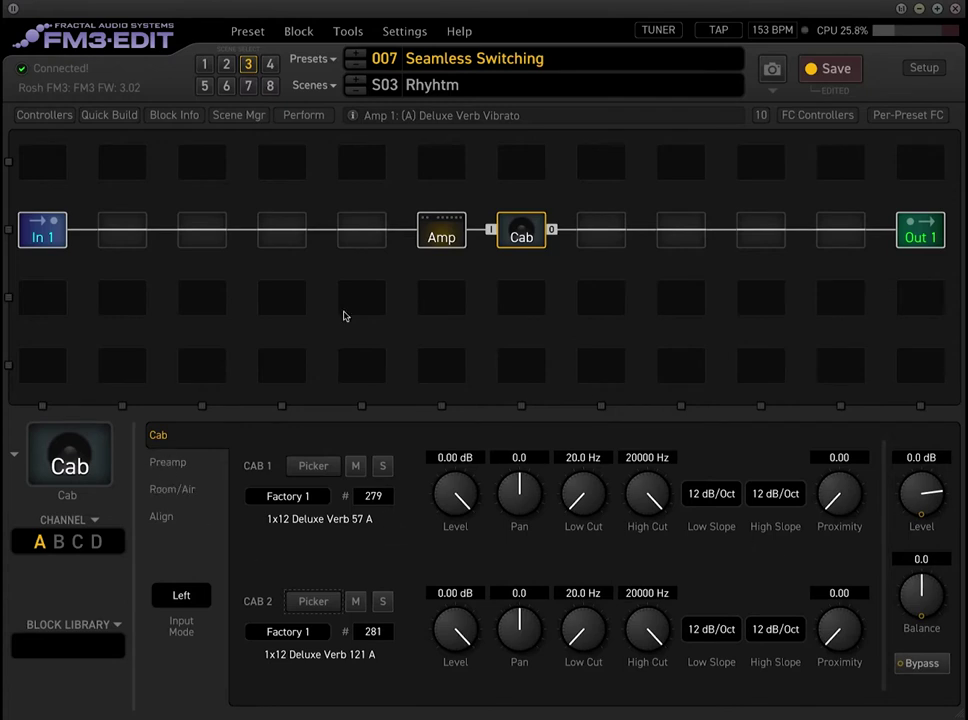
{"action": "left_click", "coordinate": [445, 229]}
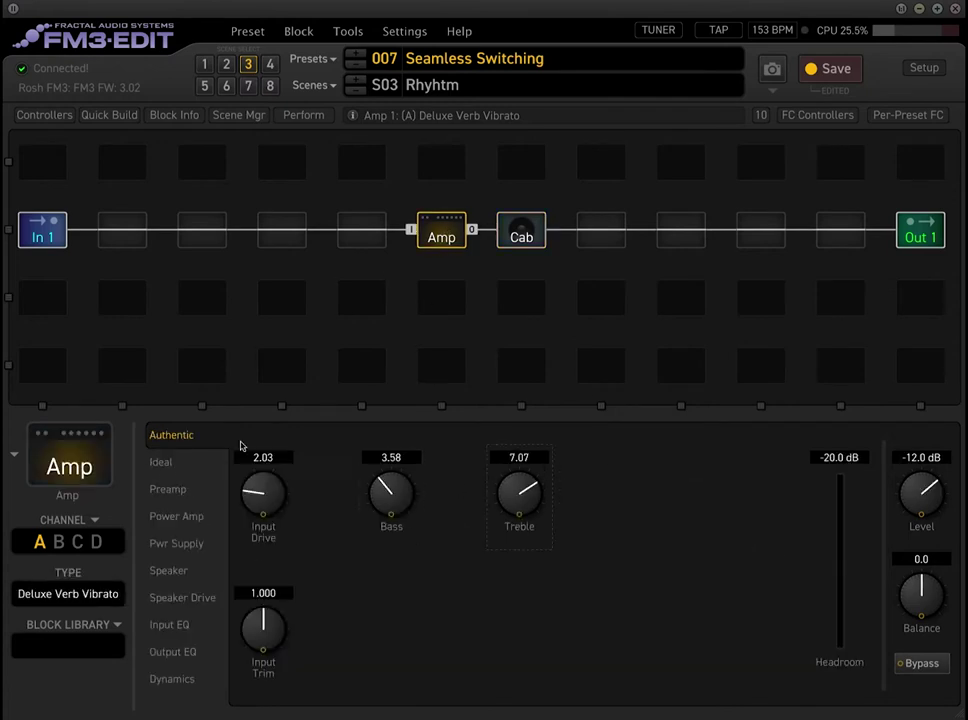
{"action": "left_click", "coordinate": [832, 69]}
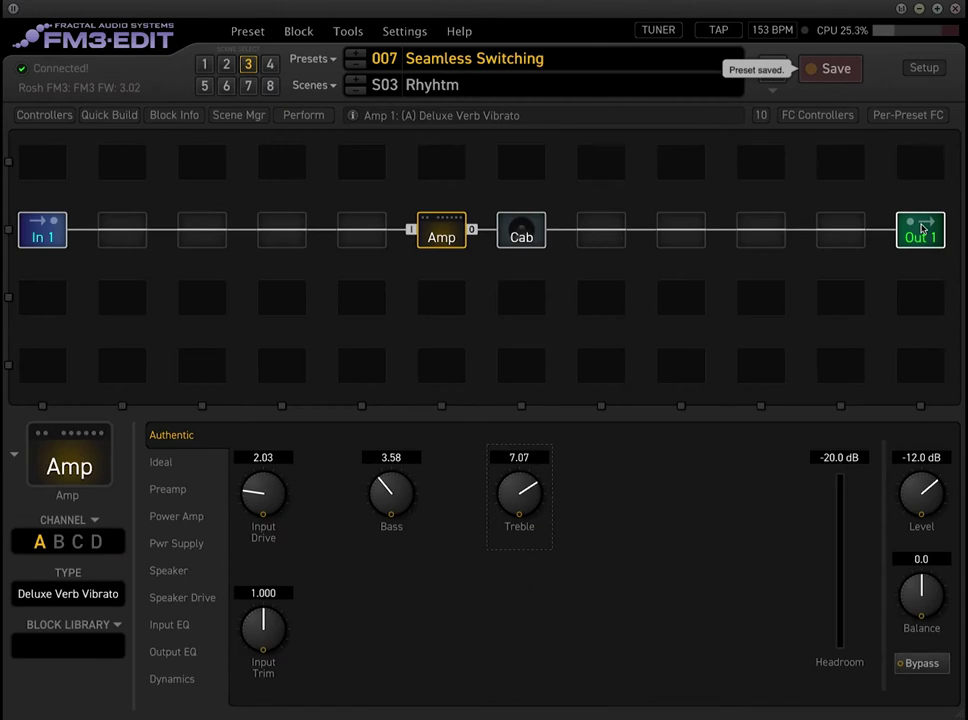
Step: Check the Output 1 meters and set the Amp block's channel A level to -9.0 dB
{"action": "left_click", "coordinate": [921, 229]}
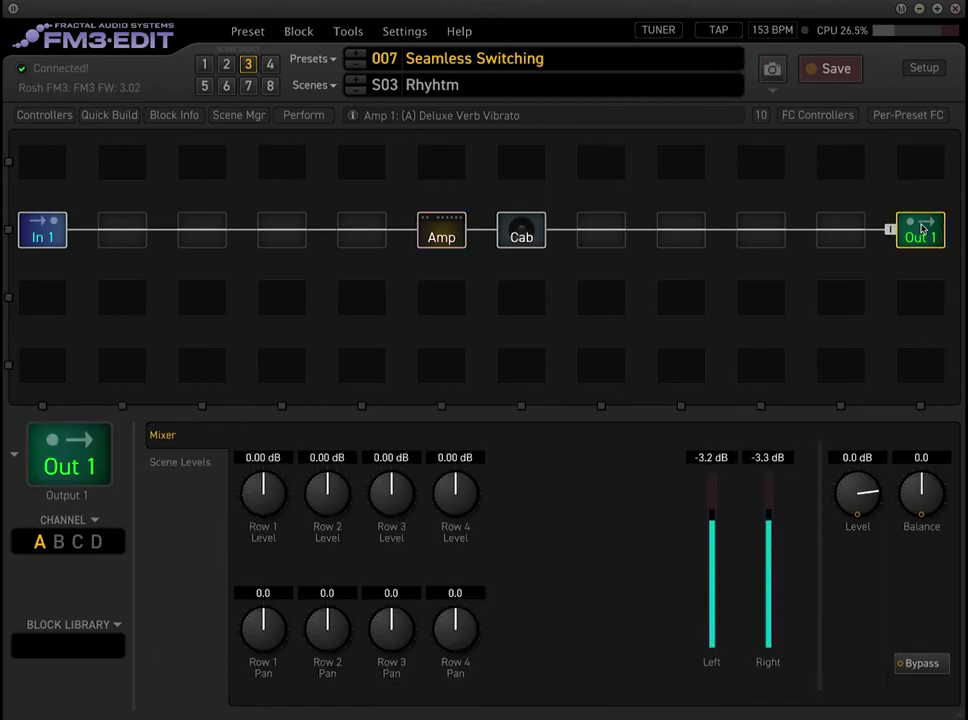
{"action": "left_click", "coordinate": [442, 234]}
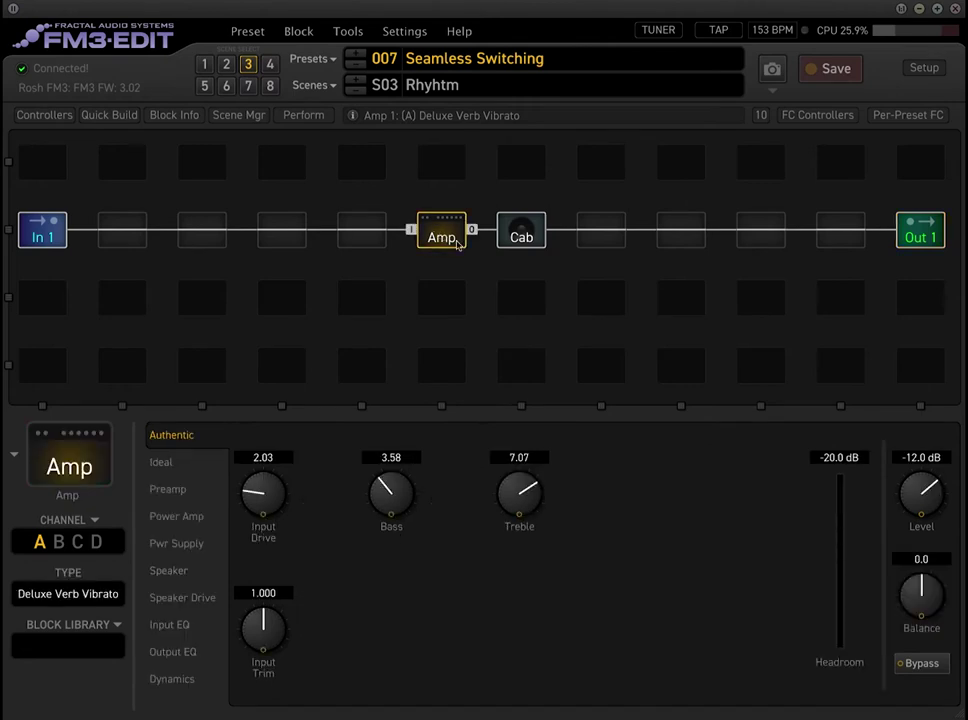
{"action": "left_click_drag", "start_coordinate": [915, 502], "coordinate": [920, 470]}
{"action": "double_click", "coordinate": [925, 456]}
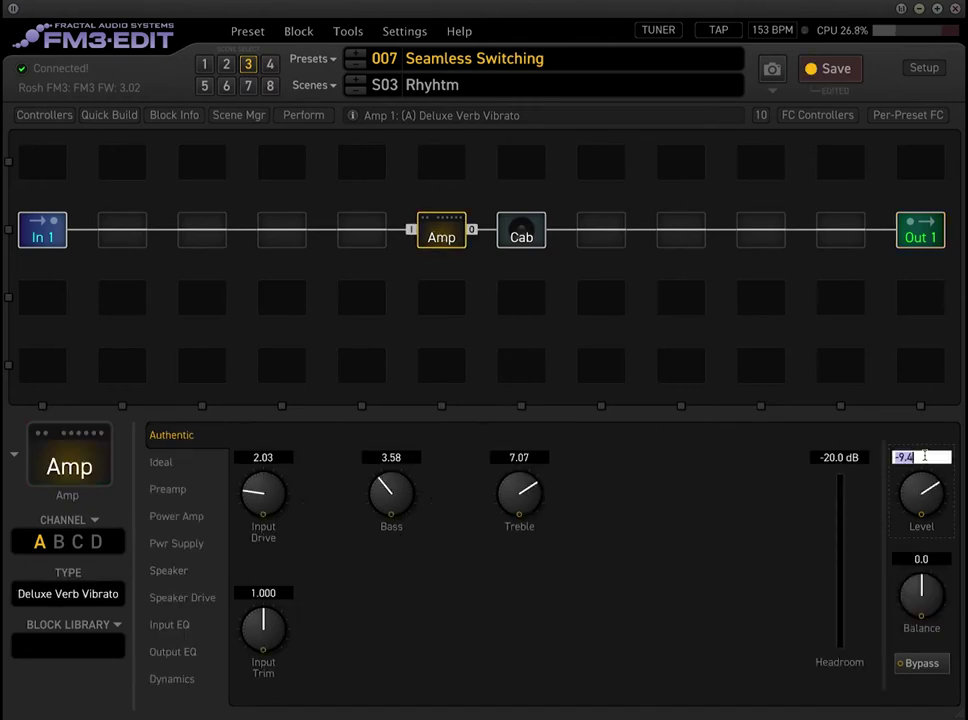
{"action": "type", "text": "-9.0"}
{"action": "key", "text": "Return"}
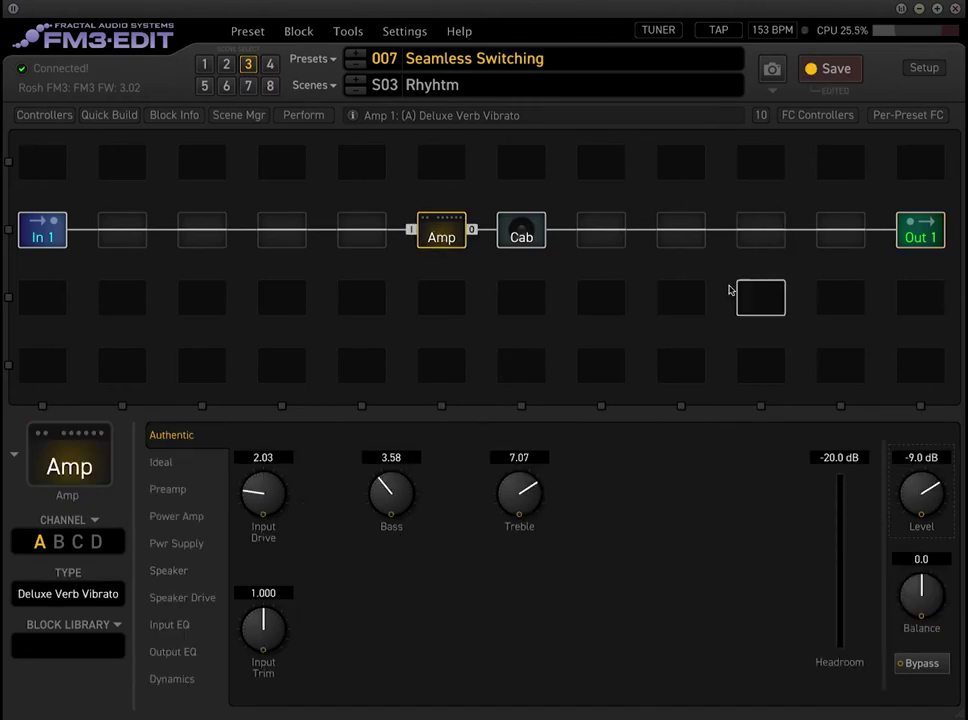
Step: Add a Reverb block in parallel, one row below the signal path after the Cab, with Mix 100% and Level -11.1 dB
{"action": "right_click", "coordinate": [683, 296]}
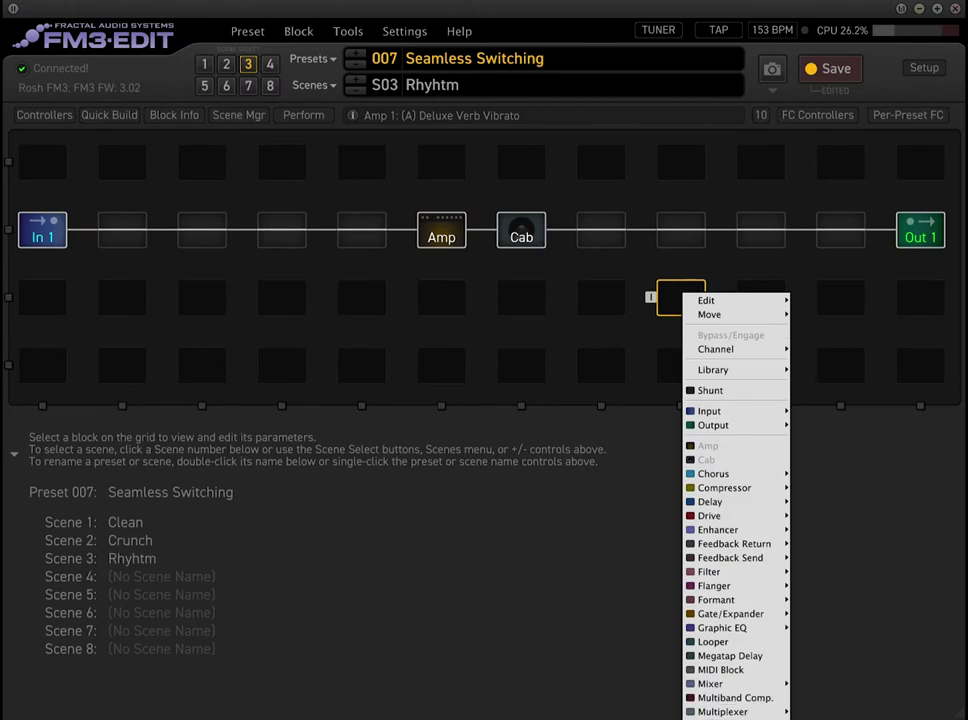
{"action": "left_click", "coordinate": [691, 432]}
{"action": "left_click_drag", "start_coordinate": [606, 230], "coordinate": [689, 329]}
{"action": "left_click_drag", "start_coordinate": [790, 492], "coordinate": [792, 460]}
{"action": "left_click_drag", "start_coordinate": [861, 492], "coordinate": [852, 536]}
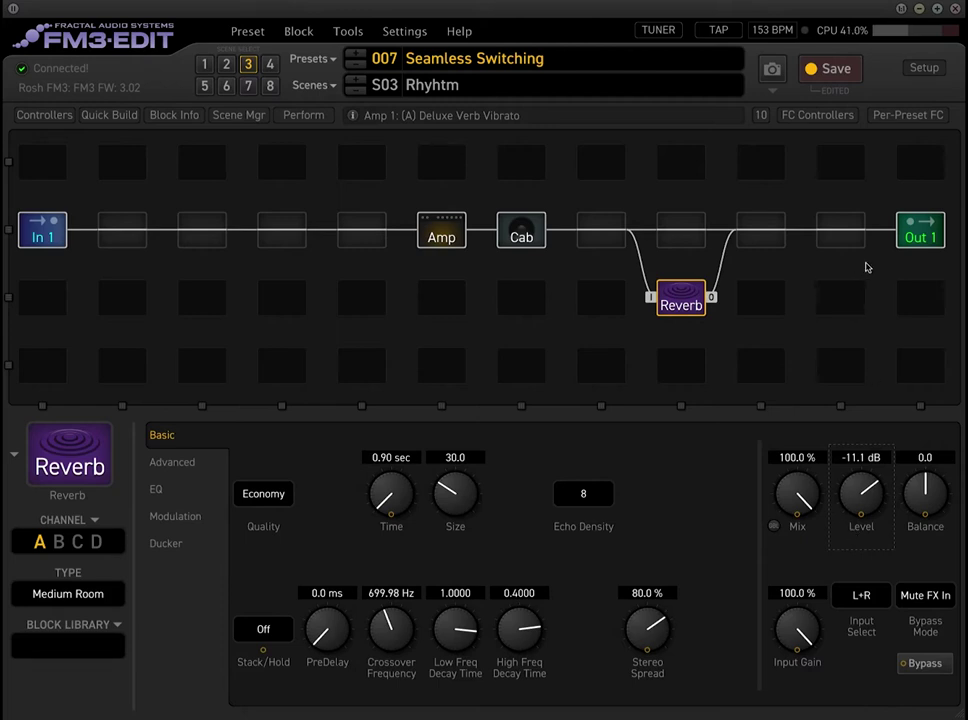
Step: Recheck the Output 1 meters and raise the Amp block's channel A level to -7.0 dB
{"action": "left_click", "coordinate": [920, 232]}
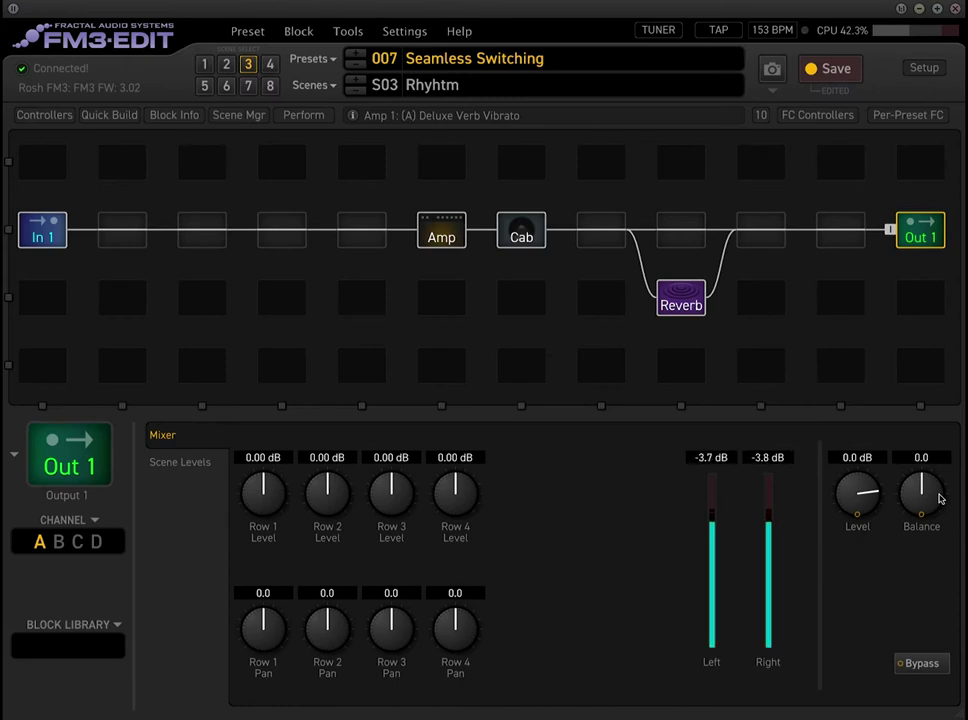
{"action": "left_click", "coordinate": [458, 240]}
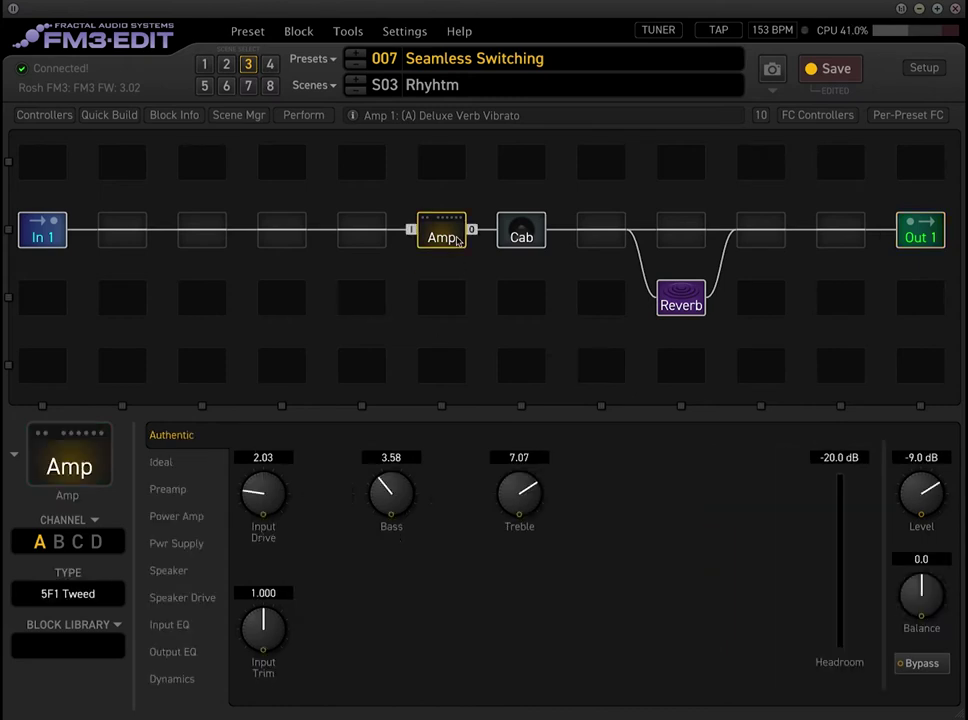
{"action": "double_click", "coordinate": [919, 458]}
{"action": "type", "text": "-"}
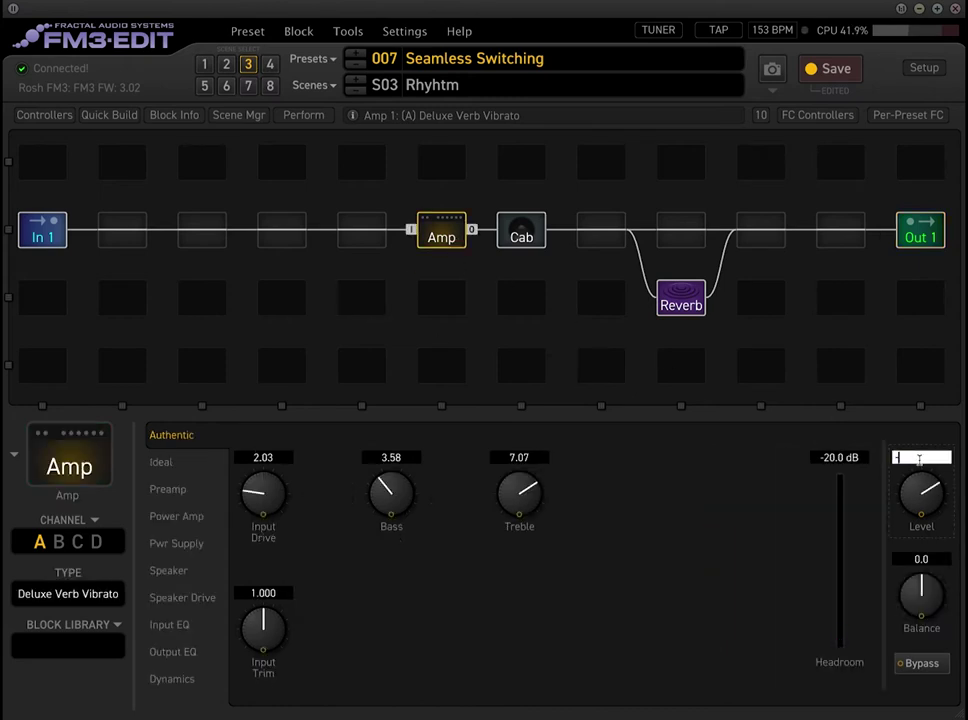
{"action": "type", "text": "7"}
{"action": "key", "text": "Return"}
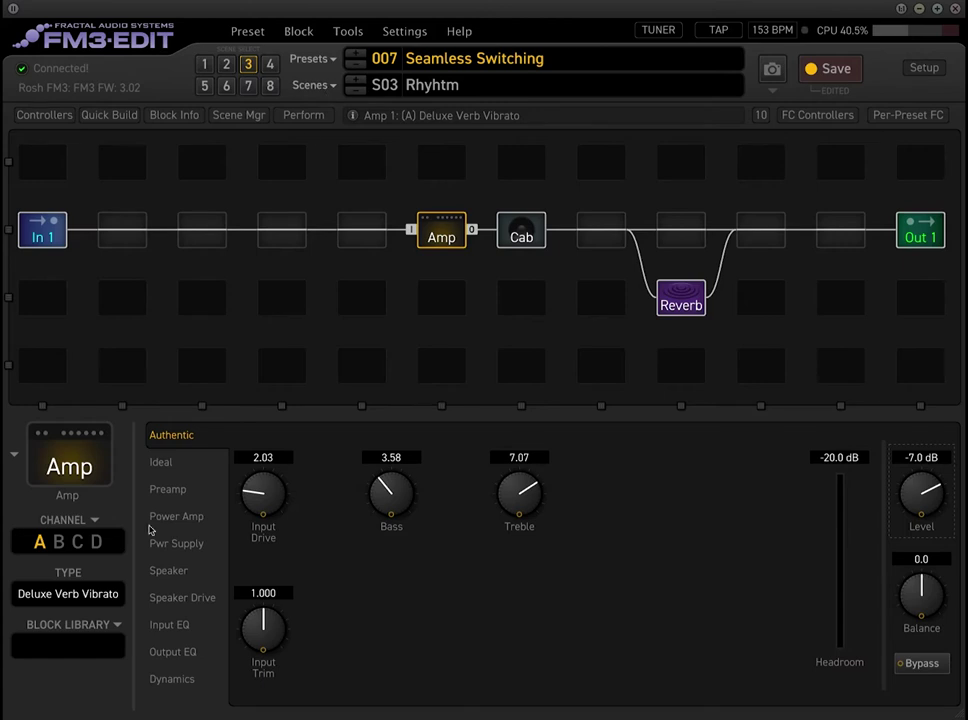
Step: Switch to scene 1, Clean, and save the preset
{"action": "left_click", "coordinate": [313, 85]}
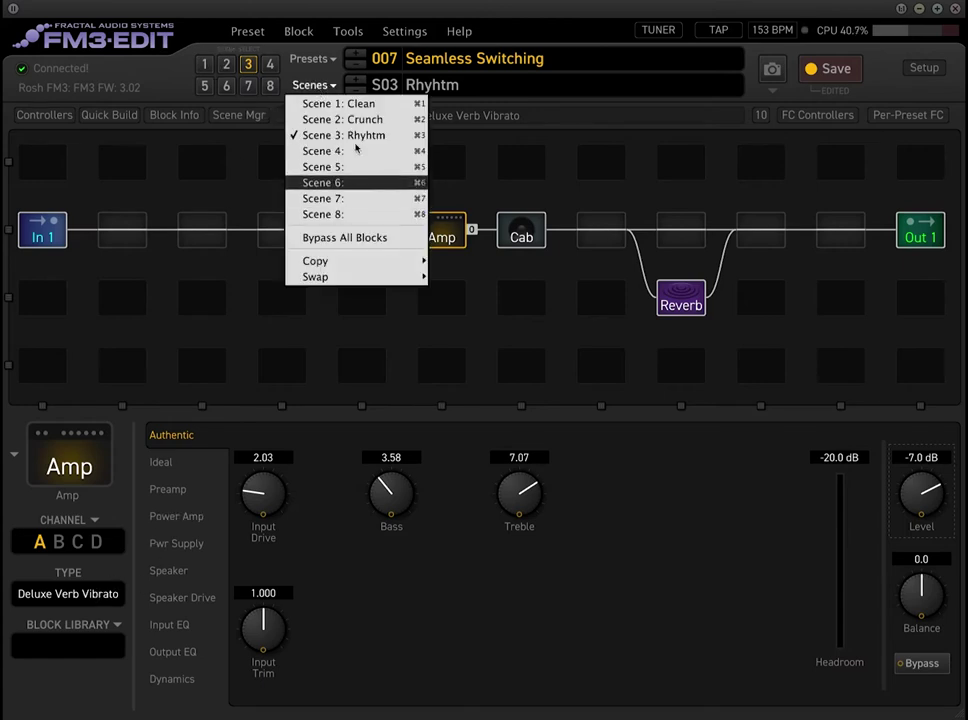
{"action": "left_click", "coordinate": [201, 65]}
{"action": "left_click", "coordinate": [202, 65]}
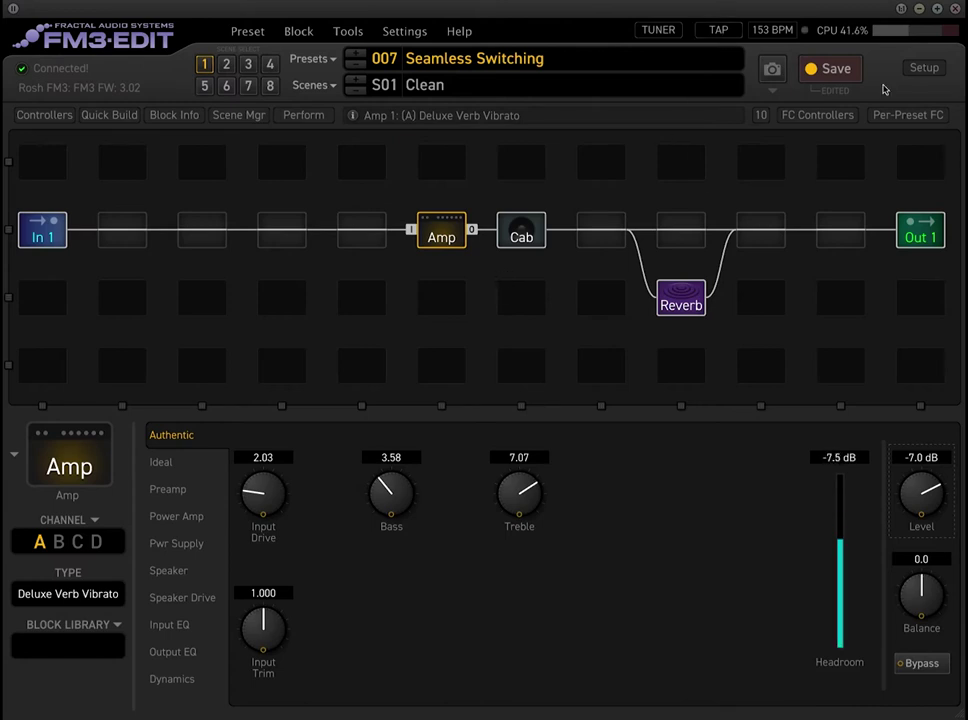
{"action": "key", "text": "ctrl+s"}
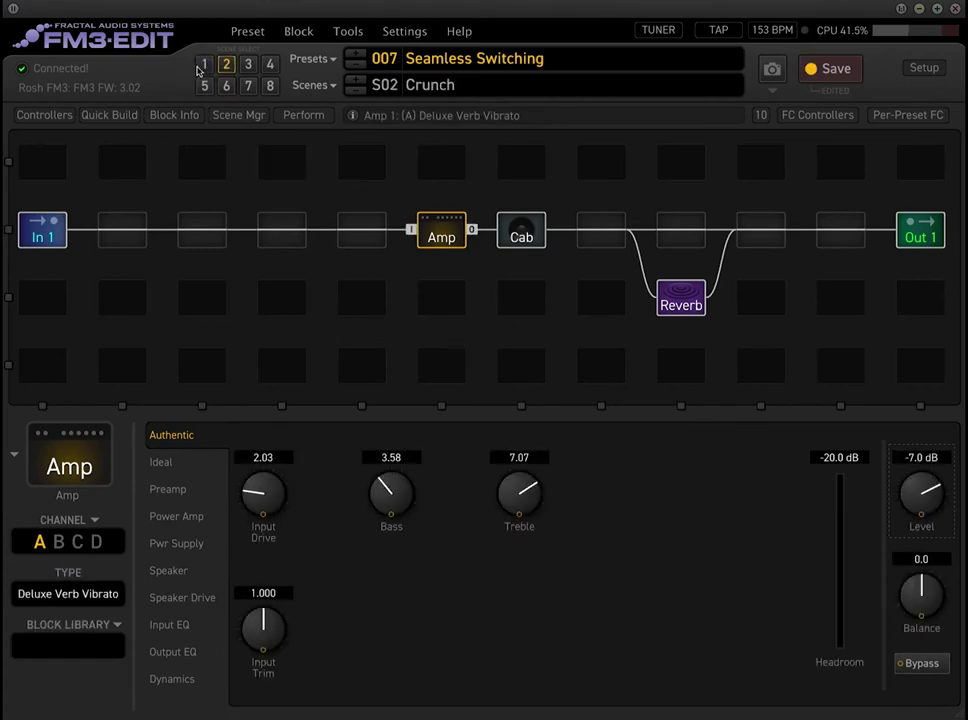
{"action": "left_click", "coordinate": [808, 88]}
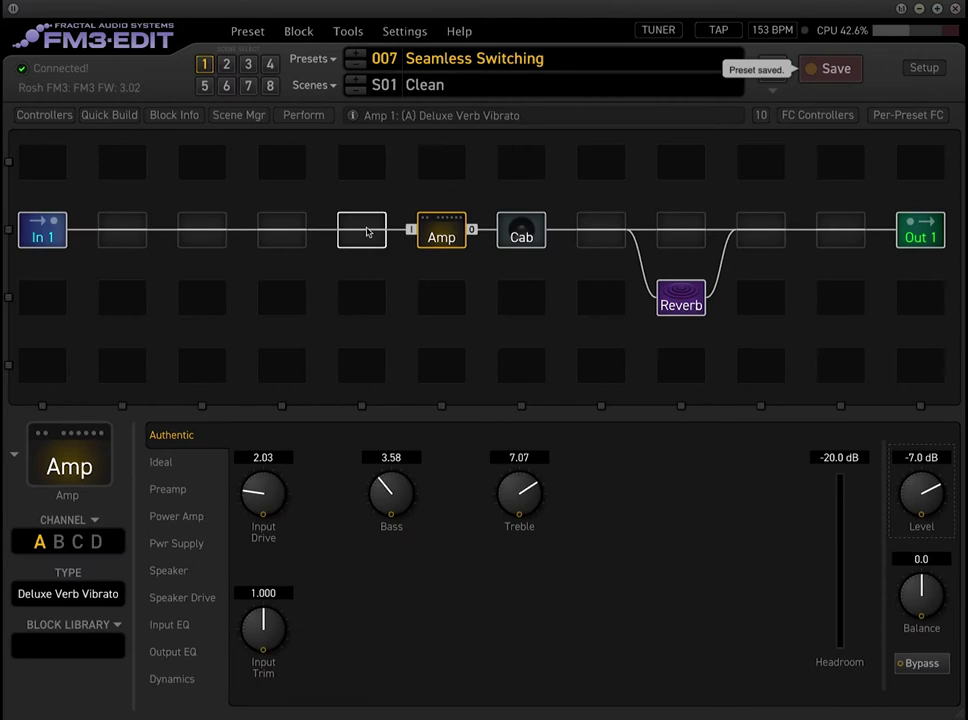
Step: Add a Drive 1 block directly before the Amp and set its channel B type to BB Pre
{"action": "right_click", "coordinate": [366, 232]}
{"action": "mouse_move", "coordinate": [417, 458]}
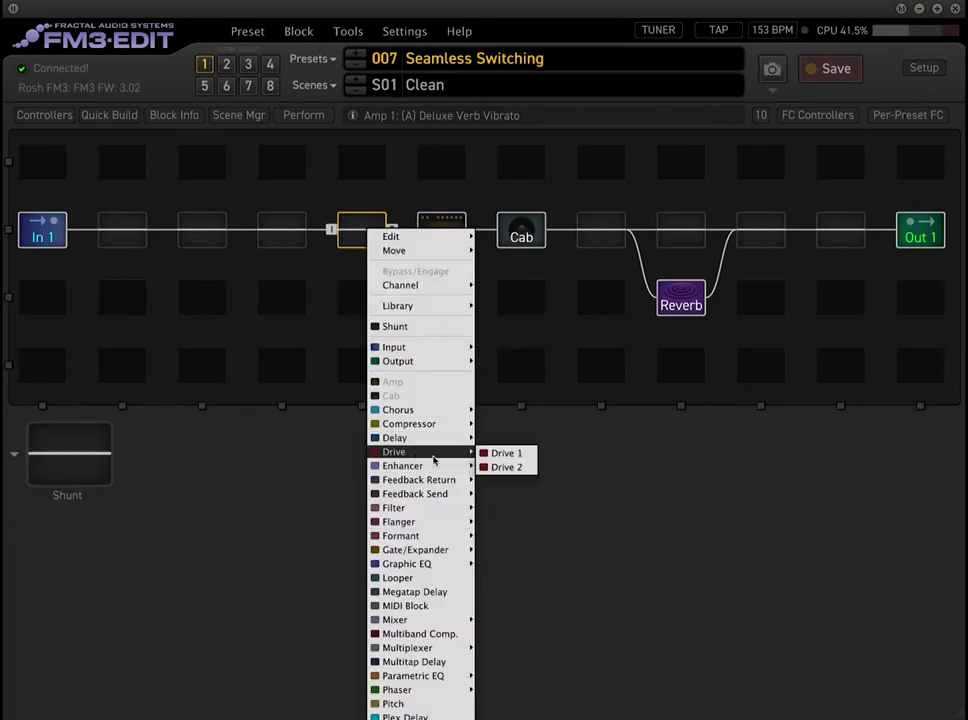
{"action": "left_click", "coordinate": [500, 454]}
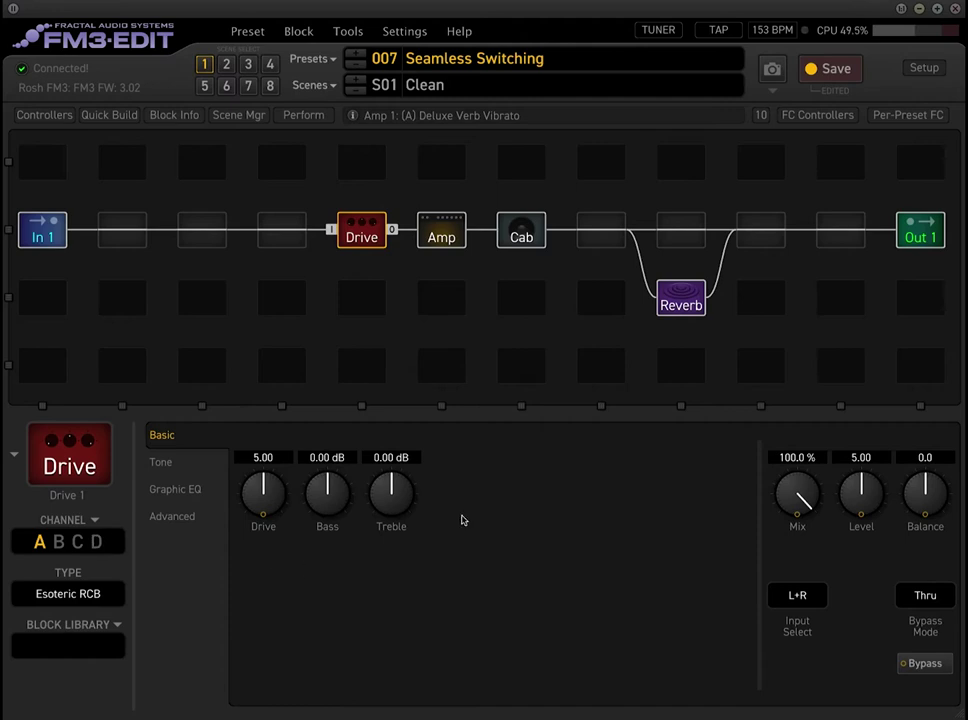
{"action": "left_click", "coordinate": [58, 542]}
{"action": "left_click", "coordinate": [106, 605]}
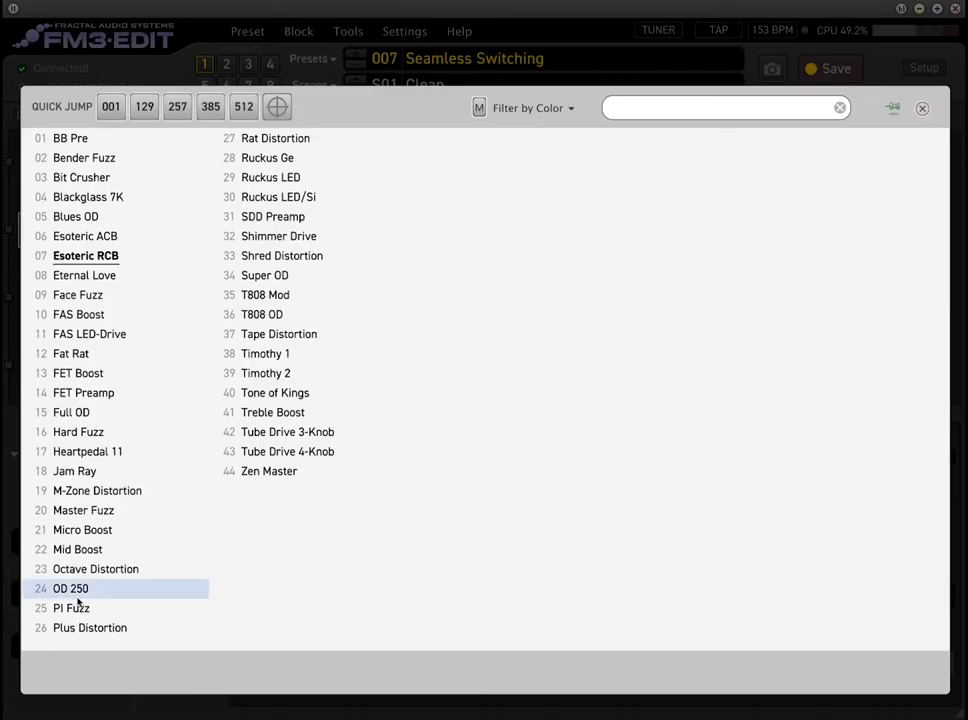
{"action": "left_click", "coordinate": [81, 147]}
Step: Compare the Drive block's channels A and B by switching between them in scene 1, ending on channel A
{"action": "left_click", "coordinate": [40, 542]}
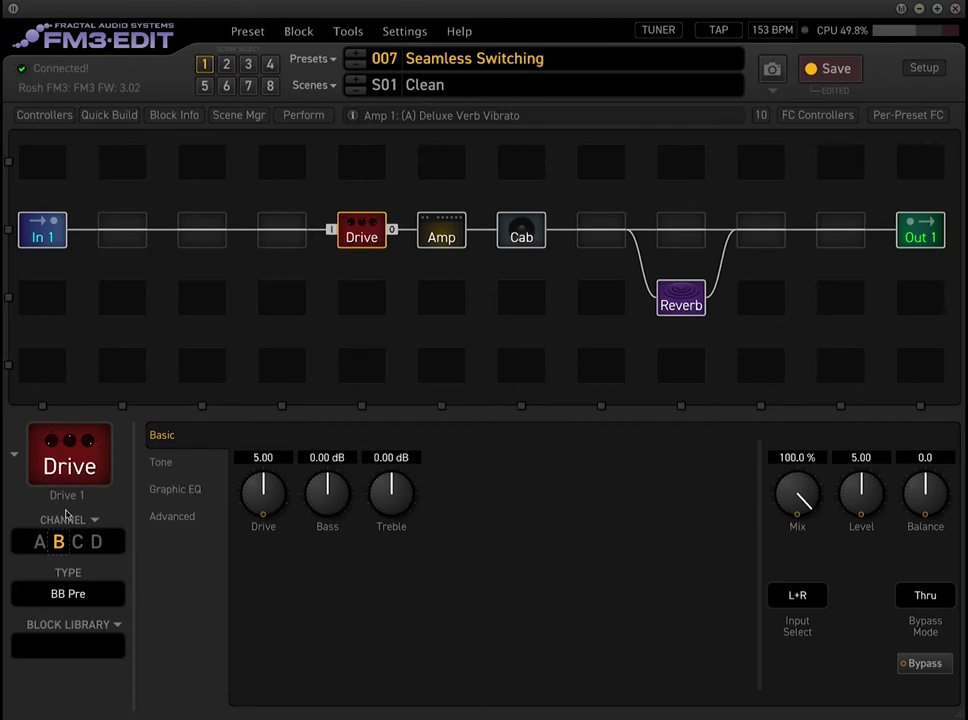
{"action": "left_click", "coordinate": [40, 542]}
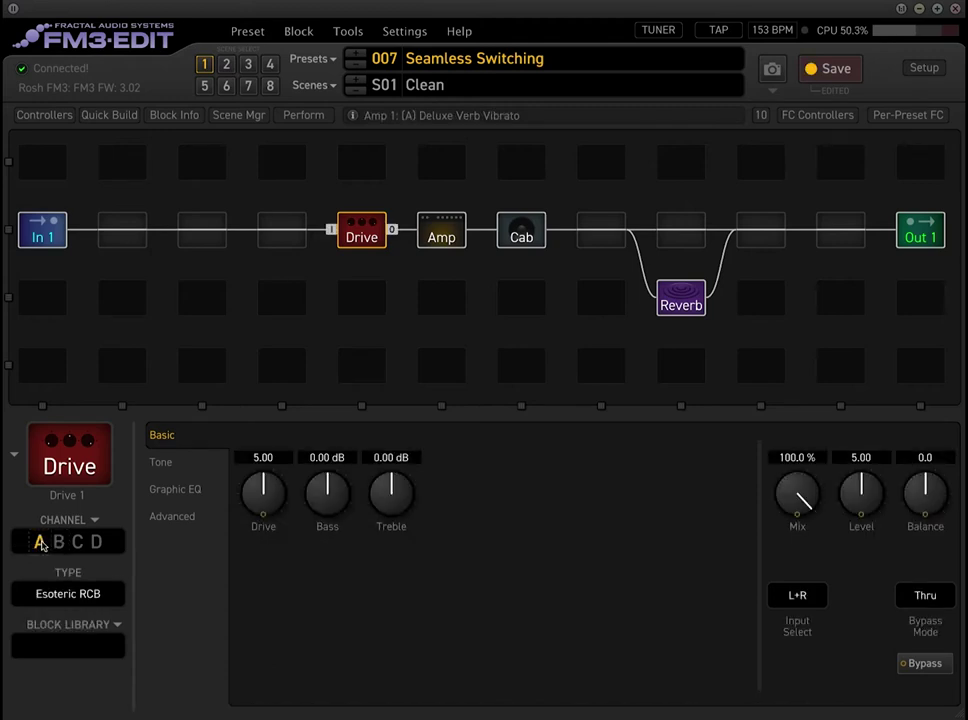
{"action": "left_click", "coordinate": [58, 542]}
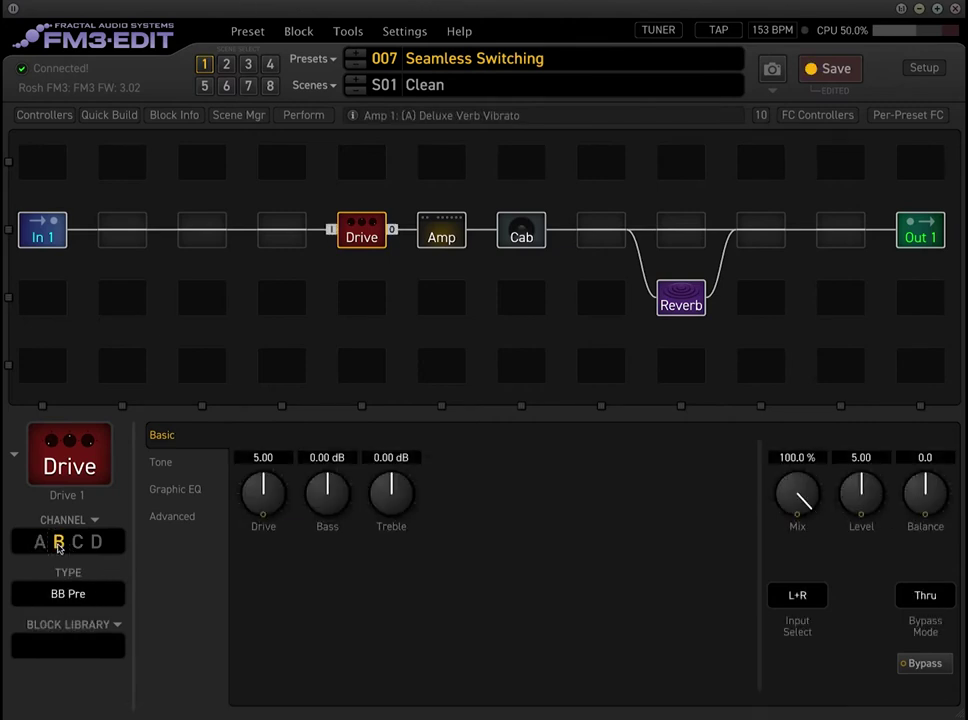
{"action": "left_click", "coordinate": [40, 543]}
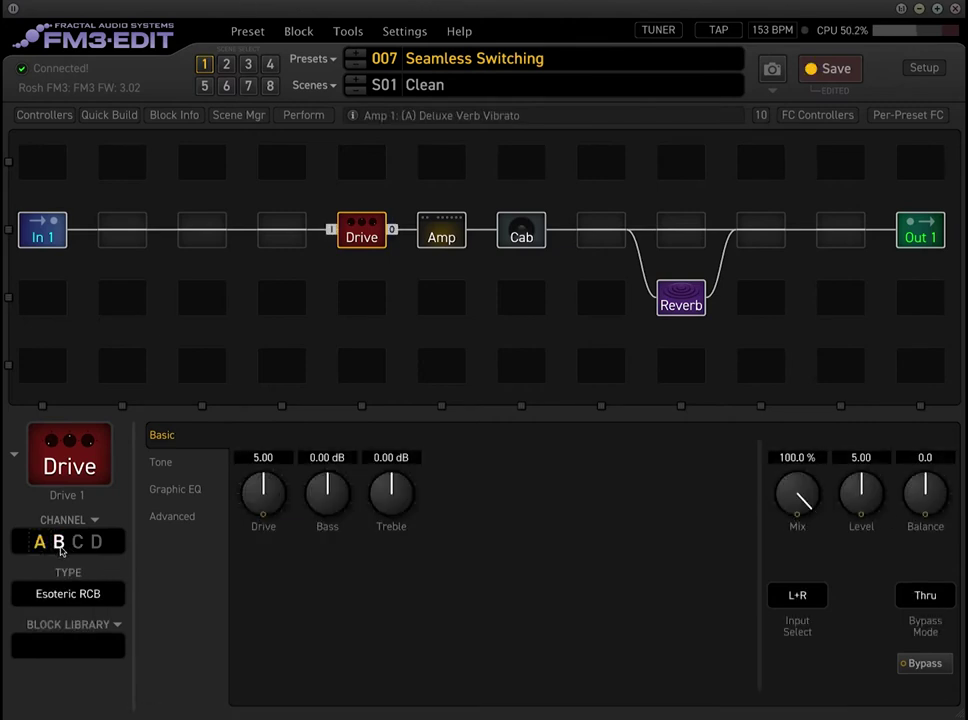
{"action": "left_click", "coordinate": [59, 544]}
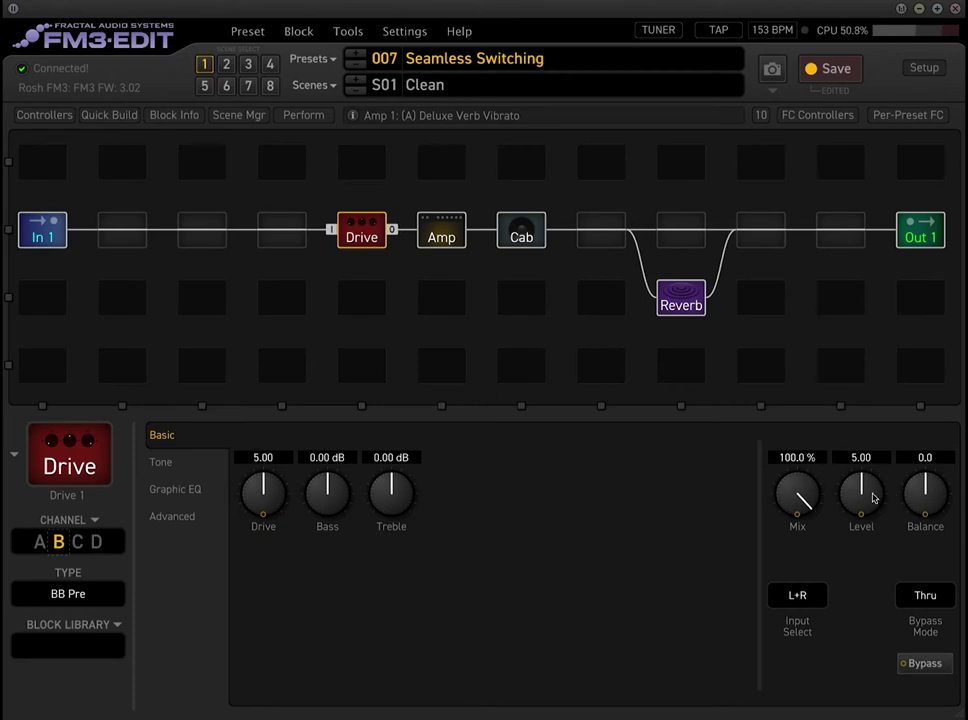
{"action": "left_click", "coordinate": [40, 541]}
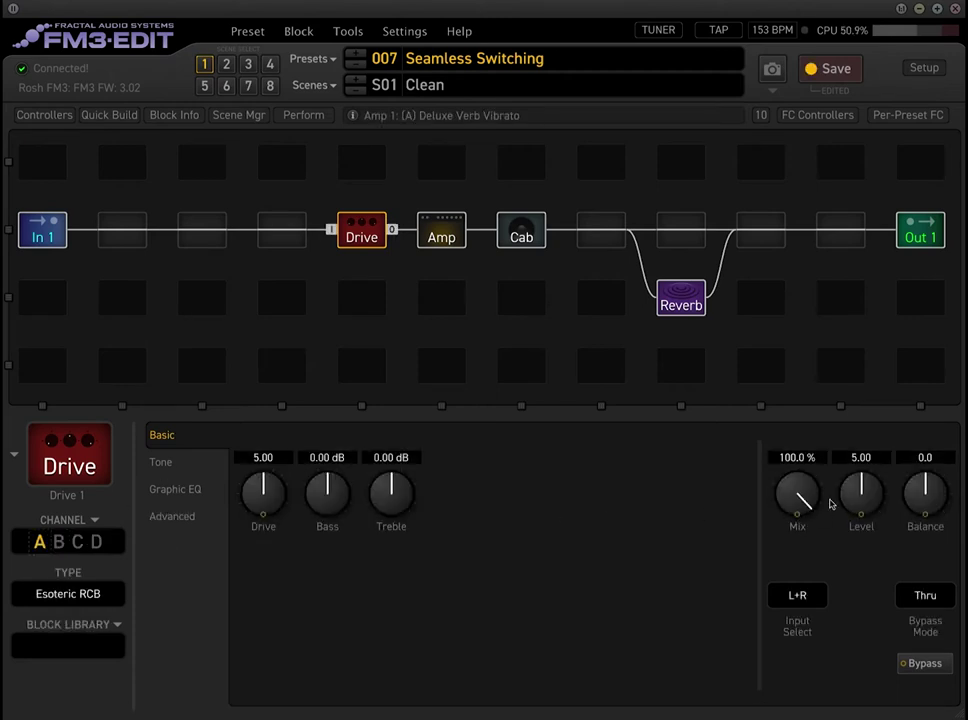
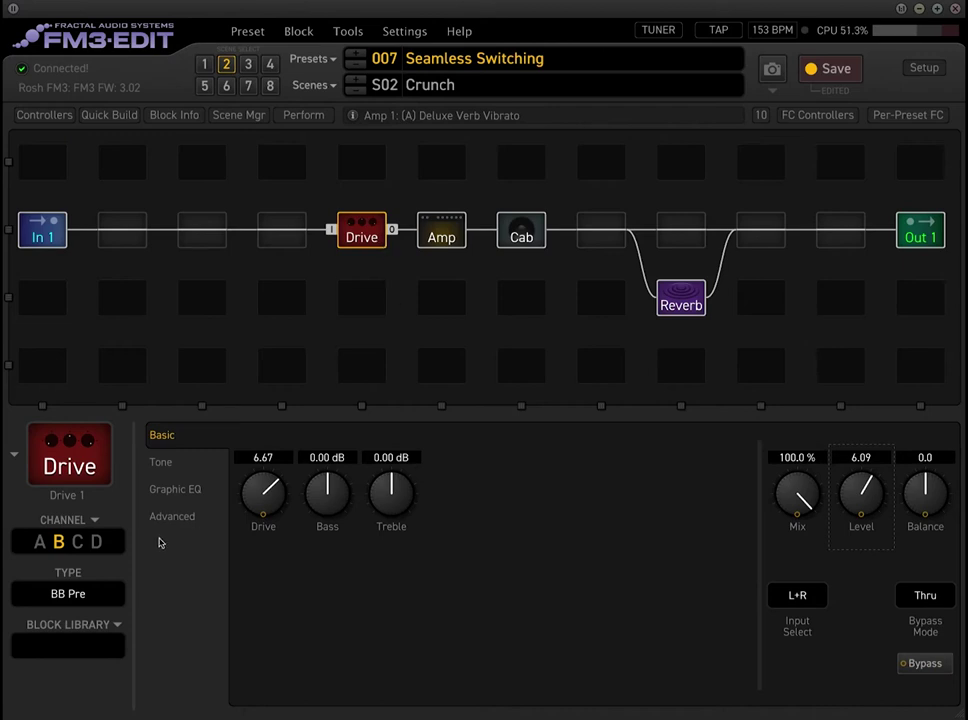
Step: Set Drive channel A in scene 2 to Drive 6.51, Bass 0.12 dB, Treble 2.25 dB and Level 6.02, and compare with scene 1
{"action": "left_click", "coordinate": [39, 543]}
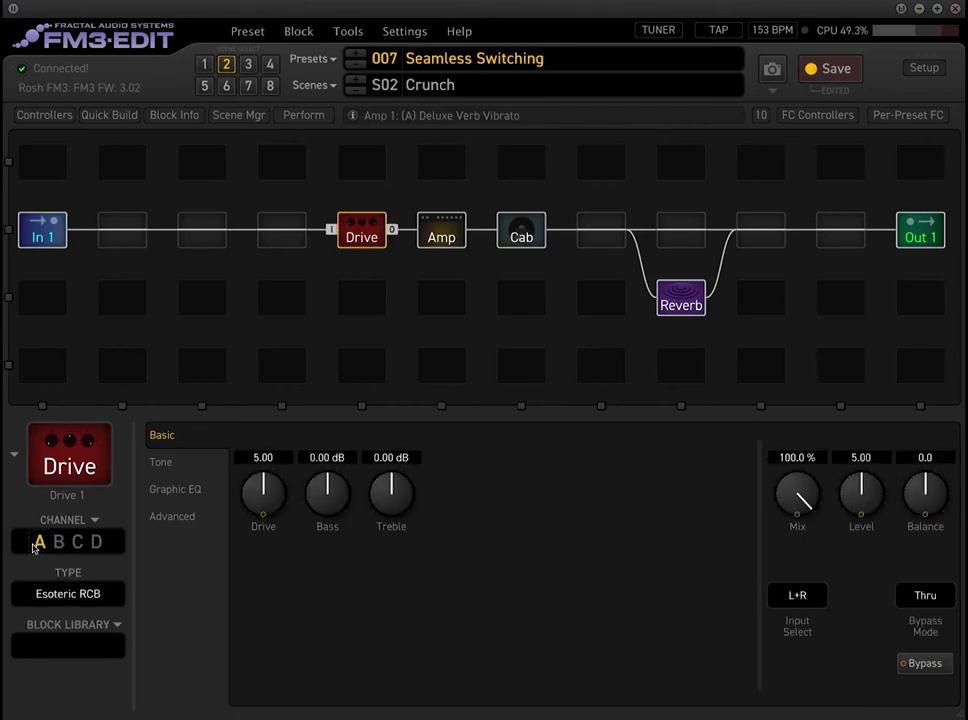
{"action": "left_click_drag", "start_coordinate": [327, 490], "coordinate": [327, 510]}
{"action": "left_click_drag", "start_coordinate": [263, 490], "coordinate": [263, 470]}
{"action": "left_click_drag", "start_coordinate": [861, 490], "coordinate": [862, 467]}
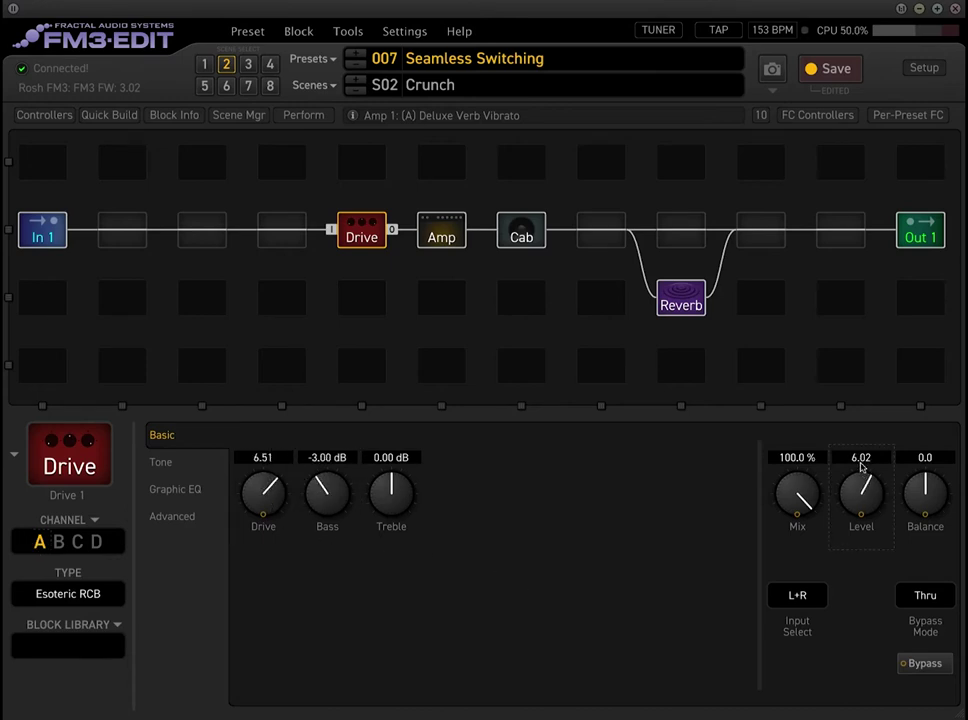
{"action": "left_click_drag", "start_coordinate": [327, 490], "coordinate": [298, 430]}
{"action": "left_click_drag", "start_coordinate": [411, 506], "coordinate": [413, 466]}
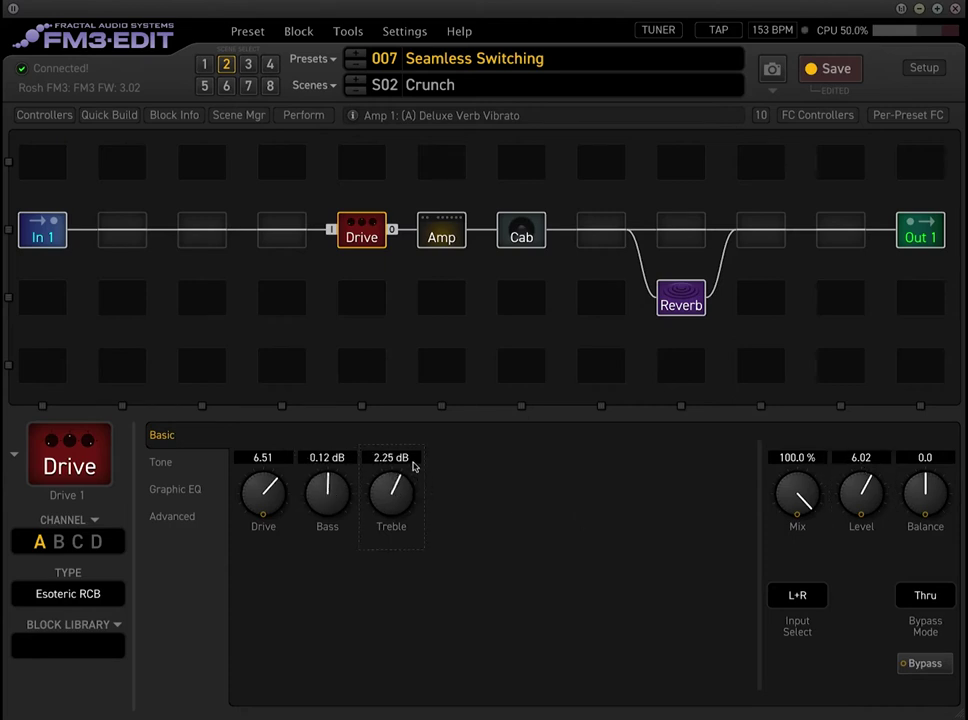
{"action": "left_click", "coordinate": [206, 64]}
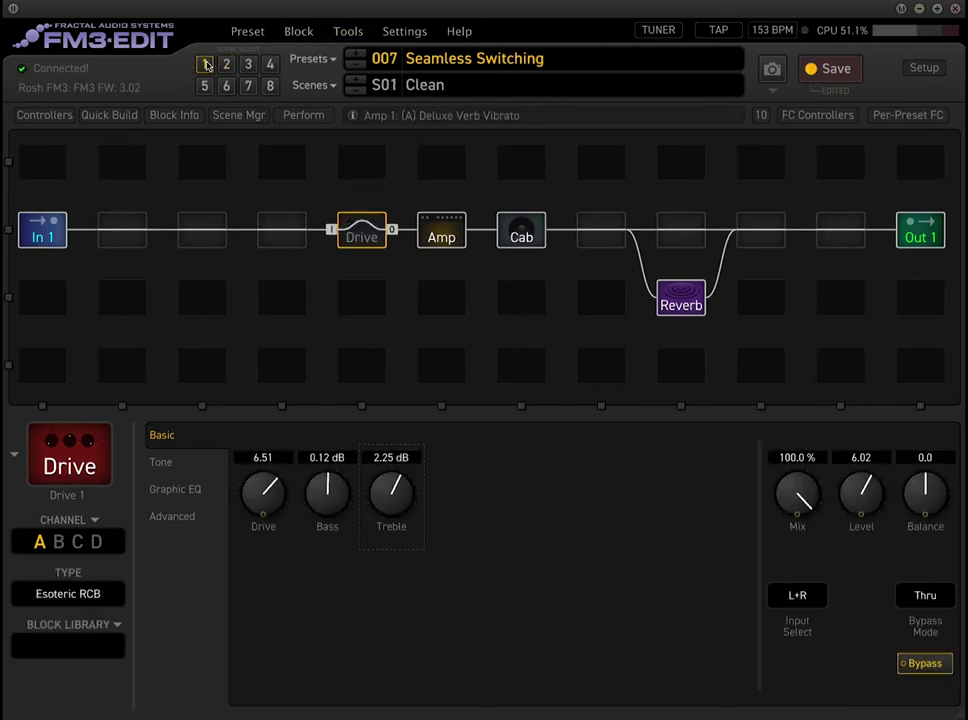
{"action": "left_click", "coordinate": [226, 65]}
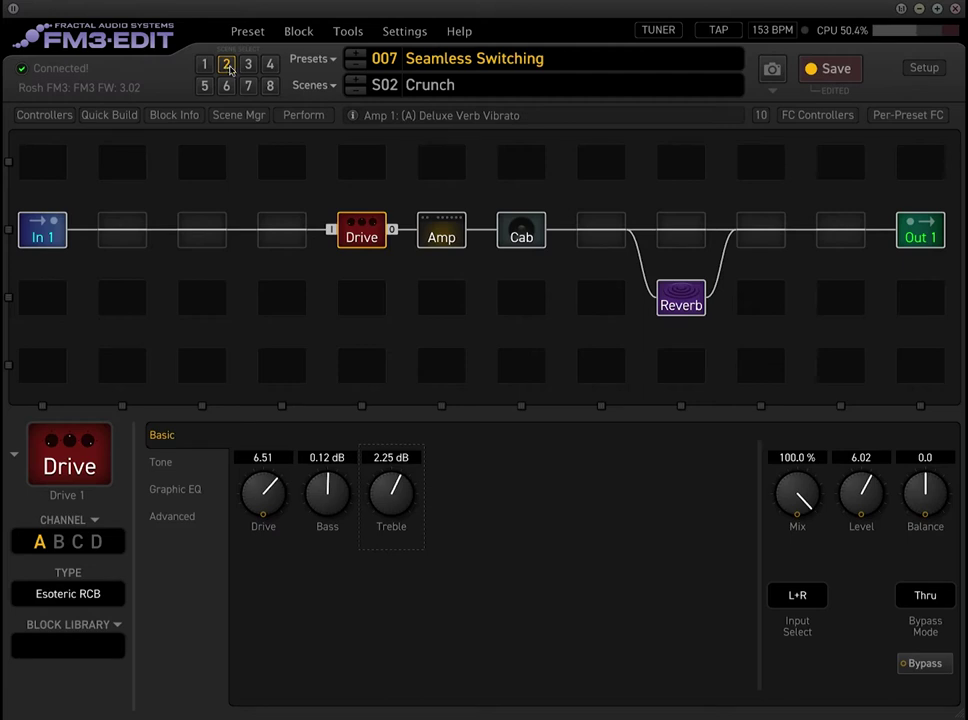
Step: In scene 3, set Drive channel B's type to Ruckus LED with Drive 6.32, Tone 4.03 and Level 6.11
{"action": "left_click", "coordinate": [248, 65]}
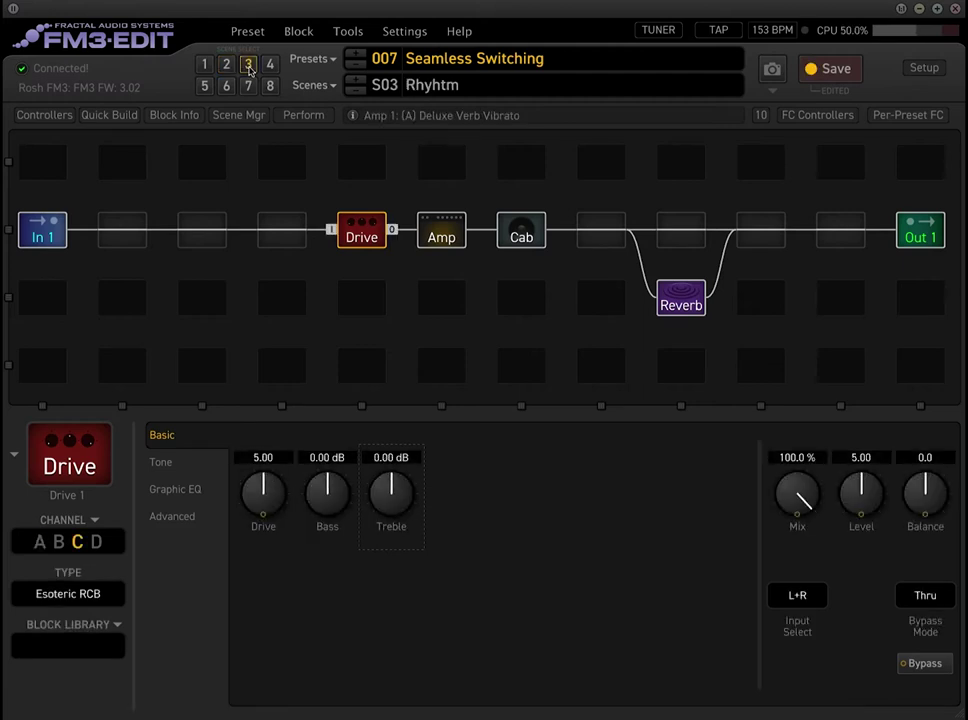
{"action": "left_click", "coordinate": [90, 596]}
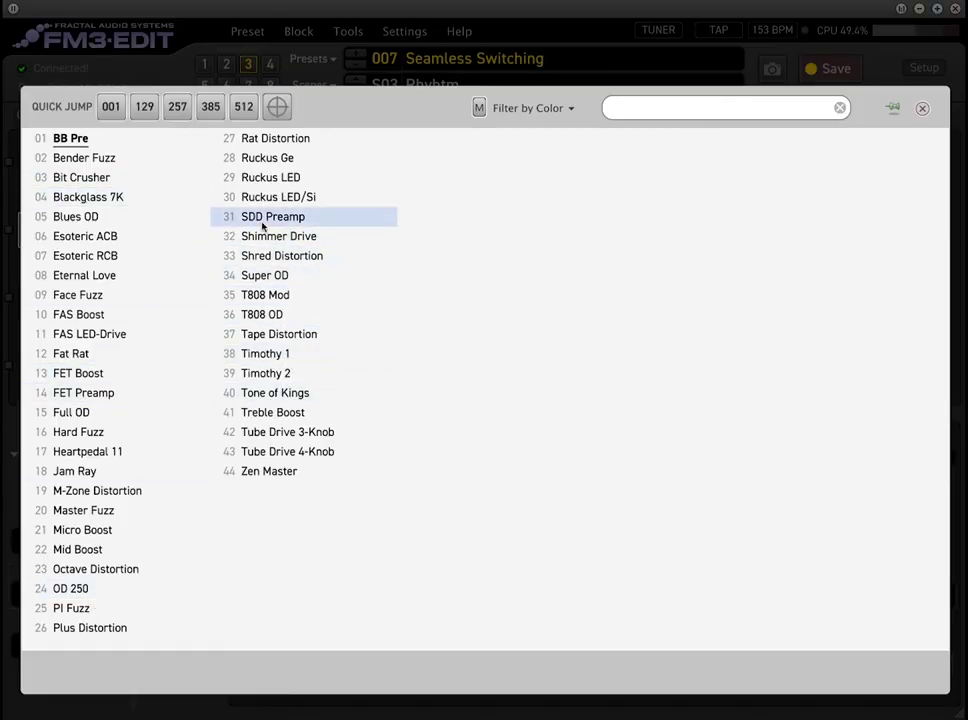
{"action": "left_click", "coordinate": [264, 184]}
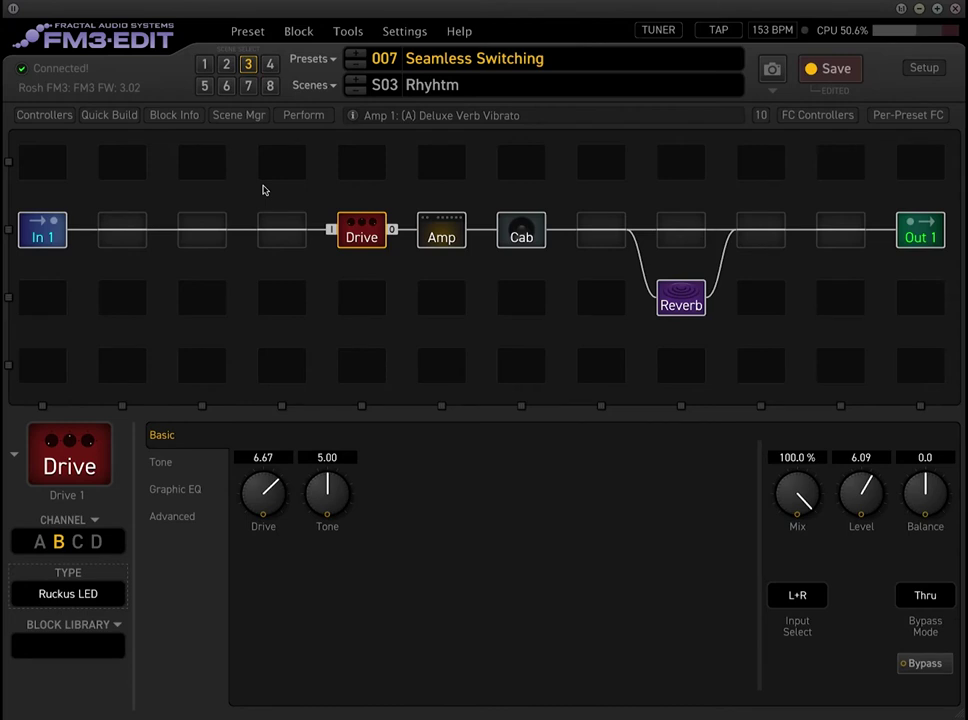
{"action": "scroll", "coordinate": [264, 492], "scroll_direction": "down", "scroll_amount": 5}
{"action": "scroll", "coordinate": [861, 505], "scroll_direction": "down", "scroll_amount": 2}
{"action": "scroll", "coordinate": [865, 500], "scroll_direction": "up", "scroll_amount": 2}
{"action": "scroll", "coordinate": [333, 490], "scroll_direction": "down", "scroll_amount": 4}
{"action": "scroll", "coordinate": [263, 486], "scroll_direction": "up", "scroll_amount": 1}
{"action": "scroll", "coordinate": [262, 484], "scroll_direction": "up", "scroll_amount": 3}
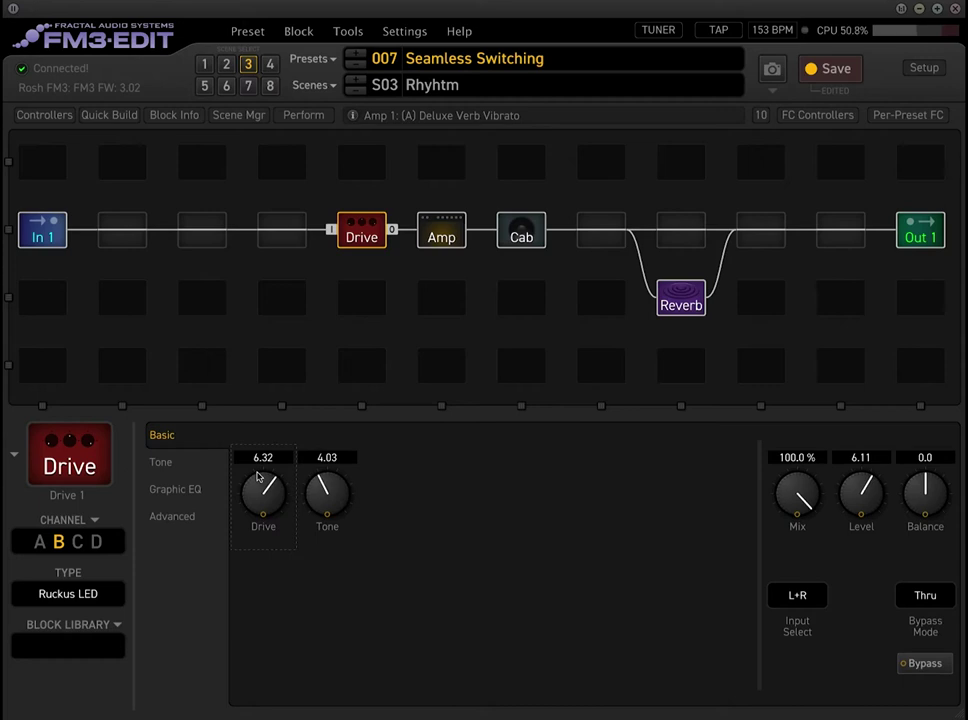
Step: Change Drive channel B's type to BB Pre and compare scene 3 with scene 1, ending on scene 3
{"action": "left_click", "coordinate": [122, 600]}
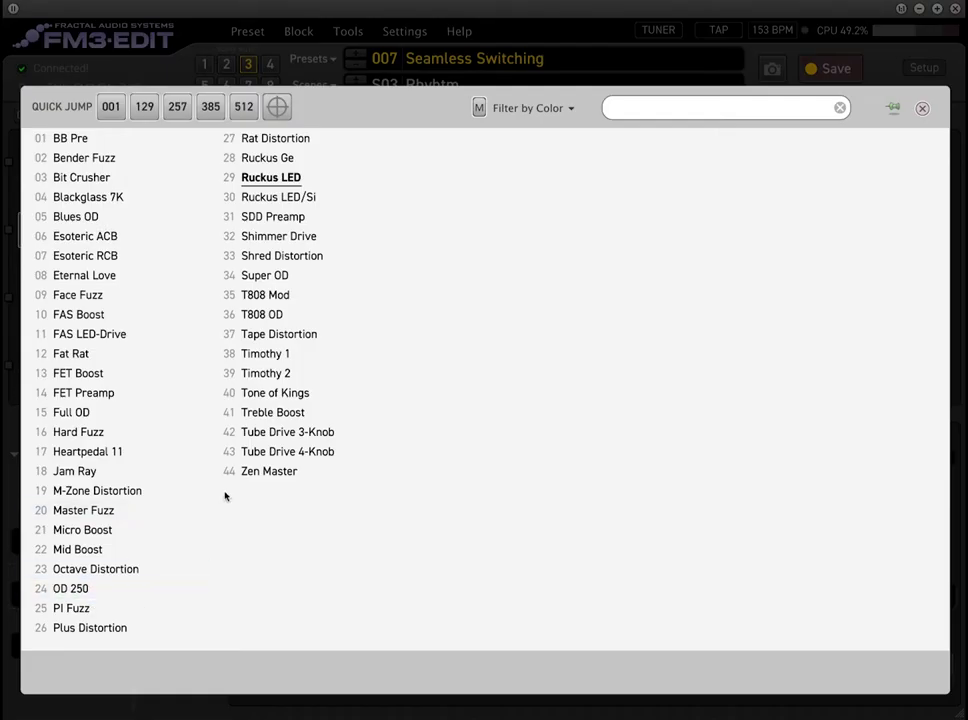
{"action": "left_click", "coordinate": [70, 139]}
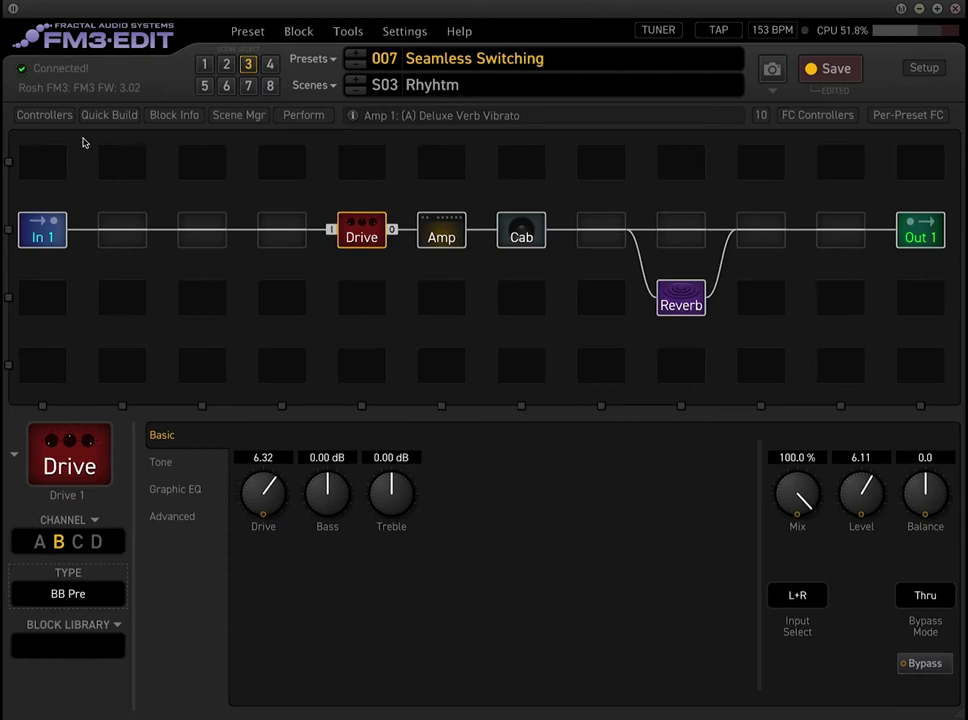
{"action": "left_click", "coordinate": [206, 64]}
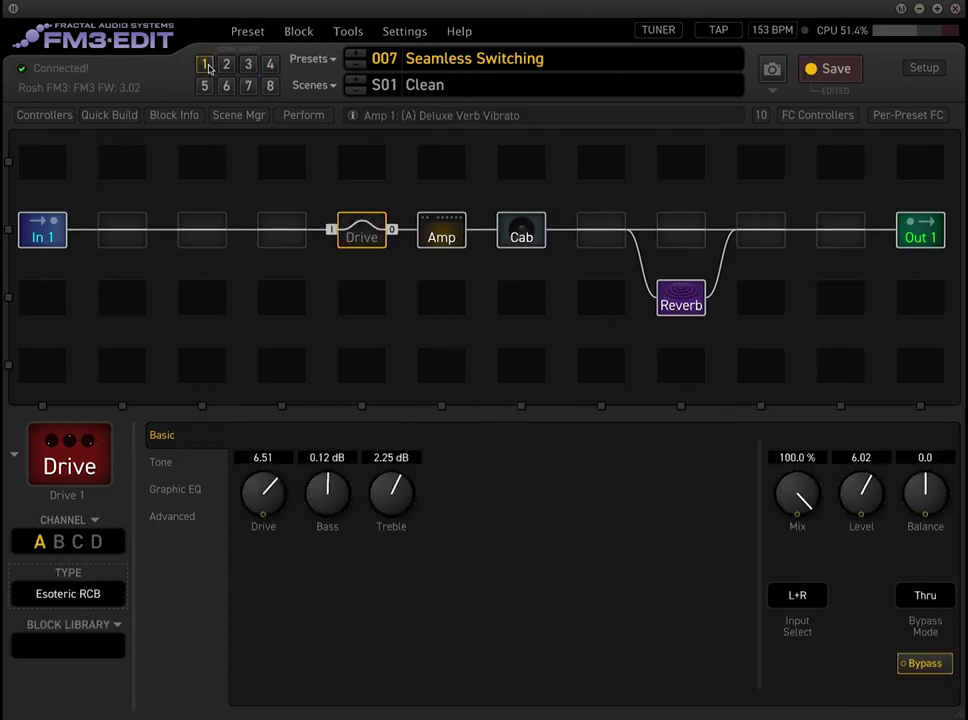
{"action": "left_click", "coordinate": [244, 64]}
Step: Rename scene 3 as Rhythm and save the preset
{"action": "left_click", "coordinate": [490, 88]}
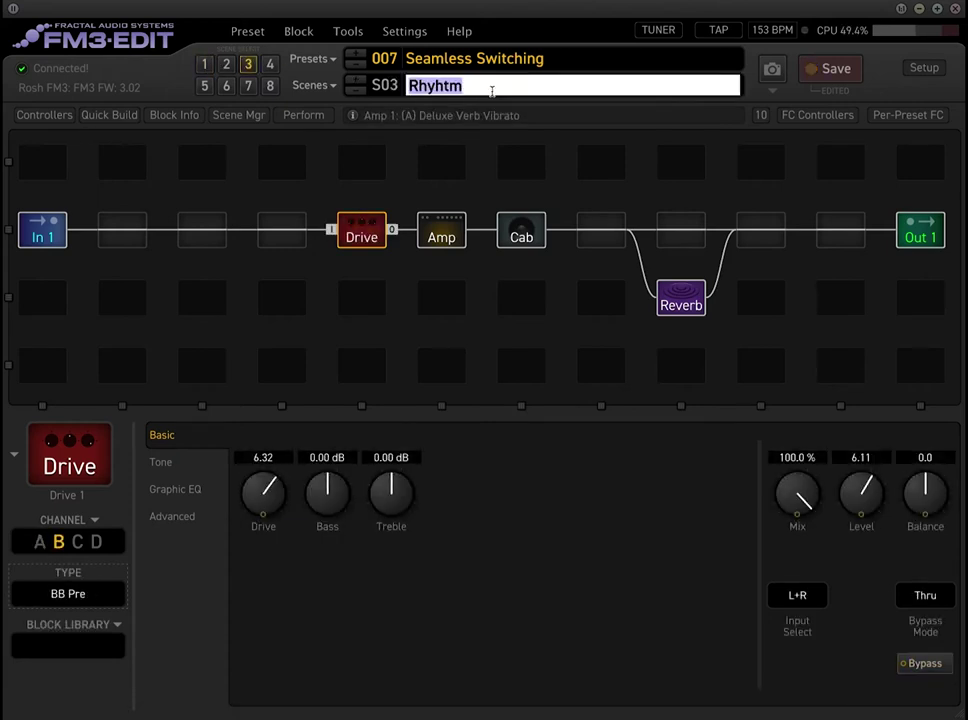
{"action": "key", "text": "BackSpace"}
{"action": "type", "text": "Rhythm"}
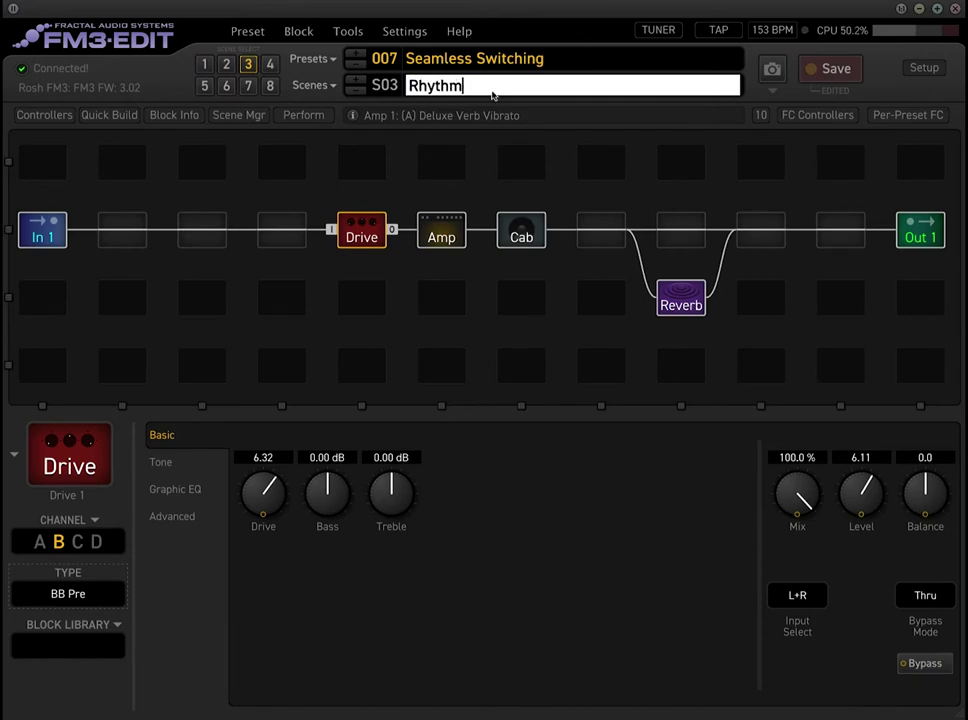
{"action": "key", "text": "Return"}
{"action": "left_click", "coordinate": [834, 68]}
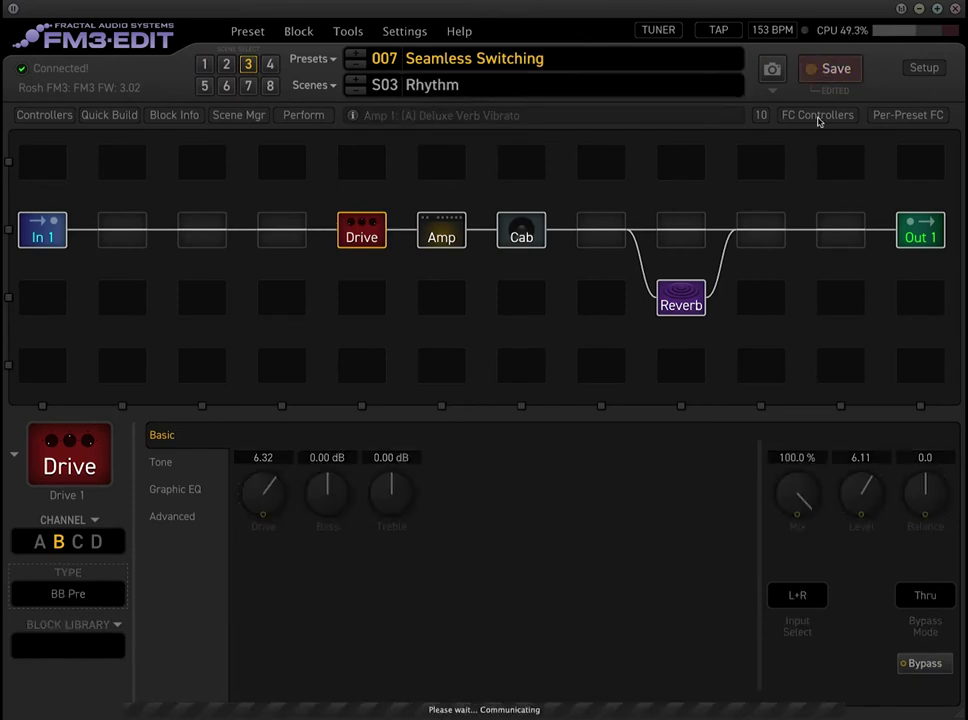
Step: Assign the tap function of footswitch 1 in the Rosh Basics layout to select scene 1
{"action": "left_click", "coordinate": [818, 116]}
{"action": "left_click", "coordinate": [225, 341]}
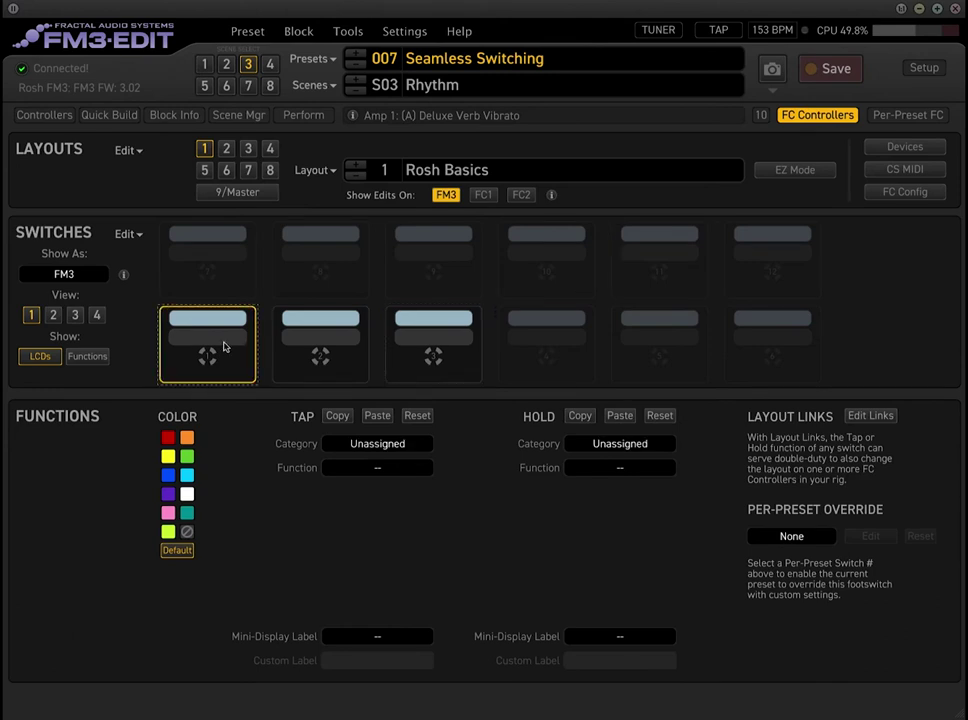
{"action": "left_click", "coordinate": [377, 443]}
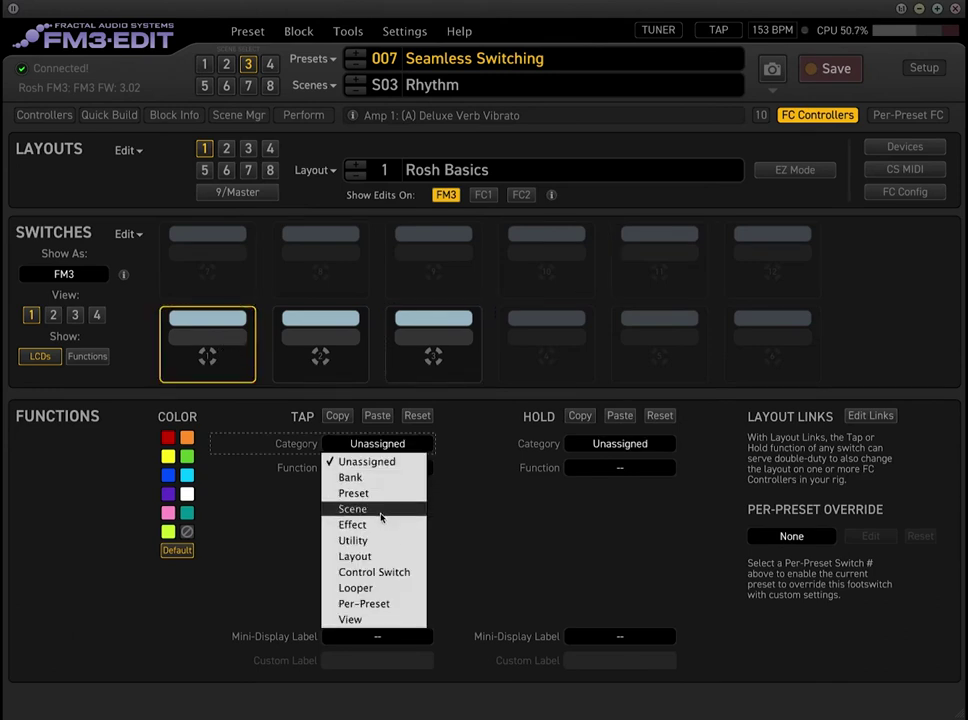
{"action": "left_click", "coordinate": [506, 513]}
{"action": "key", "text": "s"}
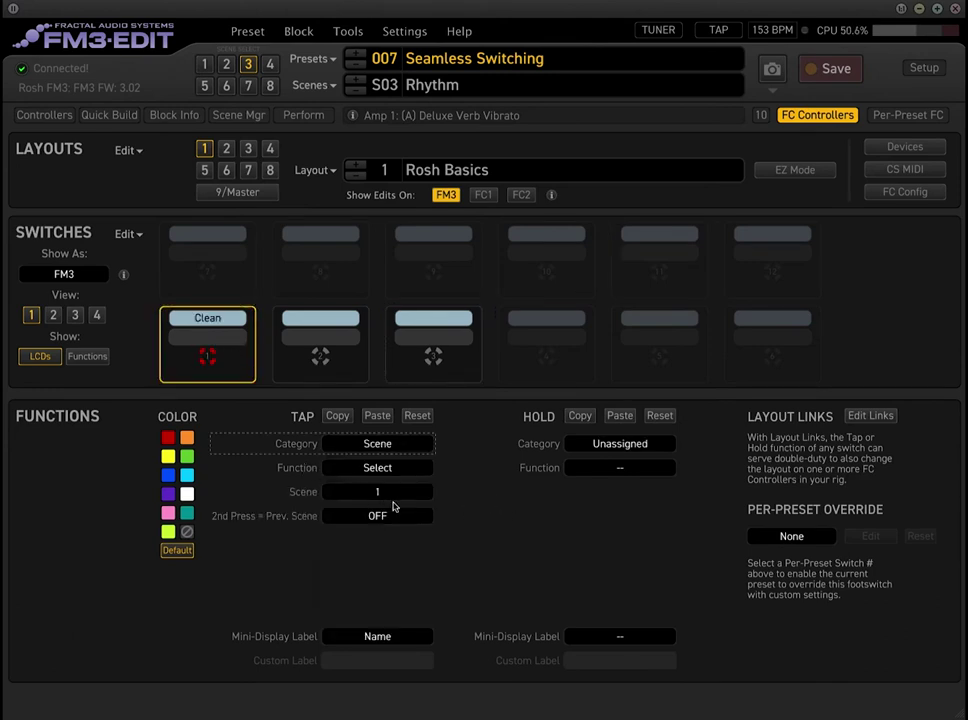
Step: Assign the tap function of footswitch 2 to select scene 2
{"action": "left_click", "coordinate": [283, 328]}
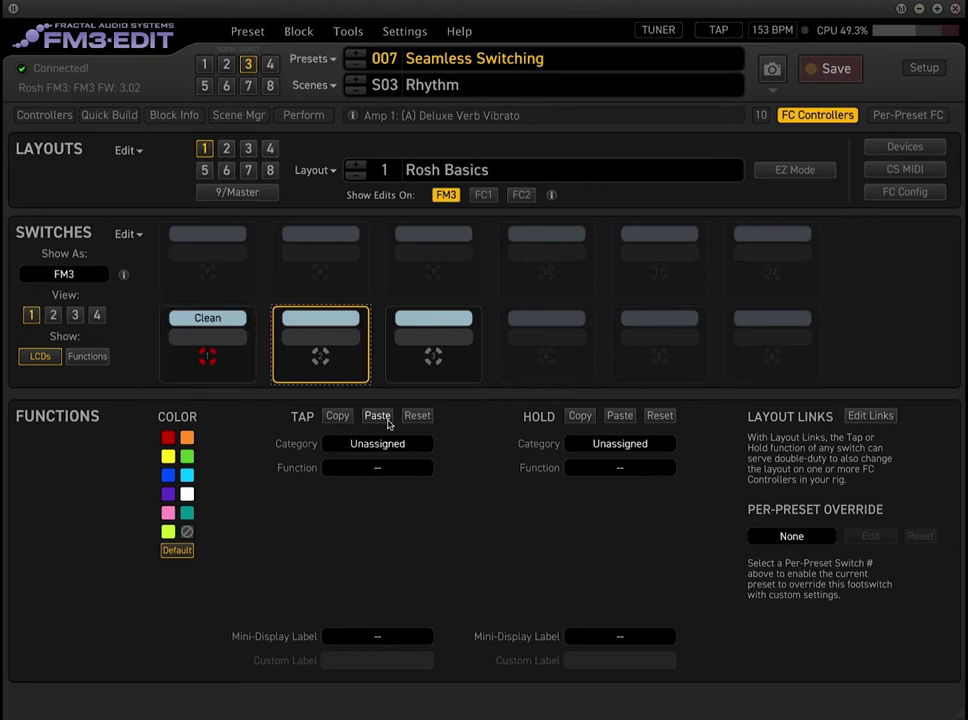
{"action": "left_click", "coordinate": [388, 446]}
{"action": "left_click", "coordinate": [355, 509]}
{"action": "left_click", "coordinate": [392, 492]}
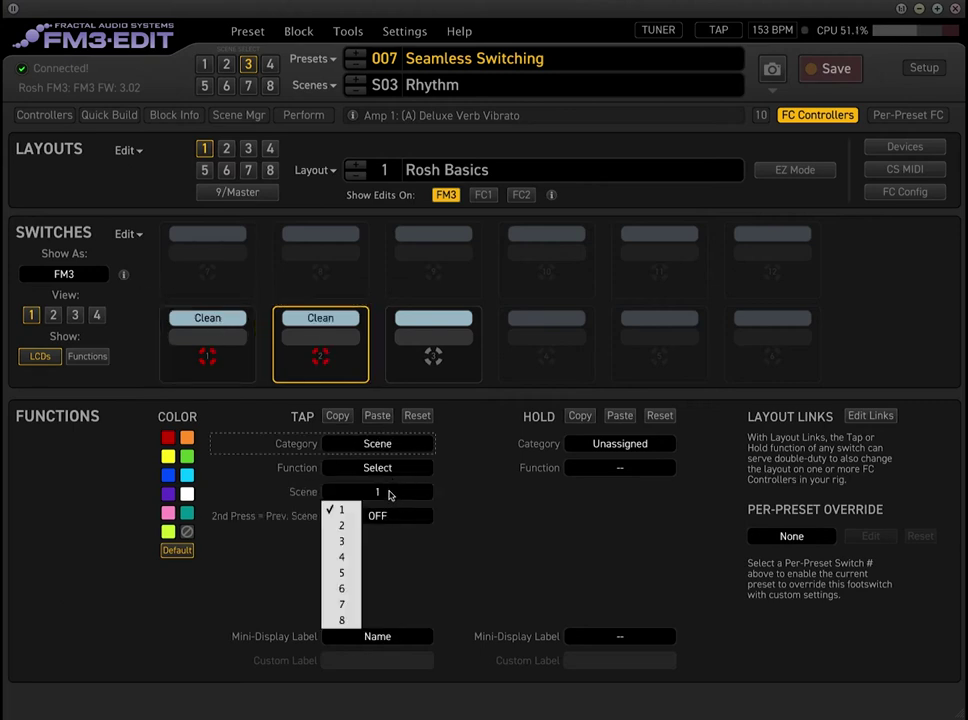
{"action": "left_click", "coordinate": [340, 511]}
Step: Assign the tap function of footswitch 3 to select scene 3
{"action": "left_click", "coordinate": [432, 350]}
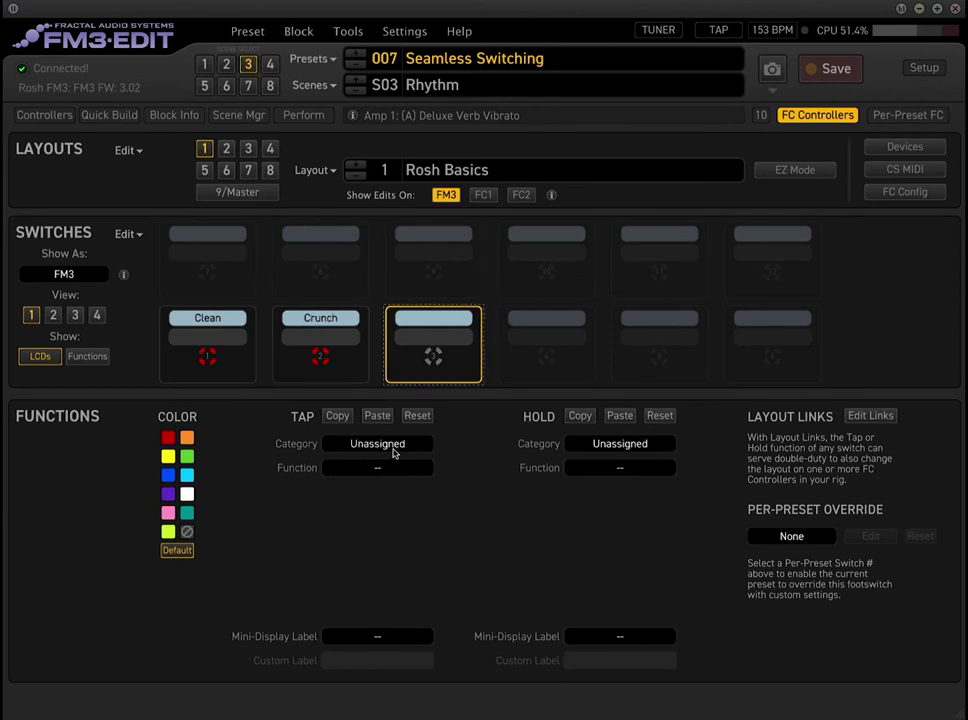
{"action": "left_click", "coordinate": [382, 445]}
{"action": "left_click", "coordinate": [352, 509]}
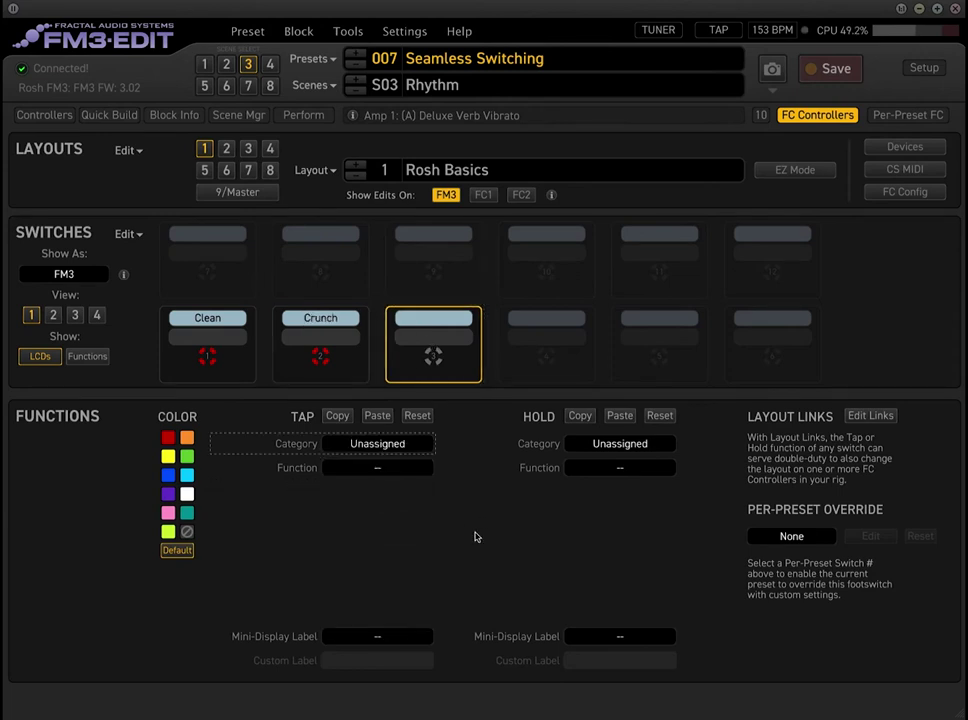
{"action": "left_click", "coordinate": [400, 492]}
{"action": "left_click", "coordinate": [348, 541]}
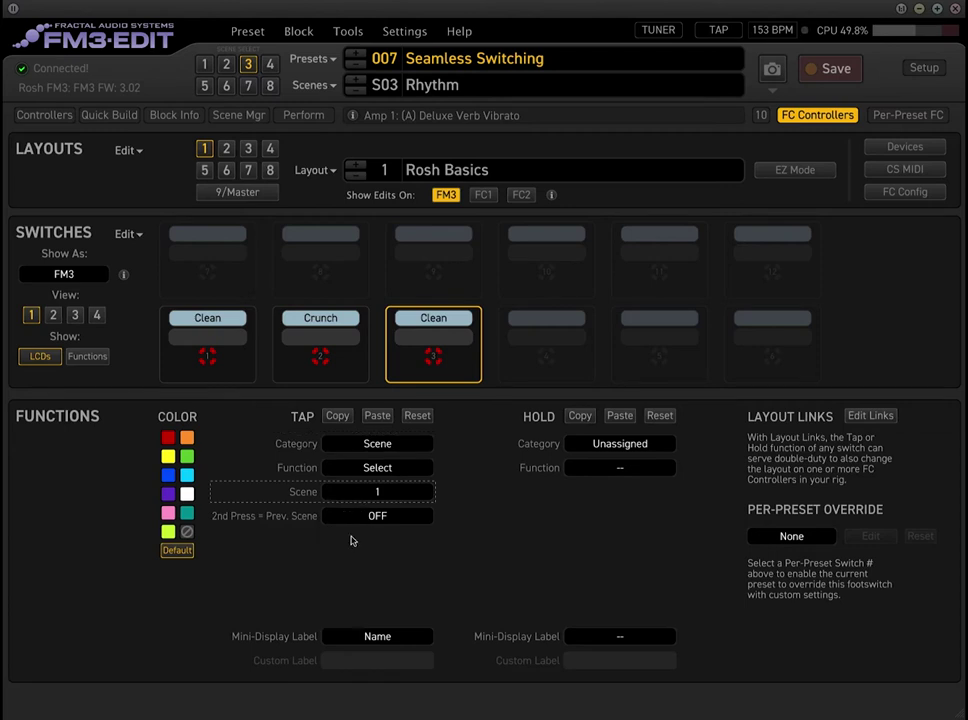
Step: Back on the block grid in scene 2, change Drive channel A's type to Jam Ray with Drive 5.97, Bass Cut 5.52 and Level 5.16
{"action": "left_click", "coordinate": [817, 115]}
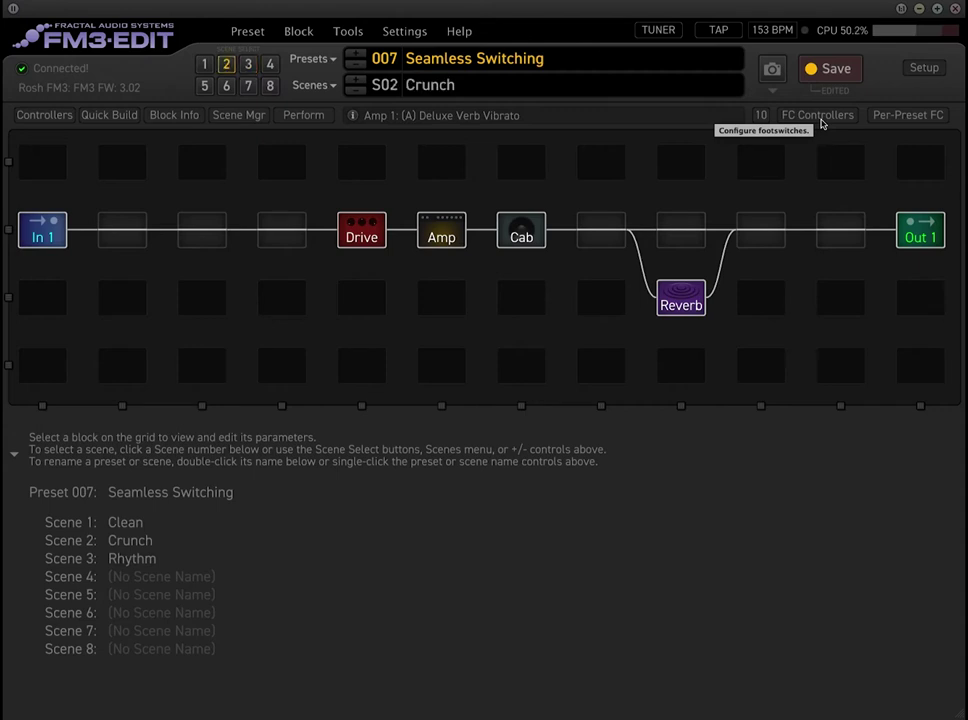
{"action": "left_click", "coordinate": [378, 233]}
{"action": "left_click", "coordinate": [80, 596]}
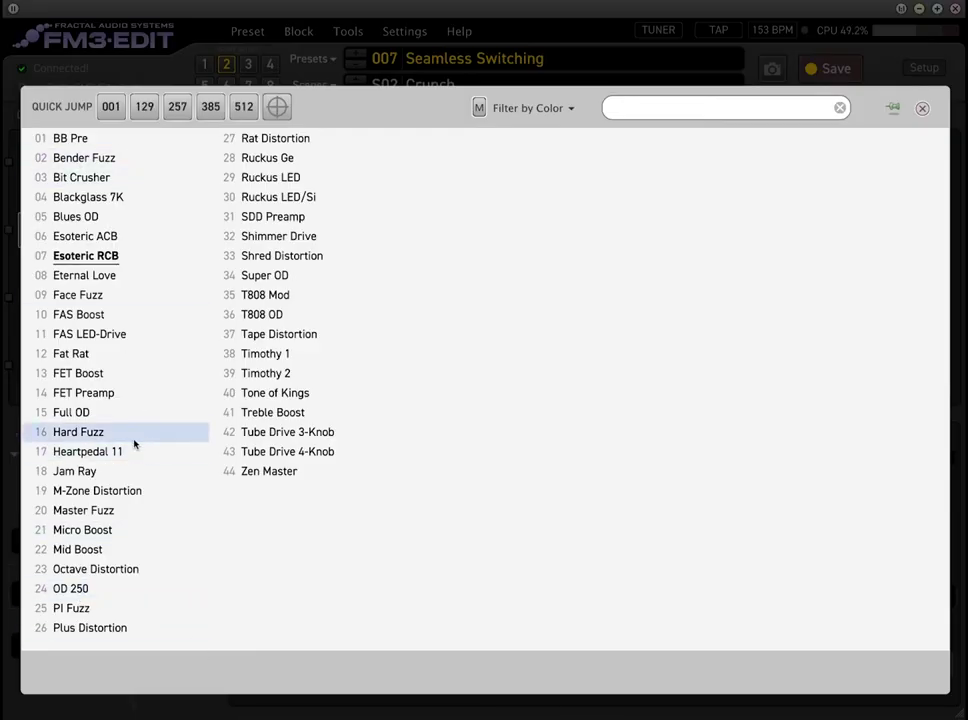
{"action": "left_click", "coordinate": [124, 474]}
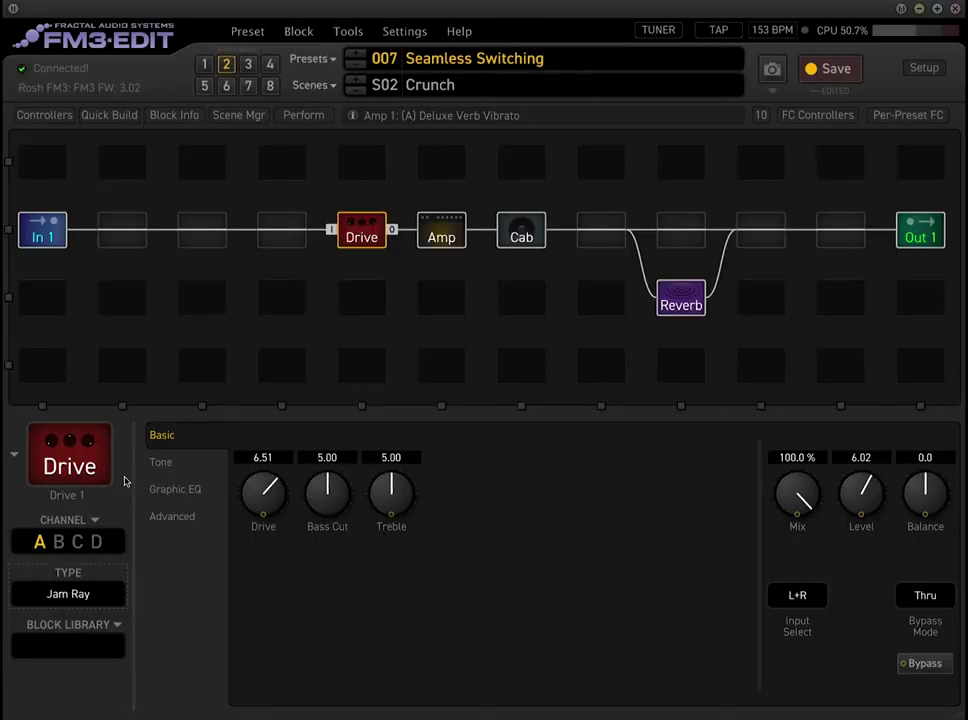
{"action": "left_click_drag", "start_coordinate": [263, 492], "coordinate": [389, 488]}
{"action": "left_click_drag", "start_coordinate": [866, 497], "coordinate": [865, 533]}
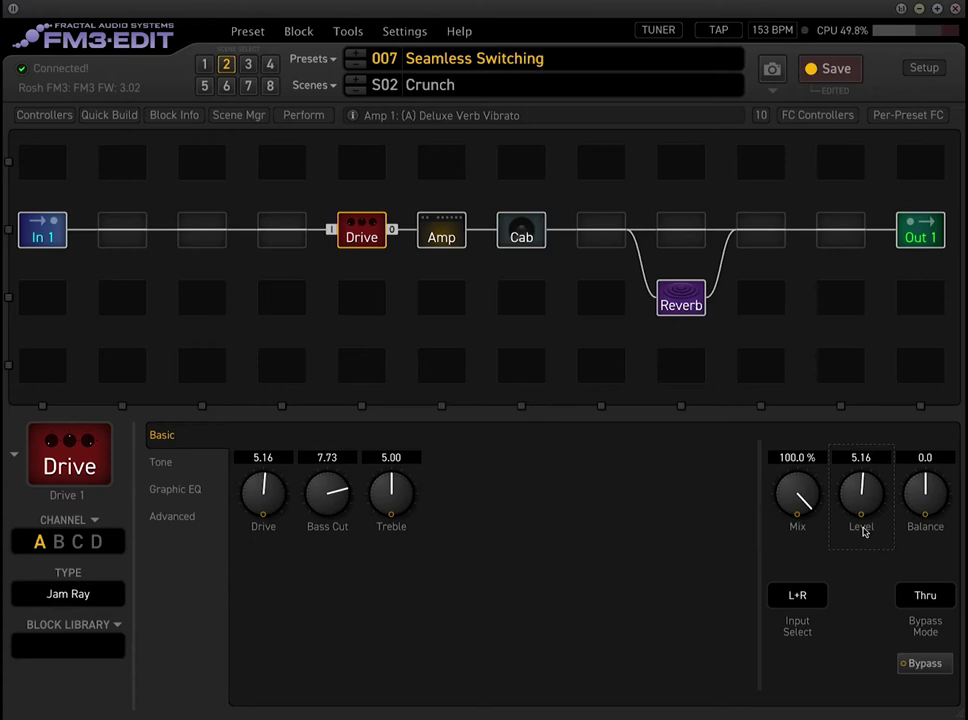
{"action": "left_click_drag", "start_coordinate": [263, 490], "coordinate": [337, 623]}
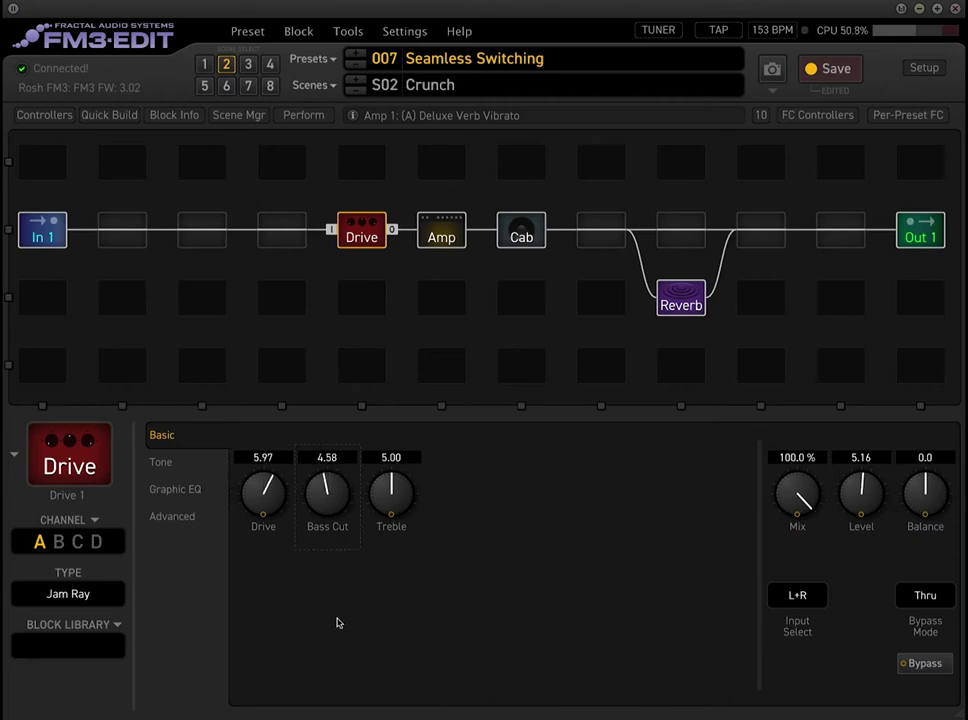
{"action": "scroll", "coordinate": [330, 456], "scroll_direction": "up", "scroll_amount": 4}
Step: Change Amp channel A's type to Deluxe Verb Normal and set its Treble to 6.61 and Bass to 3.84
{"action": "left_click", "coordinate": [441, 228]}
{"action": "left_click", "coordinate": [97, 590]}
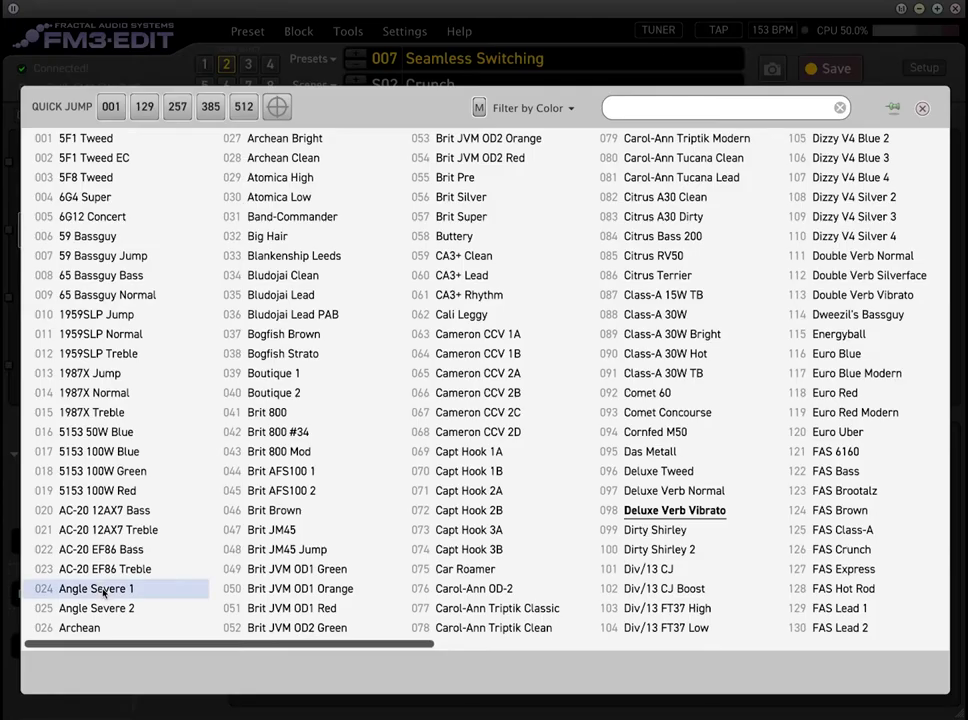
{"action": "left_click", "coordinate": [700, 490]}
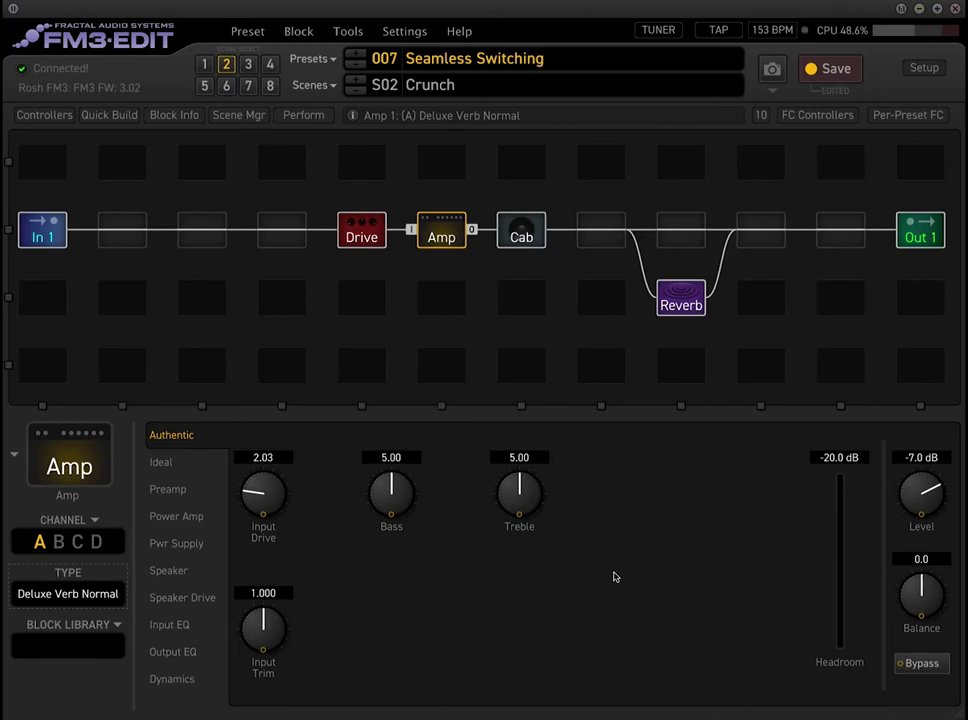
{"action": "left_click_drag", "start_coordinate": [519, 490], "coordinate": [525, 431]}
{"action": "left_click_drag", "start_coordinate": [389, 525], "coordinate": [390, 555]}
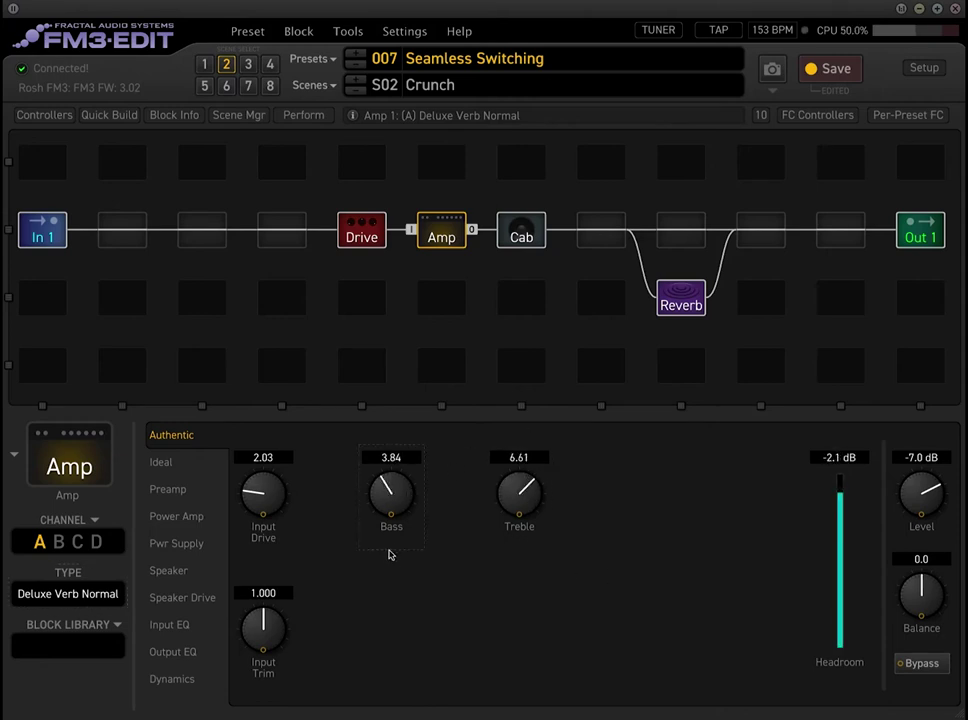
Step: Compare the sounds of scenes 1, 2 and 3 by switching through them in order
{"action": "left_click", "coordinate": [204, 64]}
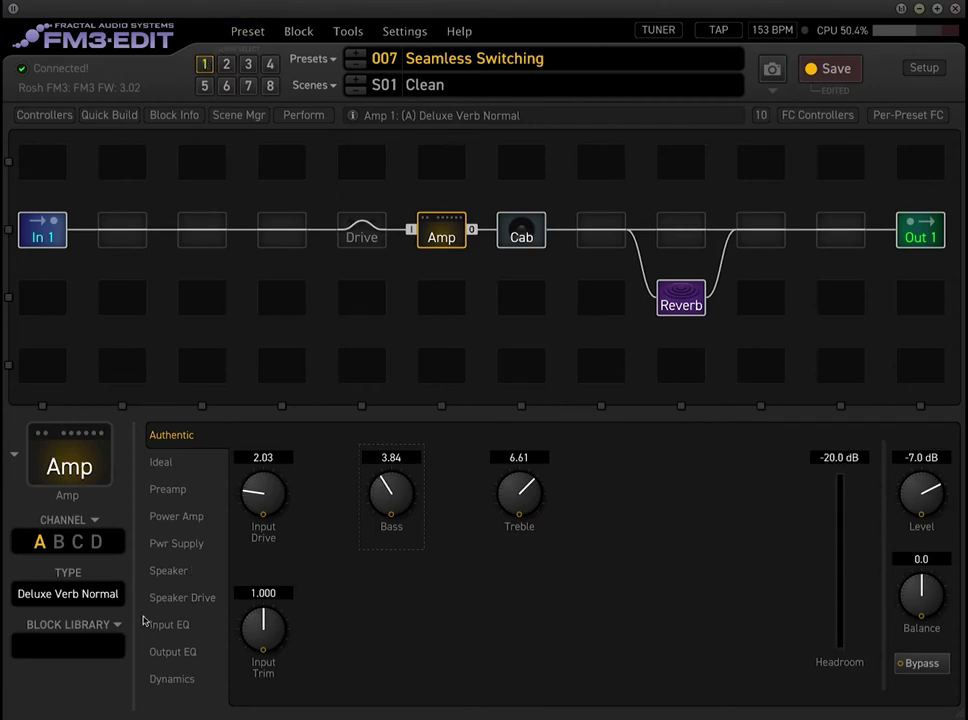
{"action": "left_click", "coordinate": [227, 64]}
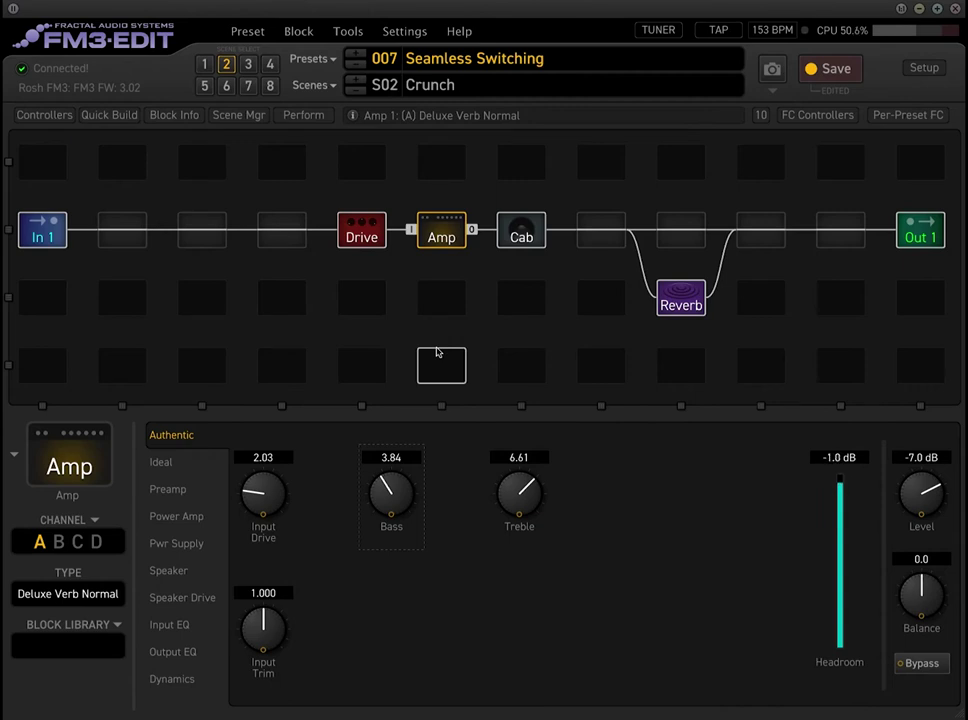
{"action": "left_click", "coordinate": [247, 64]}
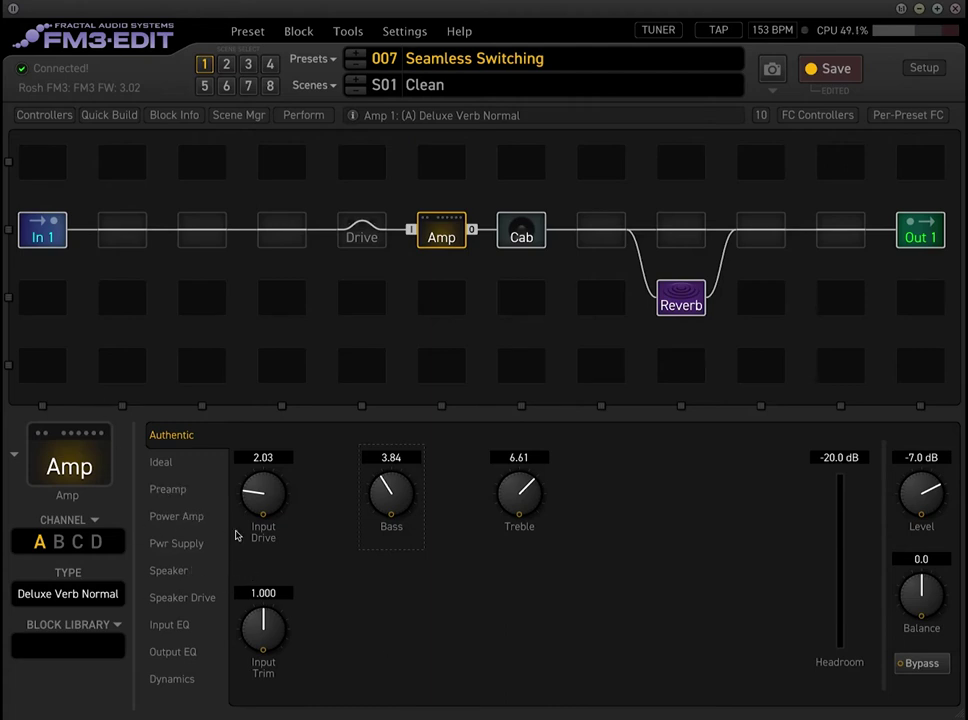
Step: View the per-scene values of Scene Controllers 1 and 2, and return to the Amp block's parameters
{"action": "left_click", "coordinate": [43, 116]}
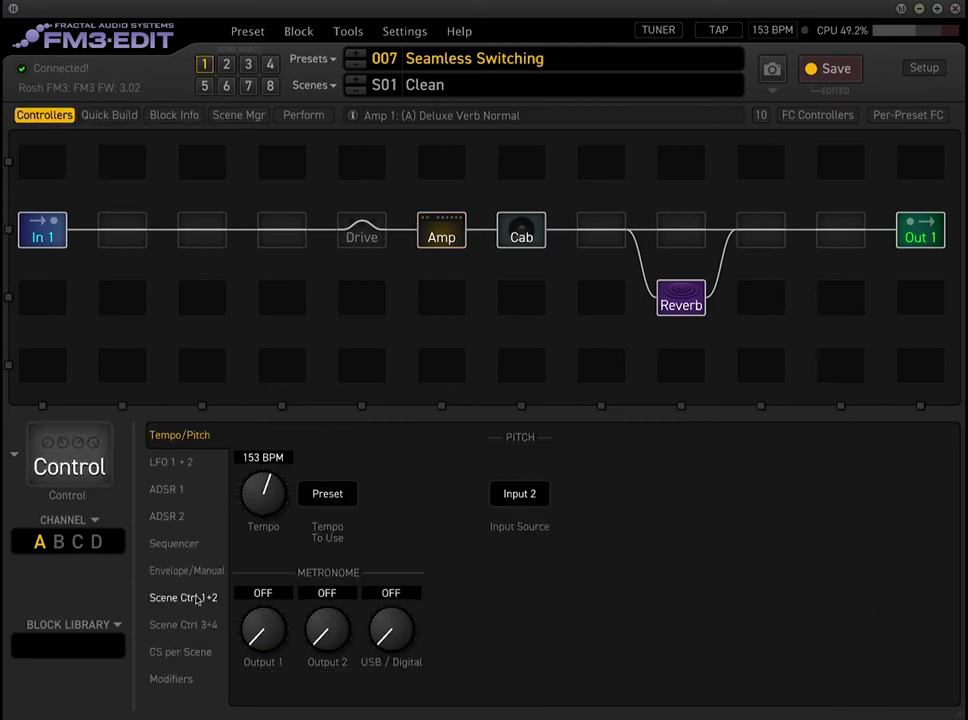
{"action": "left_click", "coordinate": [160, 596]}
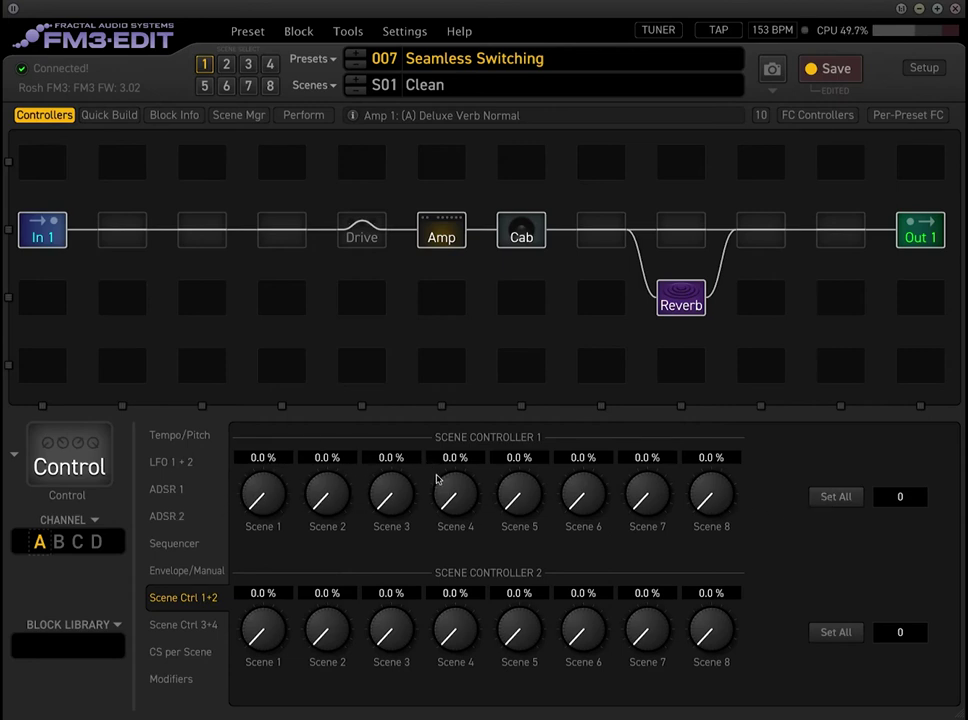
{"action": "left_click", "coordinate": [441, 232]}
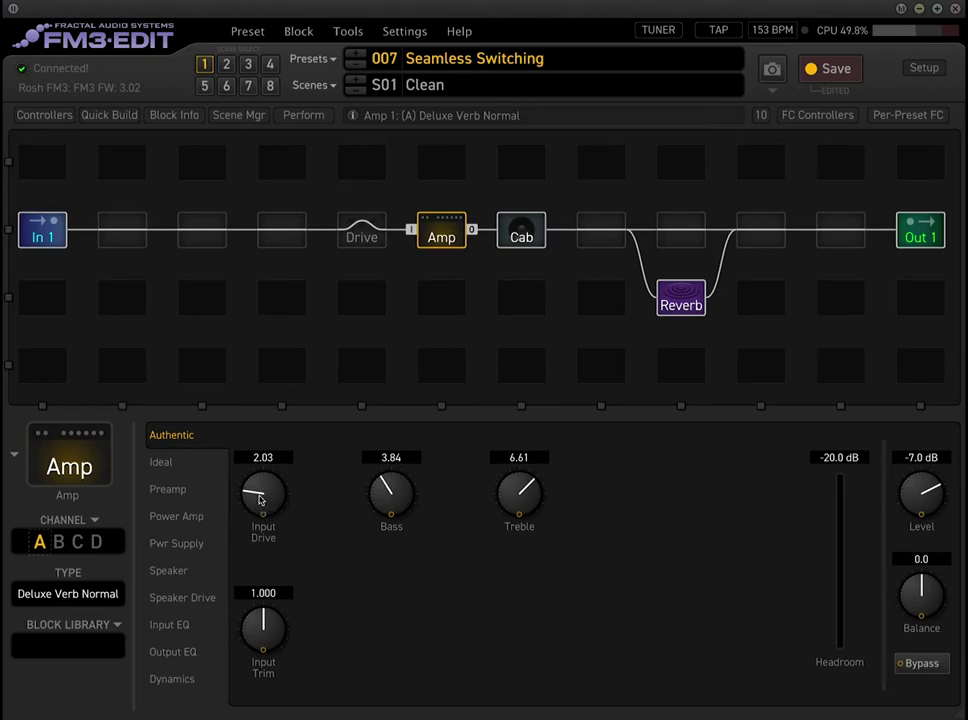
{"action": "double_click", "coordinate": [566, 89]}
{"action": "left_click", "coordinate": [566, 89]}
{"action": "type", "text": "2"}
{"action": "key", "text": "Return"}
Step: In scene 2, replace the Drive block with a shunt and open the Amp block's parameters
{"action": "left_click", "coordinate": [226, 64]}
{"action": "left_click", "coordinate": [362, 231]}
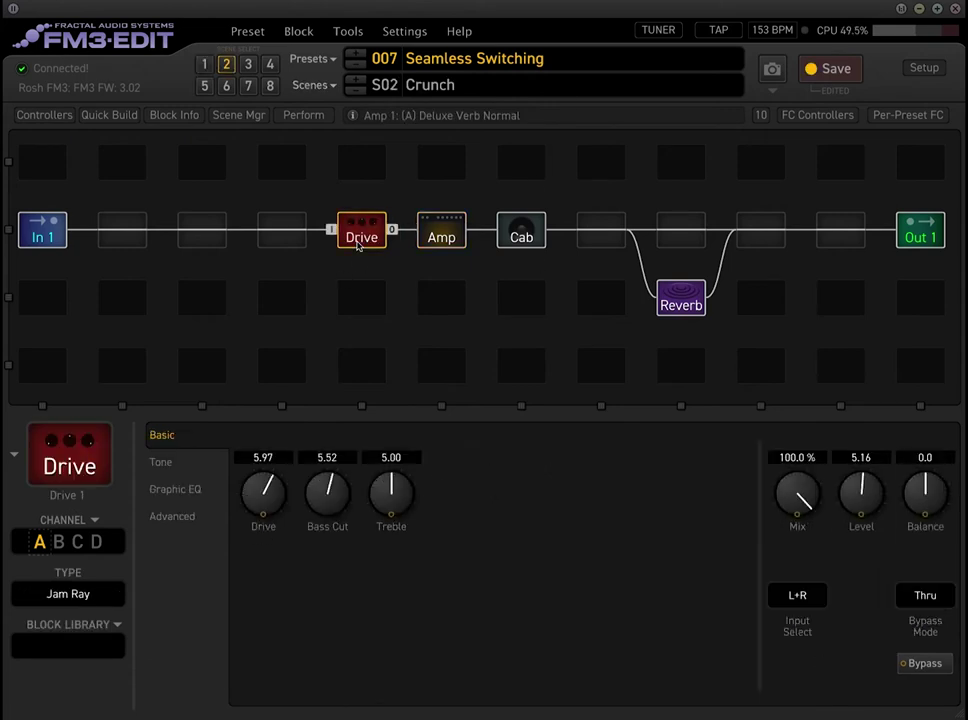
{"action": "right_click", "coordinate": [360, 229]}
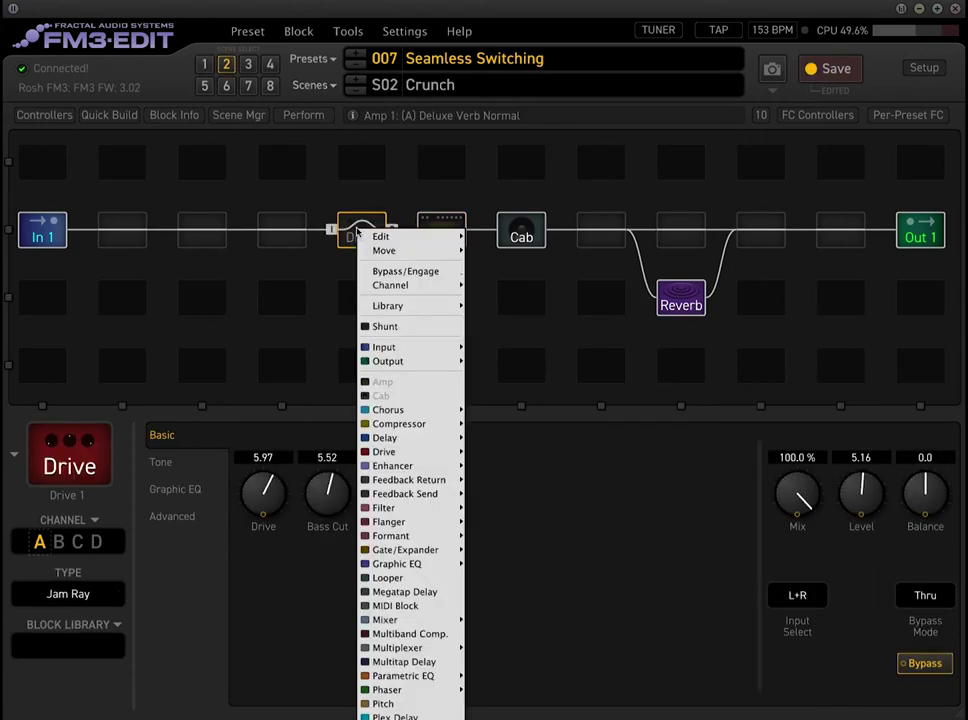
{"action": "left_click", "coordinate": [400, 326]}
{"action": "left_click", "coordinate": [449, 241]}
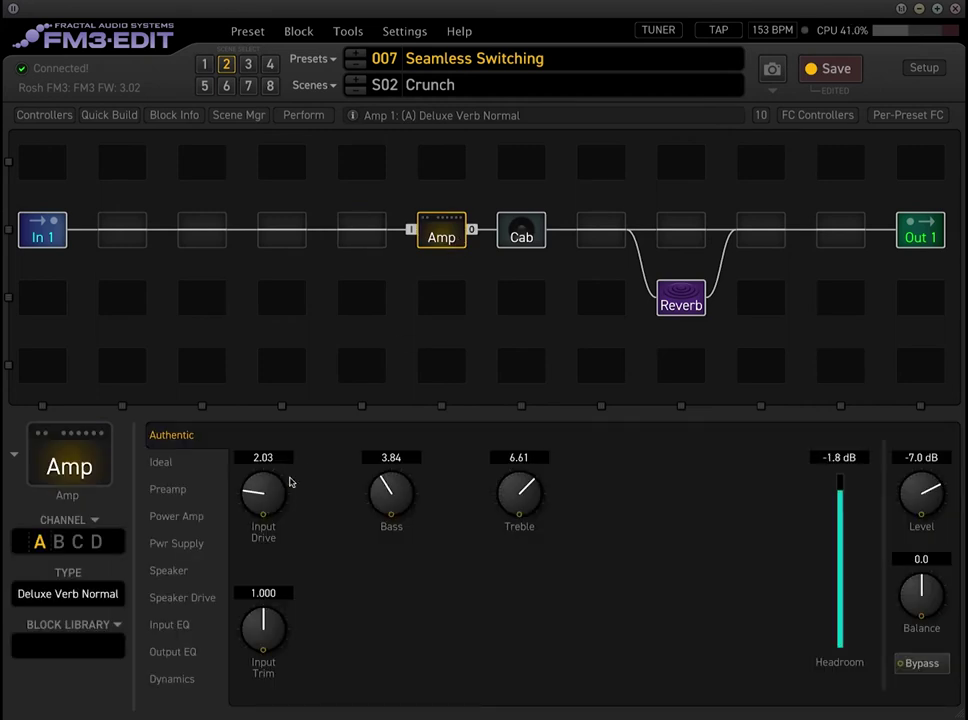
Step: In scene 2, set the Amp block's Input Drive to 5.45 and rename the scene Crunch 5.45
{"action": "left_click_drag", "start_coordinate": [262, 492], "coordinate": [261, 359]}
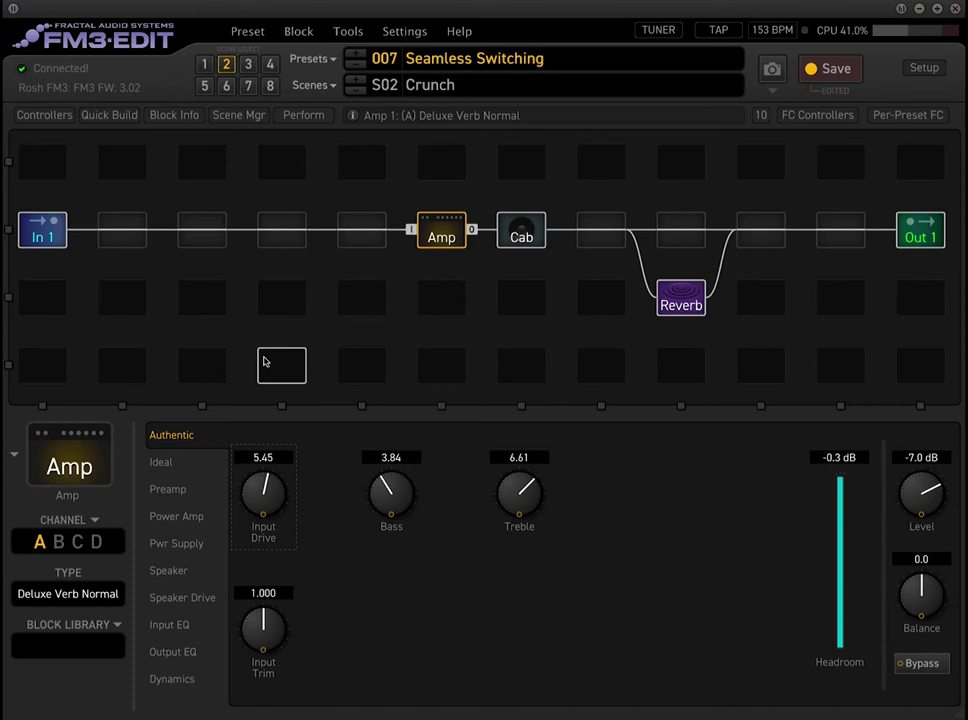
{"action": "left_click", "coordinate": [566, 88]}
{"action": "type", "text": "5.45"}
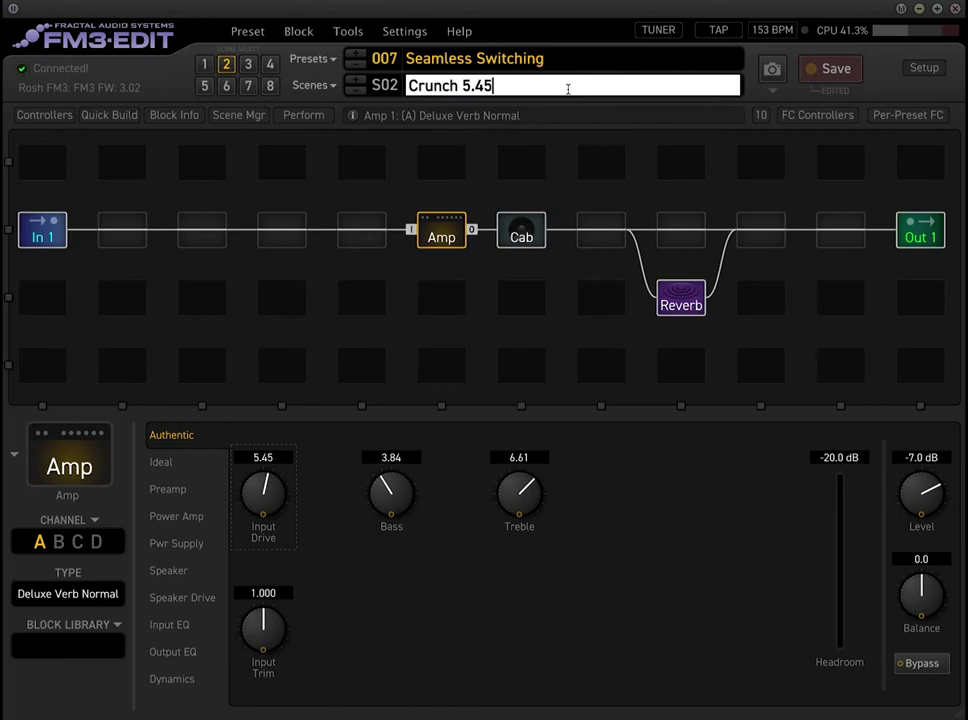
{"action": "key", "text": "Return"}
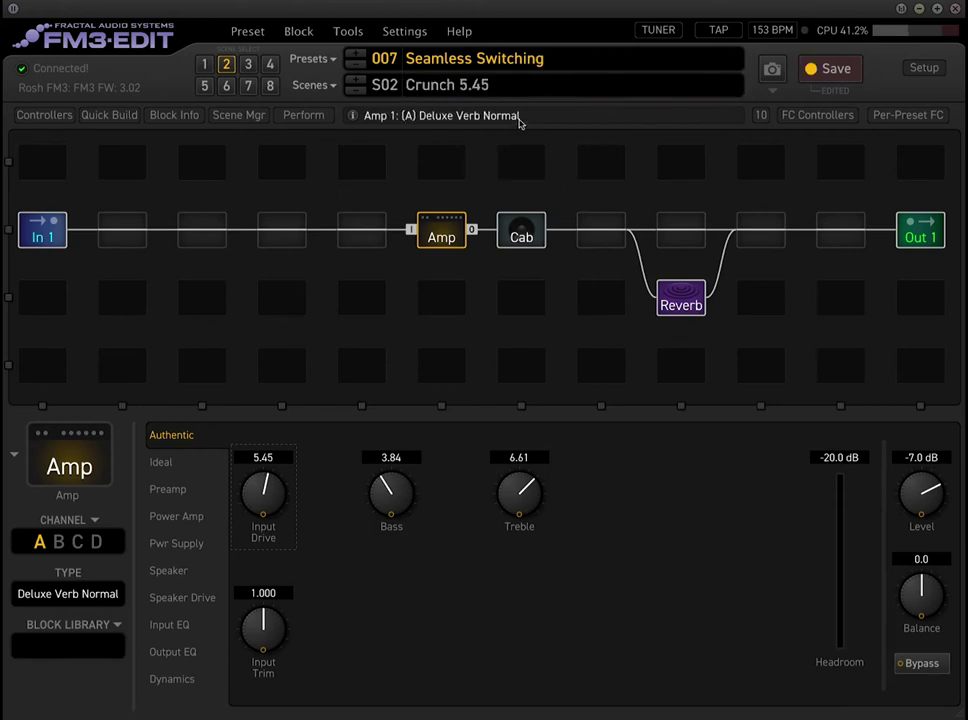
Step: In scene 3, set the Amp block's Input Drive to 7.80 and rename the scene Rhythm 7.8
{"action": "left_click", "coordinate": [250, 66]}
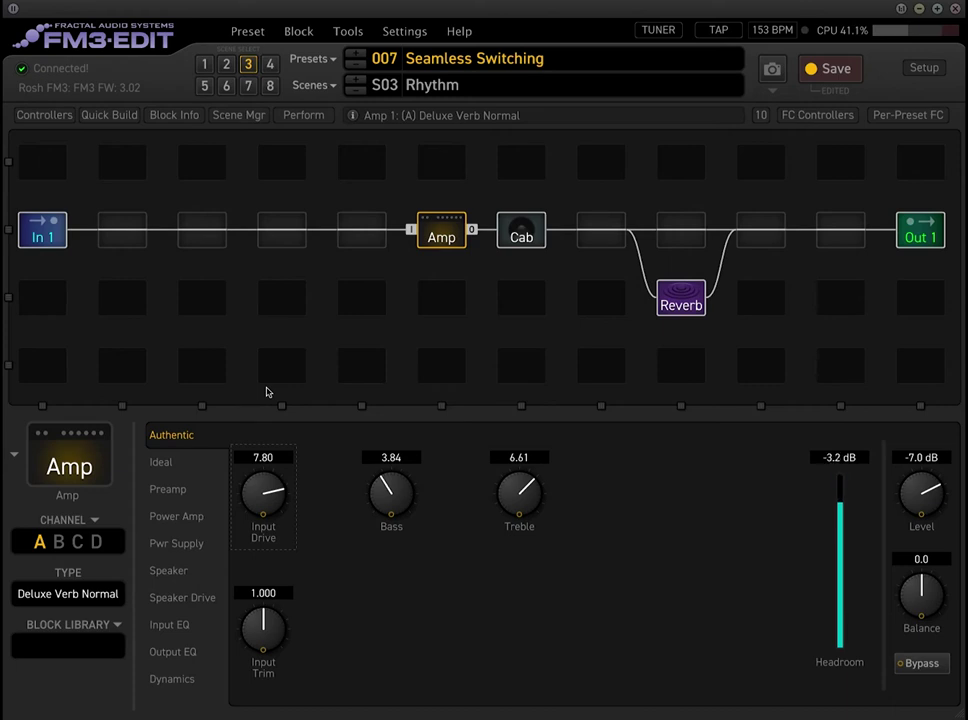
{"action": "double_click", "coordinate": [525, 62]}
{"action": "double_click", "coordinate": [536, 86]}
{"action": "left_click", "coordinate": [548, 86]}
{"action": "type", "text": "7.8"}
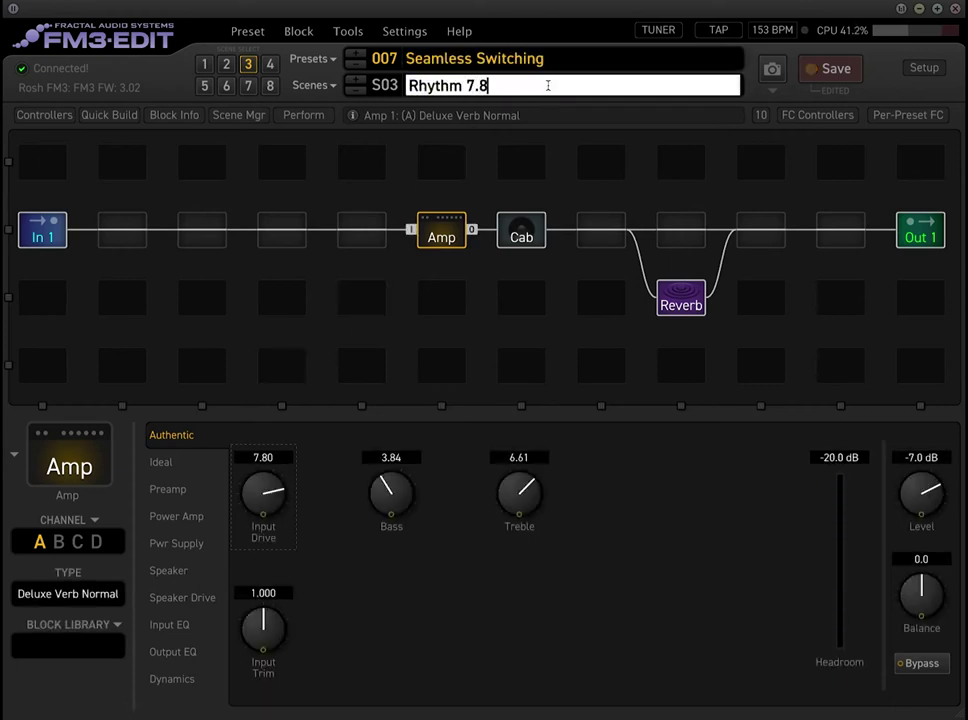
{"action": "key", "text": "Return"}
Step: Review the scene names and, in scene 1, set Scene Controller 1's Scene 1 value to 20.0 %
{"action": "left_click", "coordinate": [318, 86]}
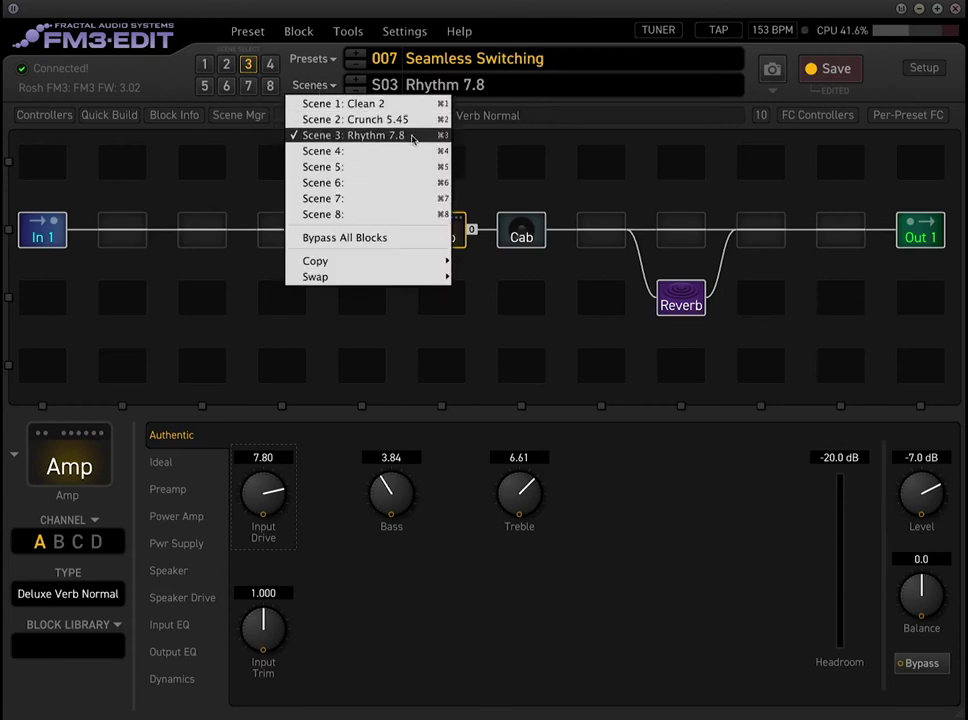
{"action": "left_click", "coordinate": [728, 605]}
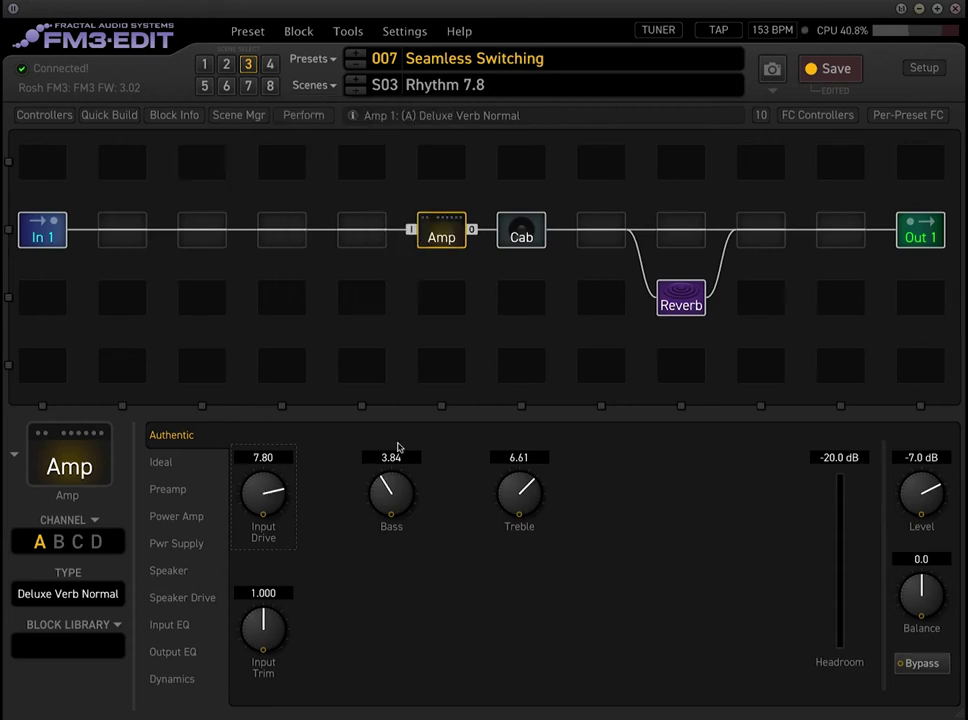
{"action": "left_click", "coordinate": [68, 117]}
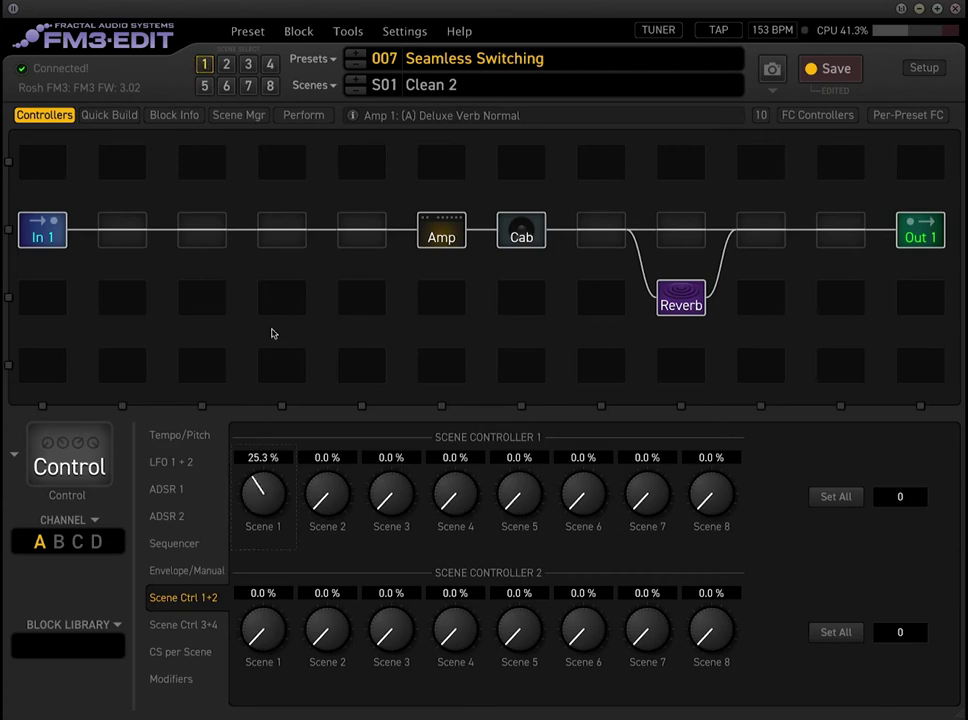
{"action": "left_click", "coordinate": [271, 457]}
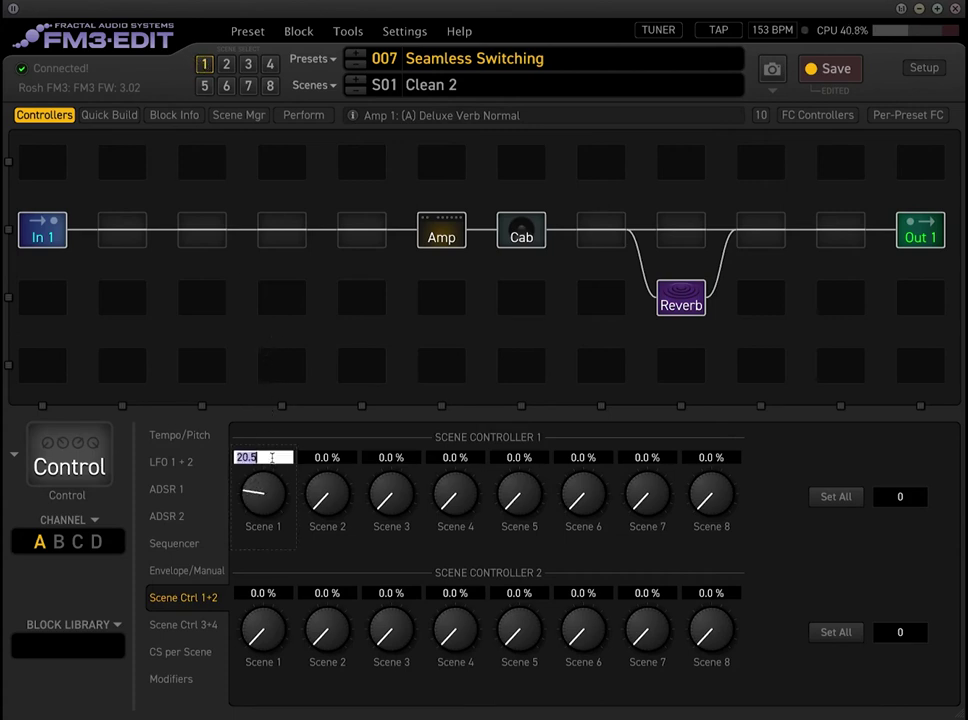
{"action": "type", "text": "20"}
{"action": "key", "text": "Return"}
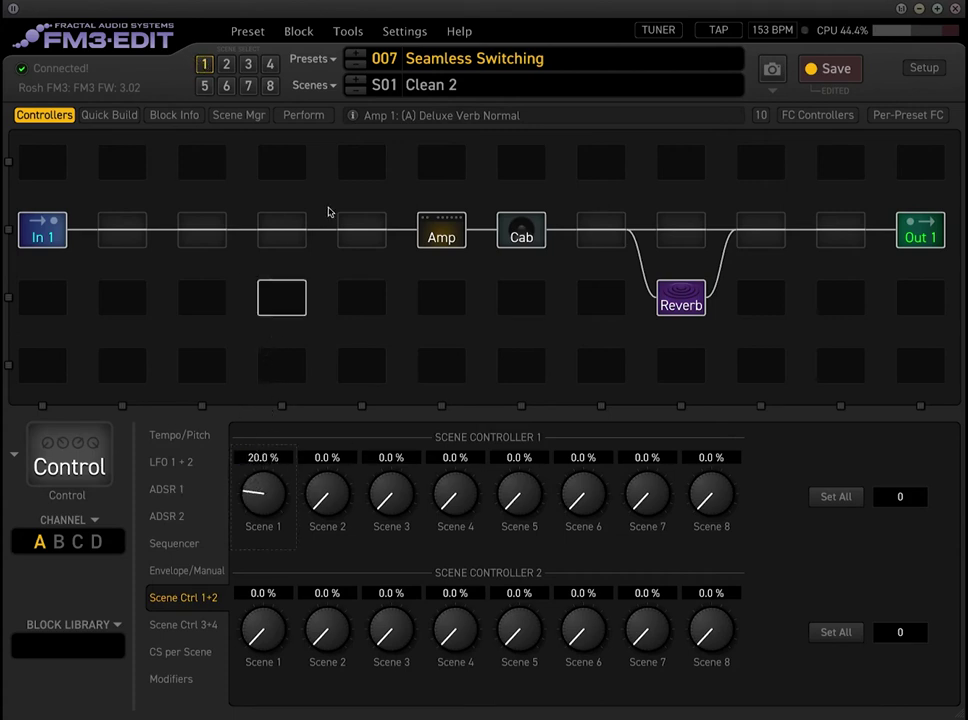
Step: Switch to scene 2 and set Scene Controller 1's Scene 2 value to 54.5 %
{"action": "left_click", "coordinate": [329, 88]}
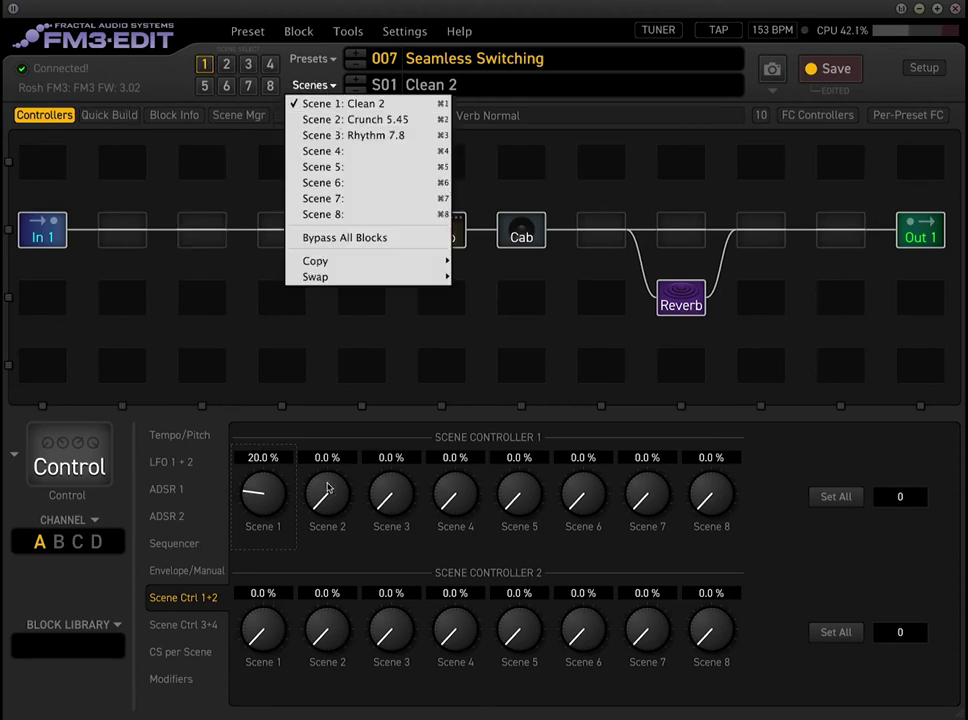
{"action": "left_click", "coordinate": [227, 64]}
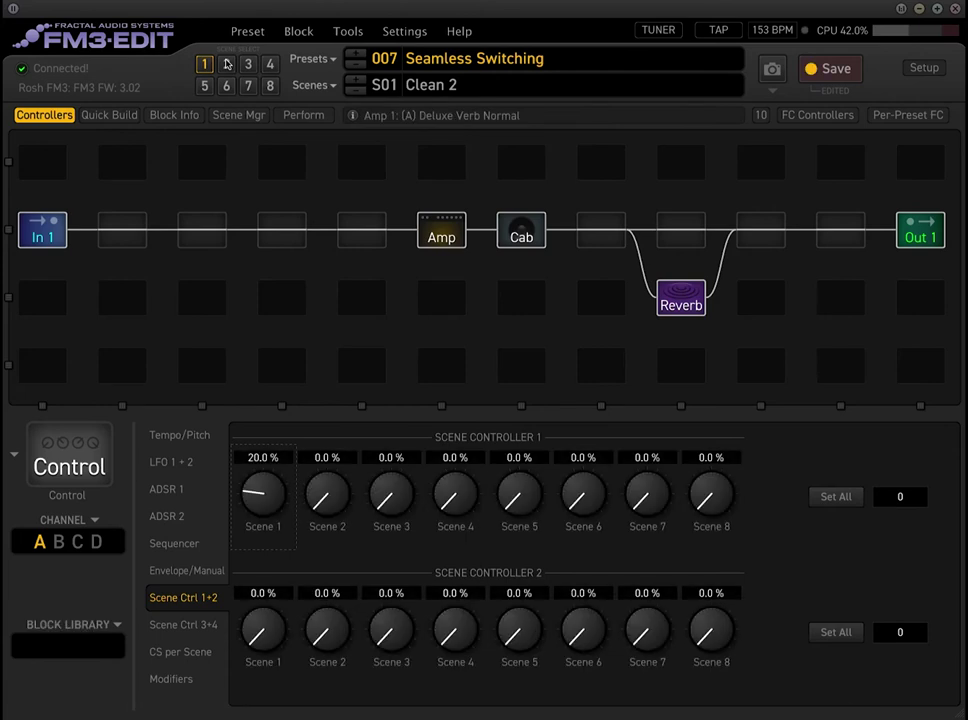
{"action": "left_click", "coordinate": [227, 64]}
{"action": "double_click", "coordinate": [336, 459]}
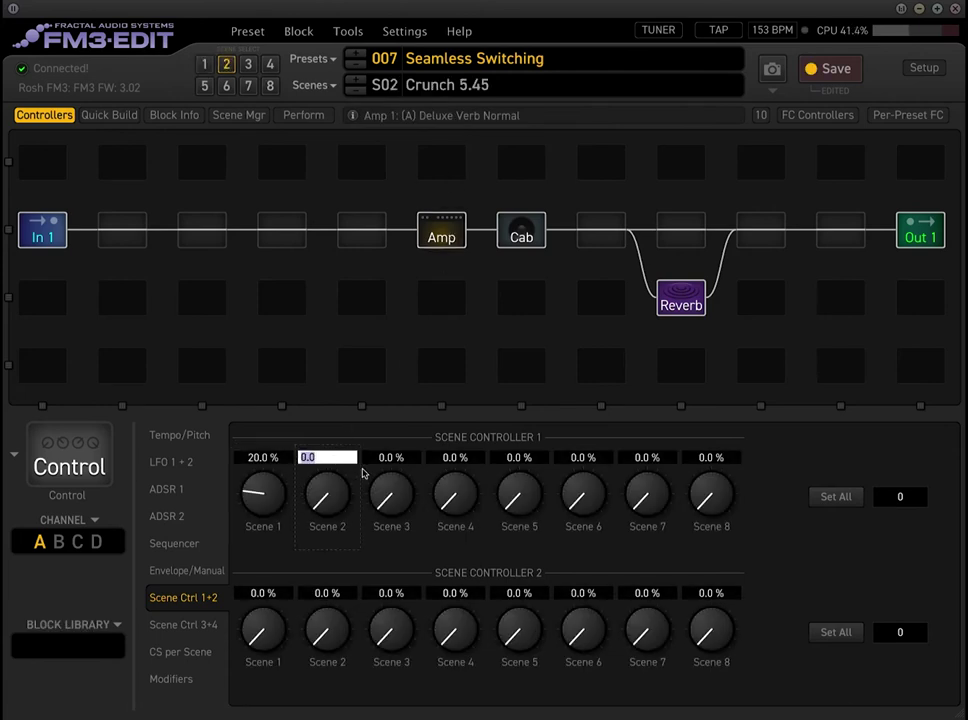
{"action": "type", "text": "54"}
{"action": "key", "text": "Return"}
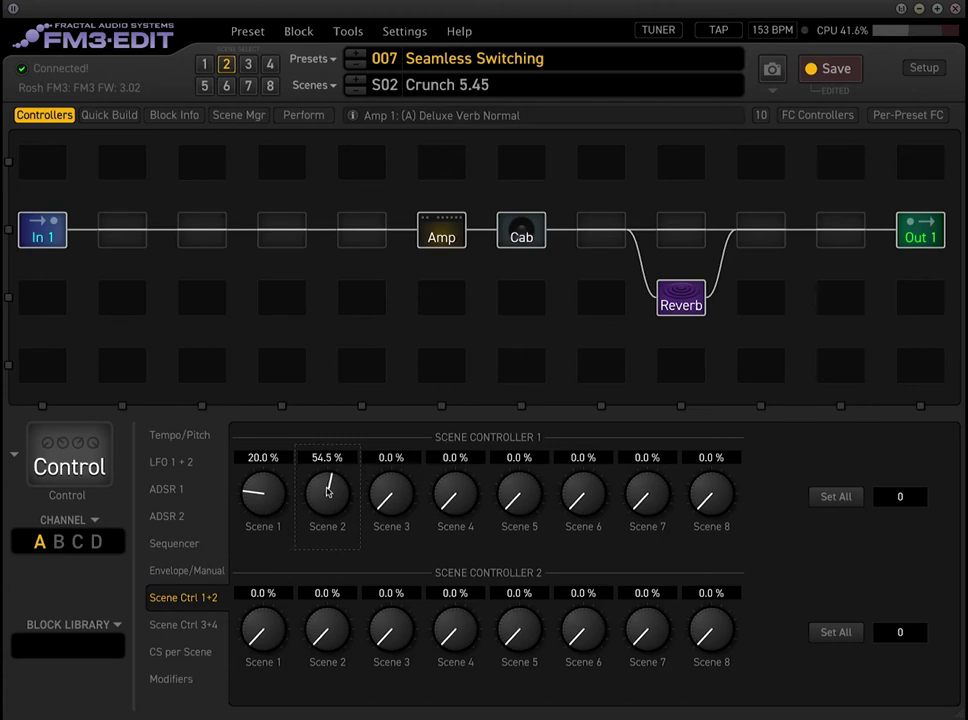
Step: Set Scene Controller 1's Scene 3 value to 78.0 %, matching the drive value in the Rhythm scene's name
{"action": "left_click", "coordinate": [312, 85]}
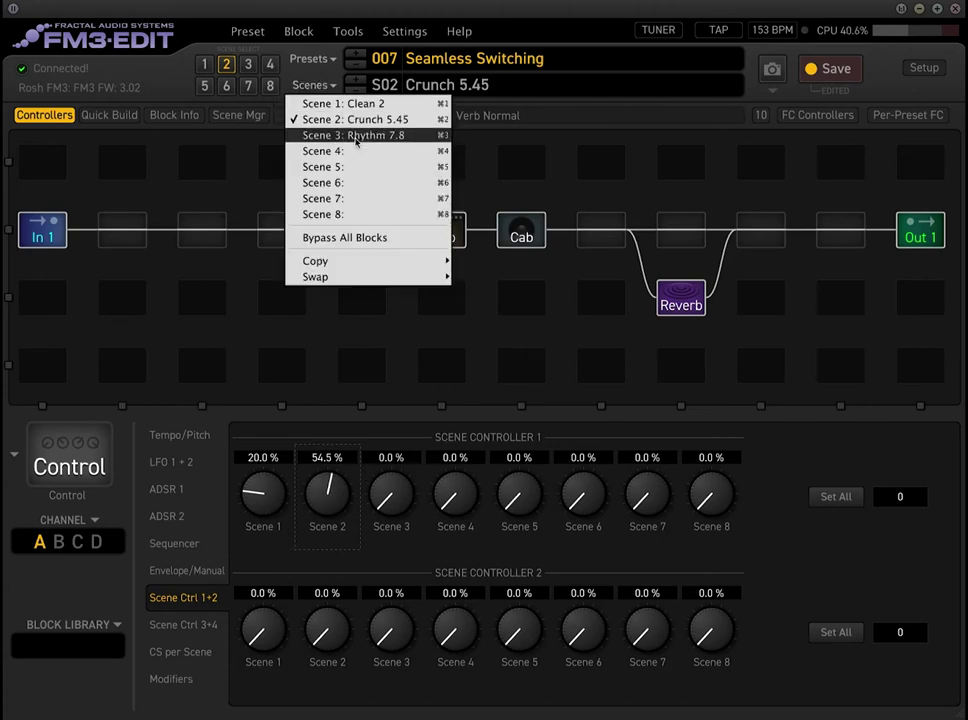
{"action": "left_click", "coordinate": [418, 466]}
{"action": "double_click", "coordinate": [396, 457]}
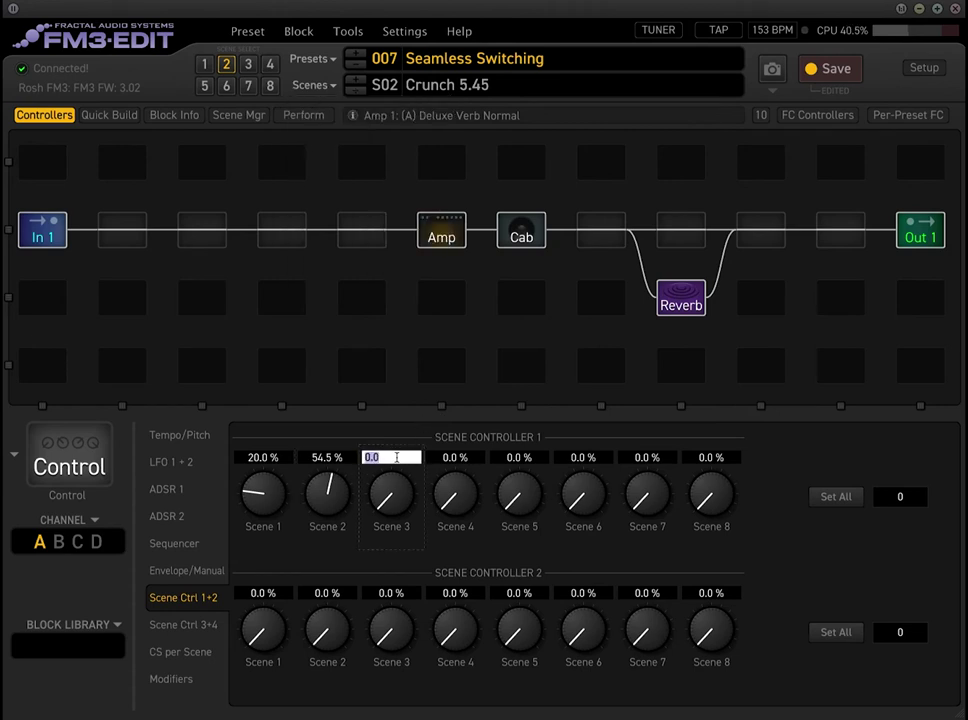
{"action": "type", "text": "78"}
{"action": "key", "text": "Return"}
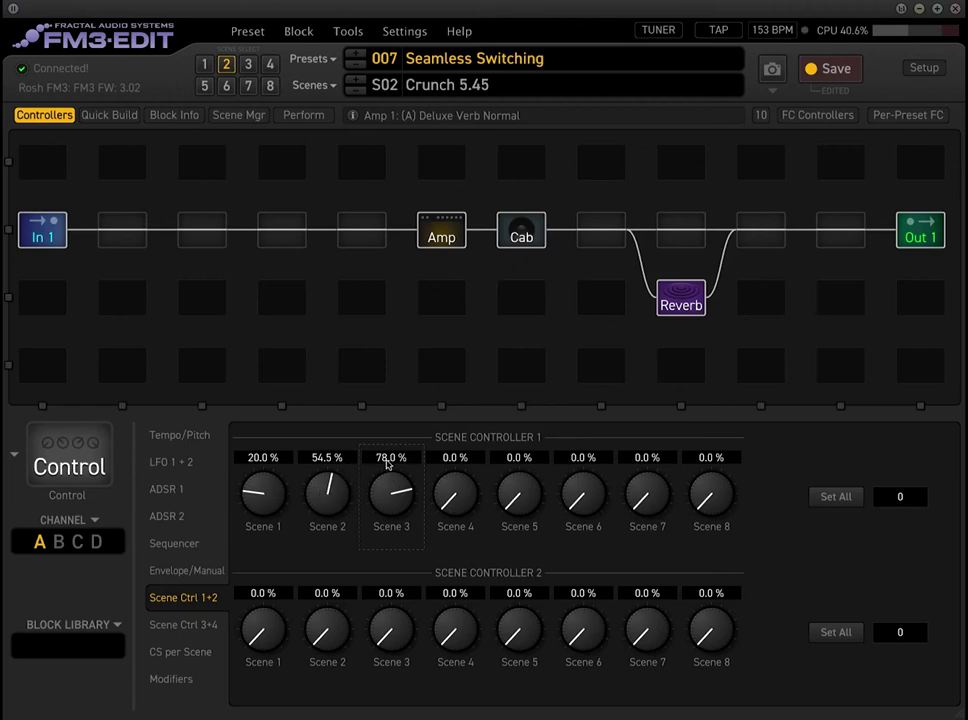
Step: Assign Scene Controller 1 as the modifier source for the Amp block's Input Drive
{"action": "left_click", "coordinate": [451, 216]}
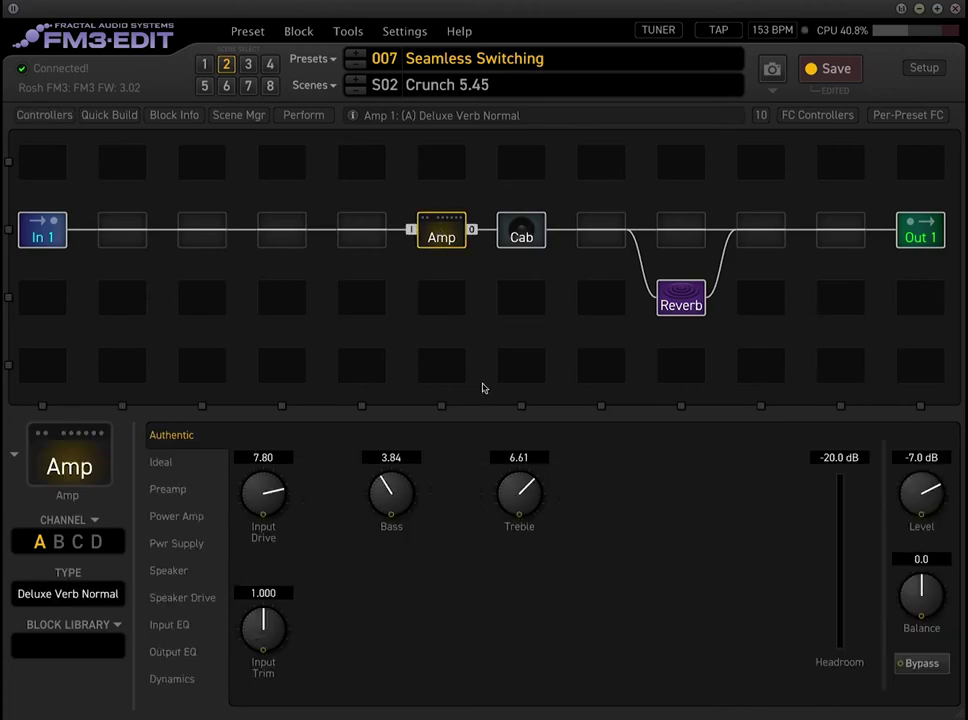
{"action": "right_click", "coordinate": [268, 503]}
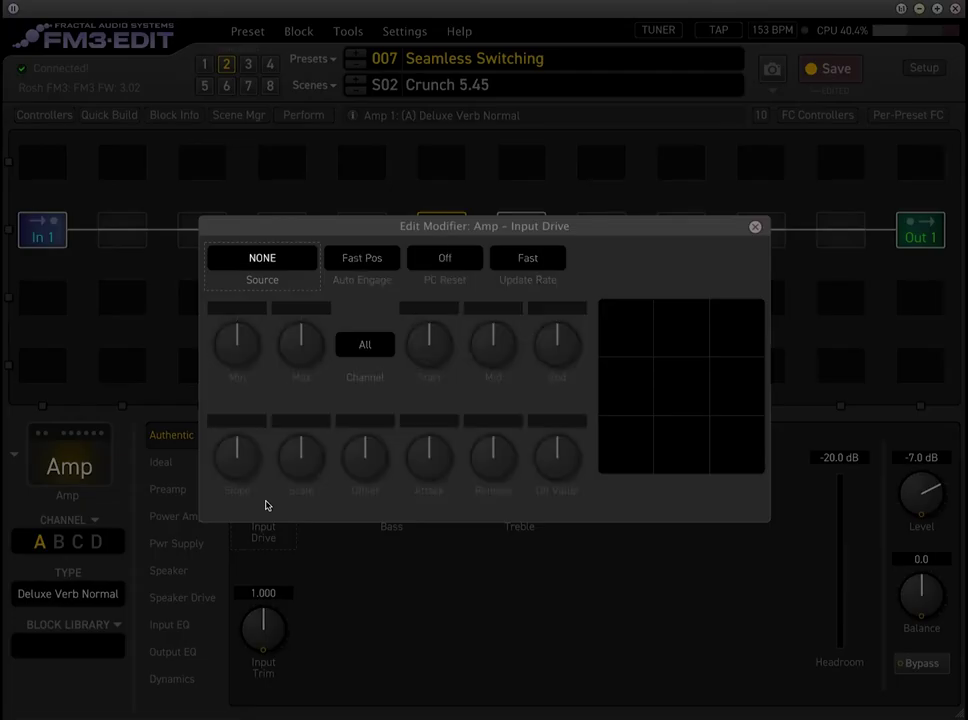
{"action": "left_click", "coordinate": [261, 263]}
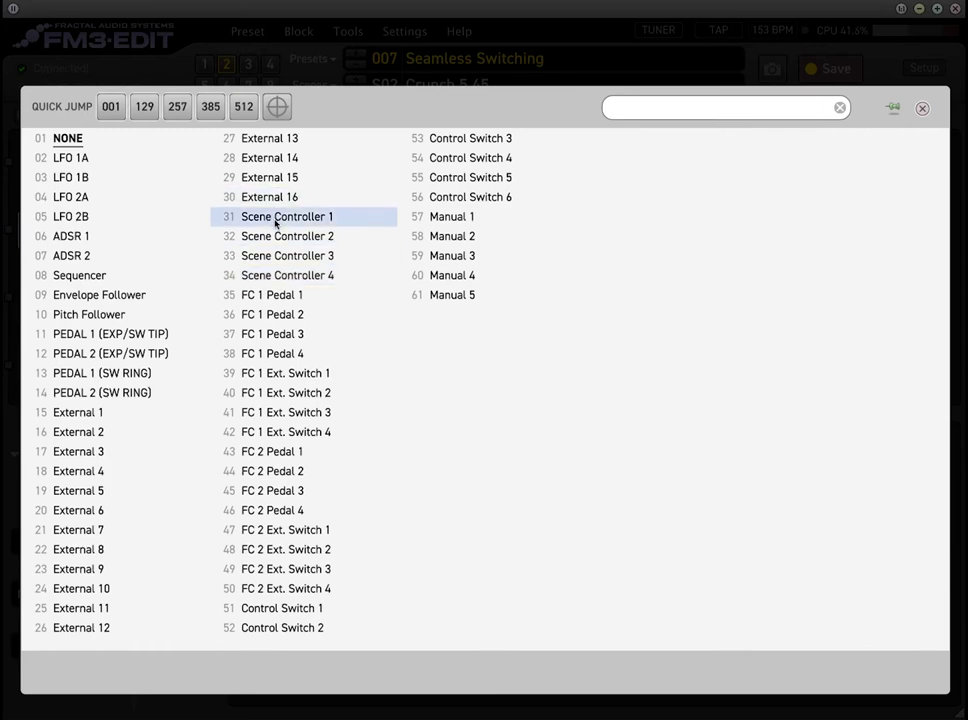
{"action": "left_click", "coordinate": [276, 217]}
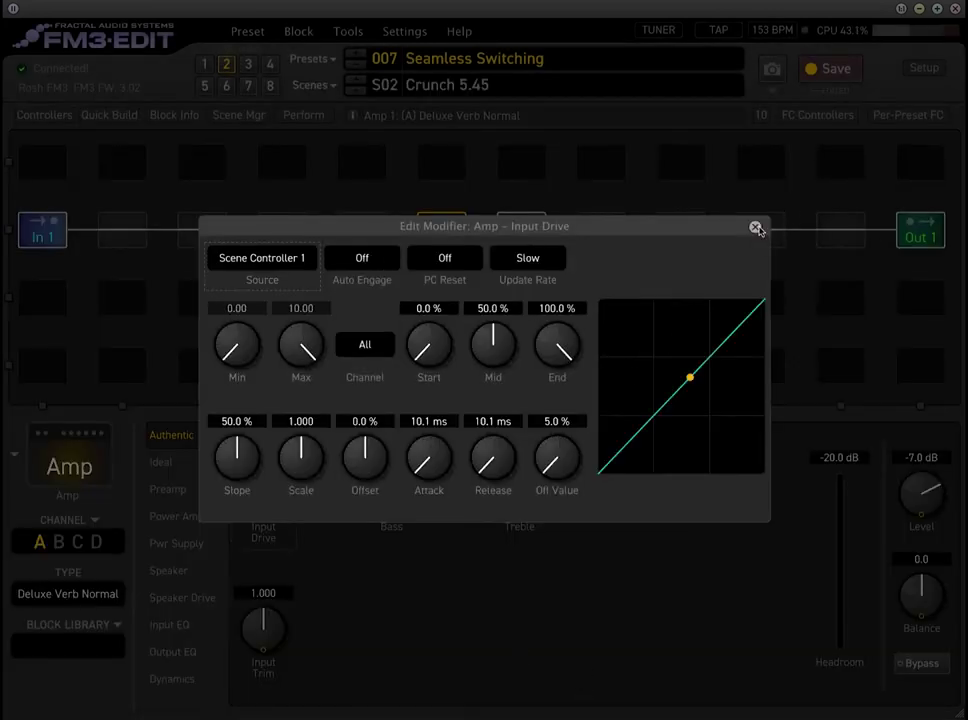
{"action": "left_click", "coordinate": [755, 225]}
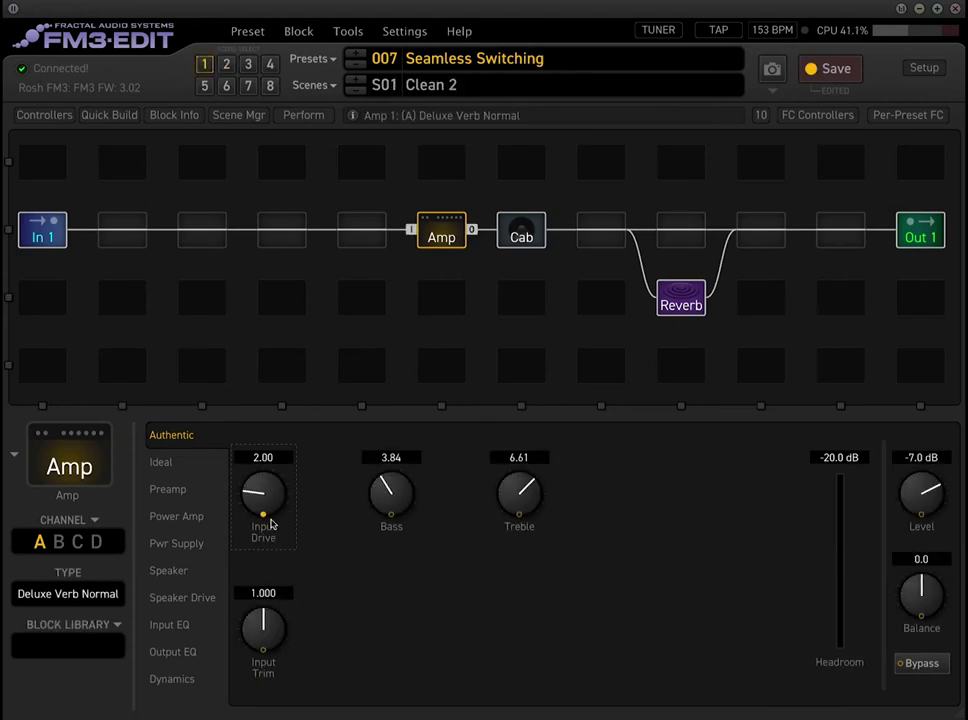
Step: Compare the Amp's Input Drive and sound across scenes 1, 2 and 3, and check the footswitch layout for these scenes
{"action": "left_click", "coordinate": [226, 66]}
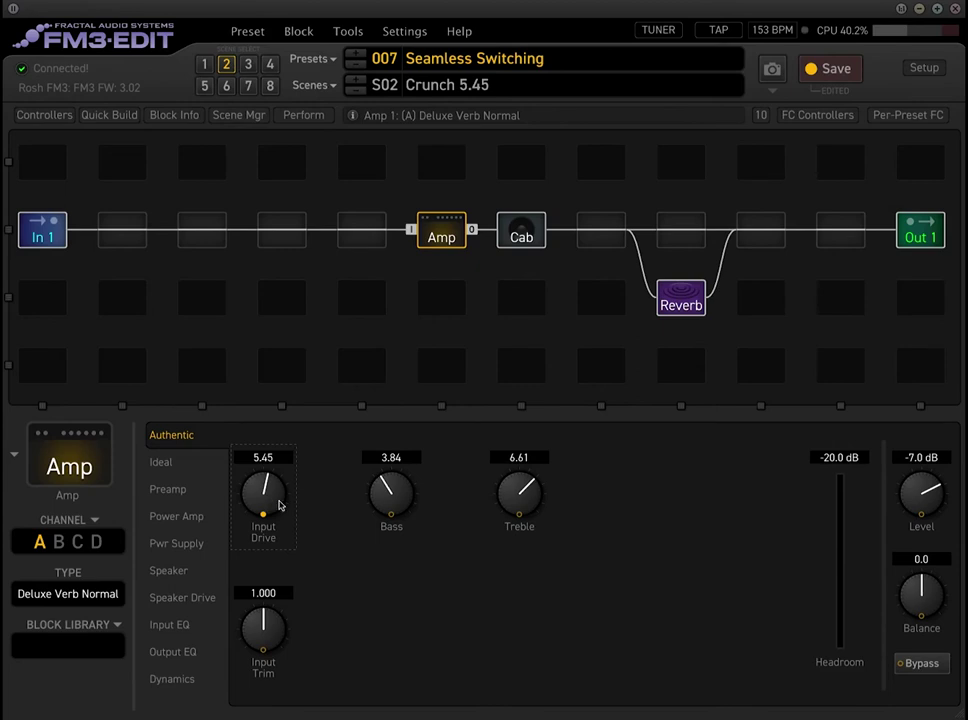
{"action": "left_click", "coordinate": [249, 66]}
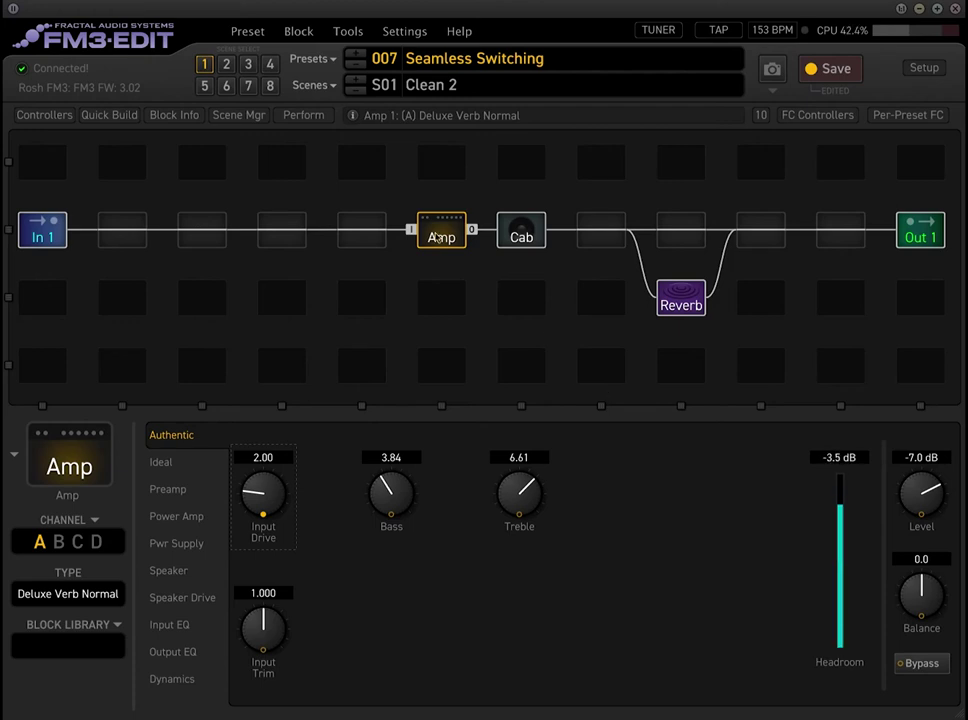
{"action": "left_click", "coordinate": [225, 65]}
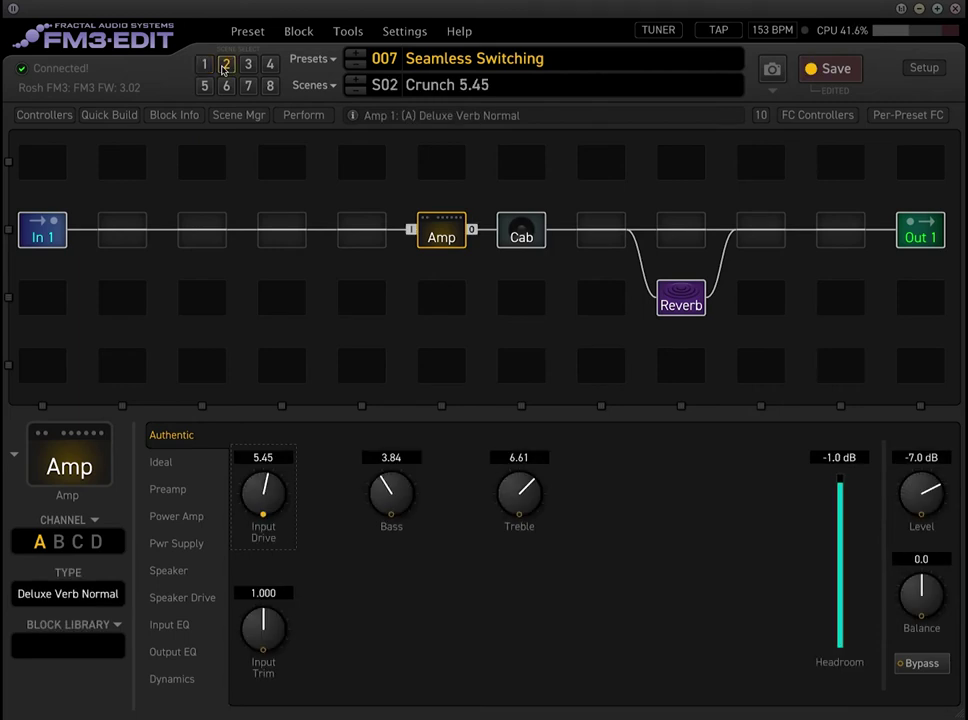
{"action": "left_click", "coordinate": [249, 65]}
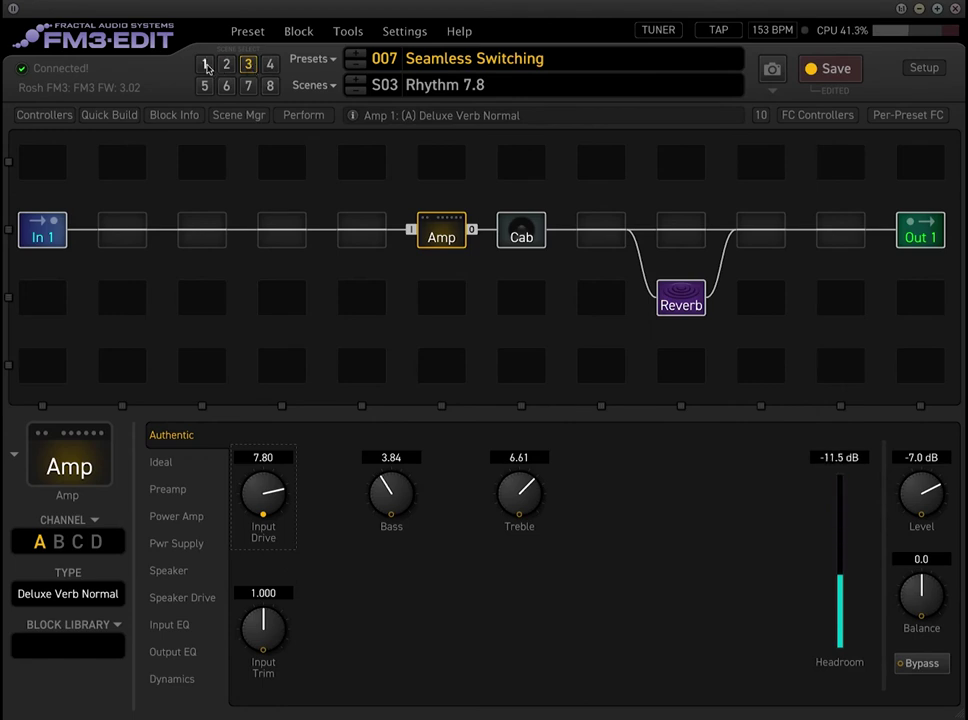
{"action": "left_click", "coordinate": [818, 116]}
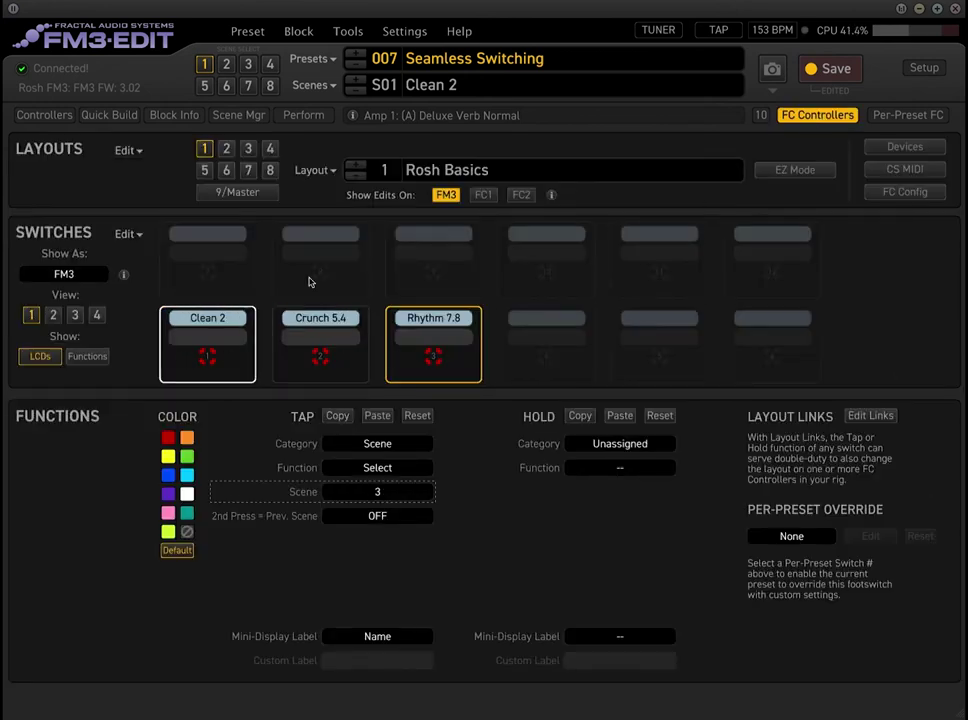
{"action": "left_click", "coordinate": [818, 116]}
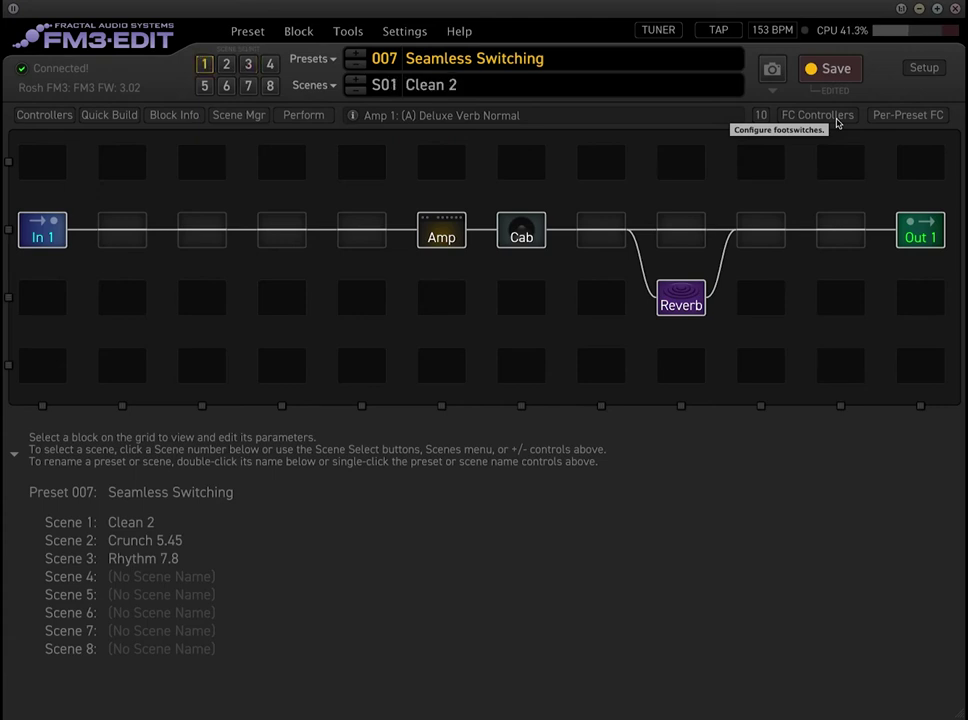
Step: View the modifier settings for the Amp block's Level without assigning a source, and inspect the values of Scene Controllers 1 and 2
{"action": "left_click", "coordinate": [441, 237]}
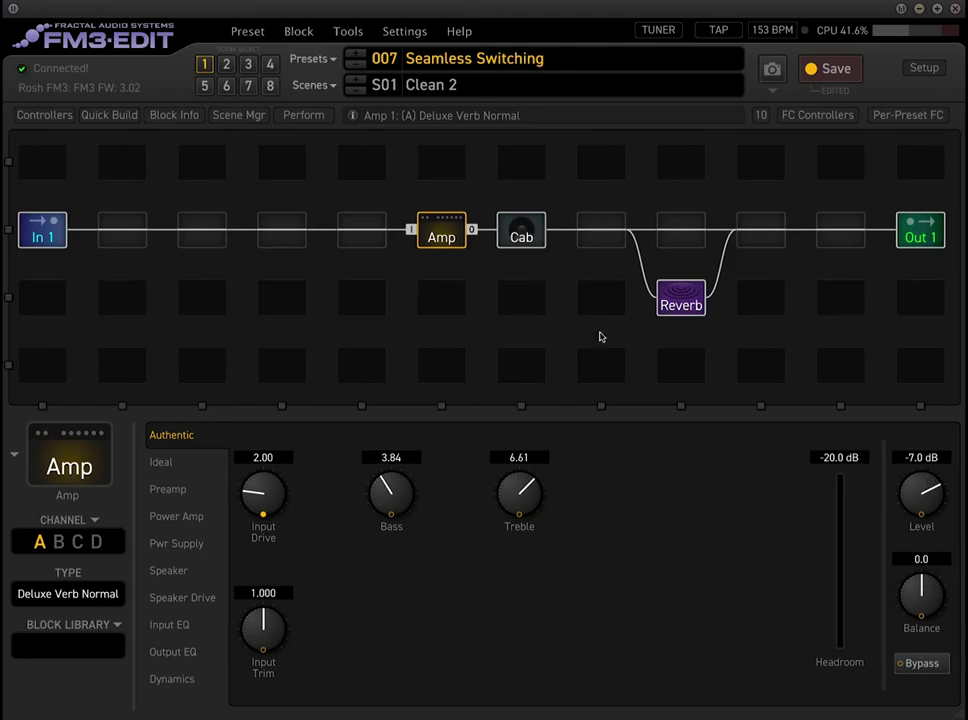
{"action": "right_click", "coordinate": [930, 498]}
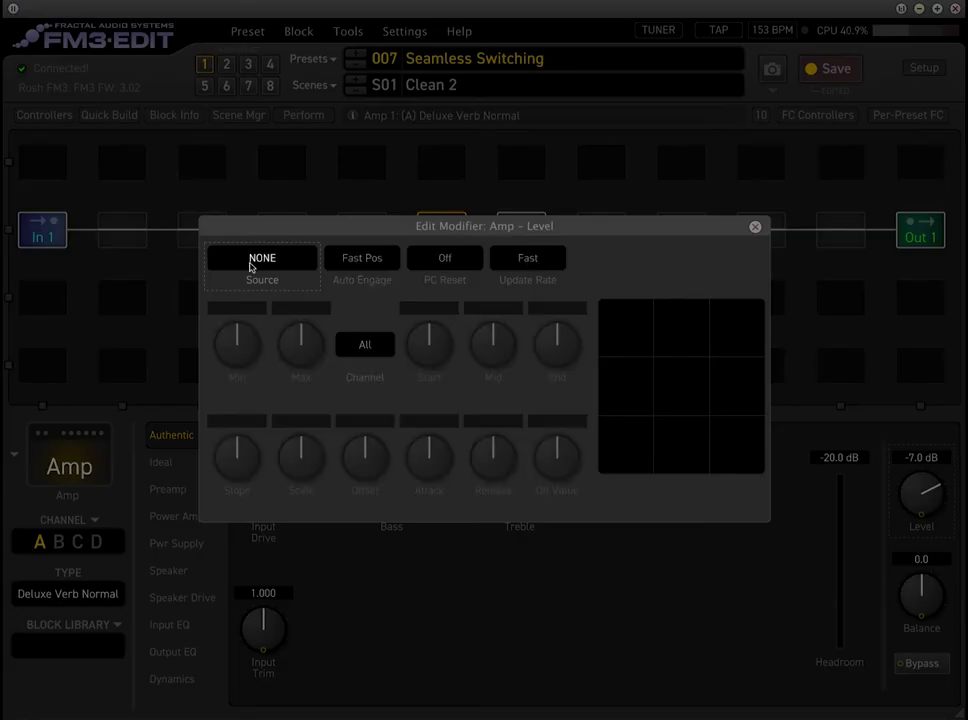
{"action": "left_click", "coordinate": [755, 227]}
{"action": "left_click", "coordinate": [44, 115]}
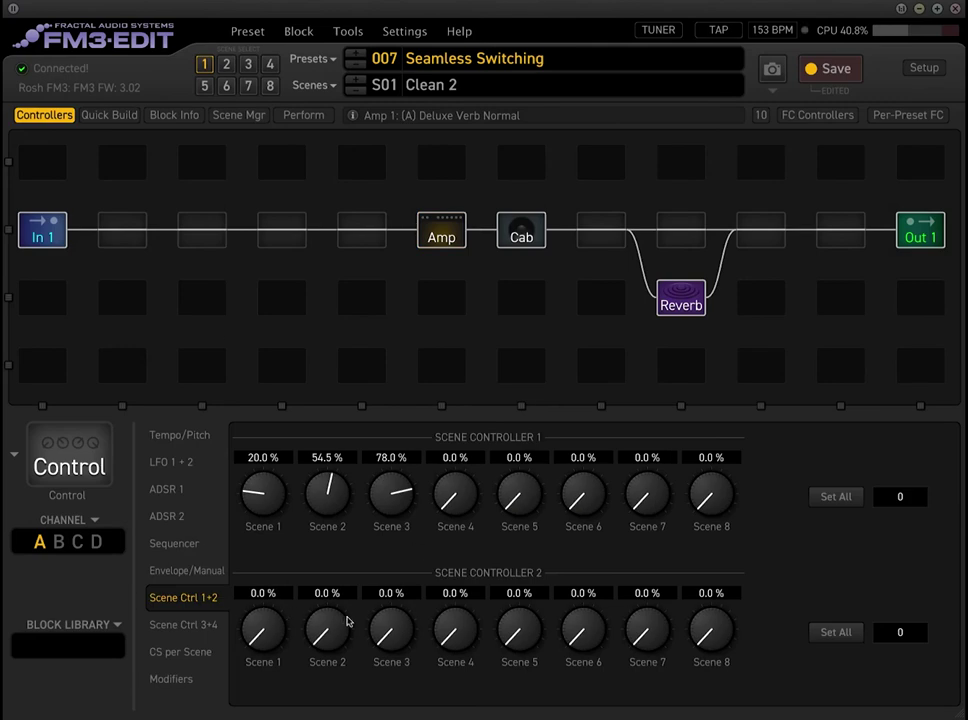
{"action": "left_click", "coordinate": [29, 115]}
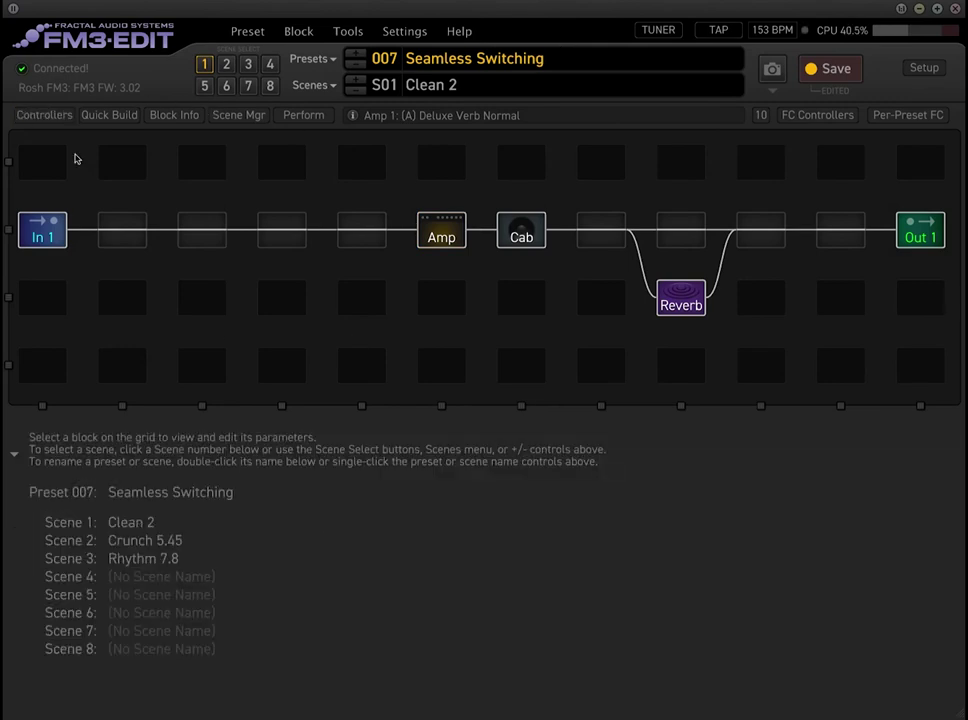
Step: Reopen the Amp block and view its Ideal set of parameters
{"action": "left_click", "coordinate": [441, 235]}
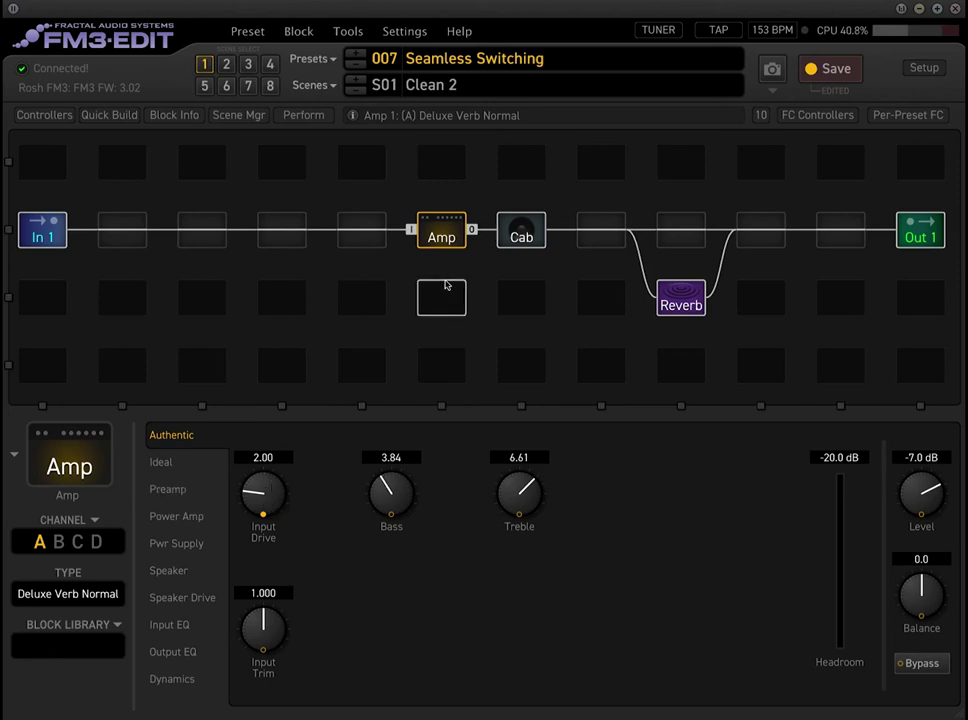
{"action": "left_click", "coordinate": [370, 236]}
{"action": "key", "text": "Delete"}
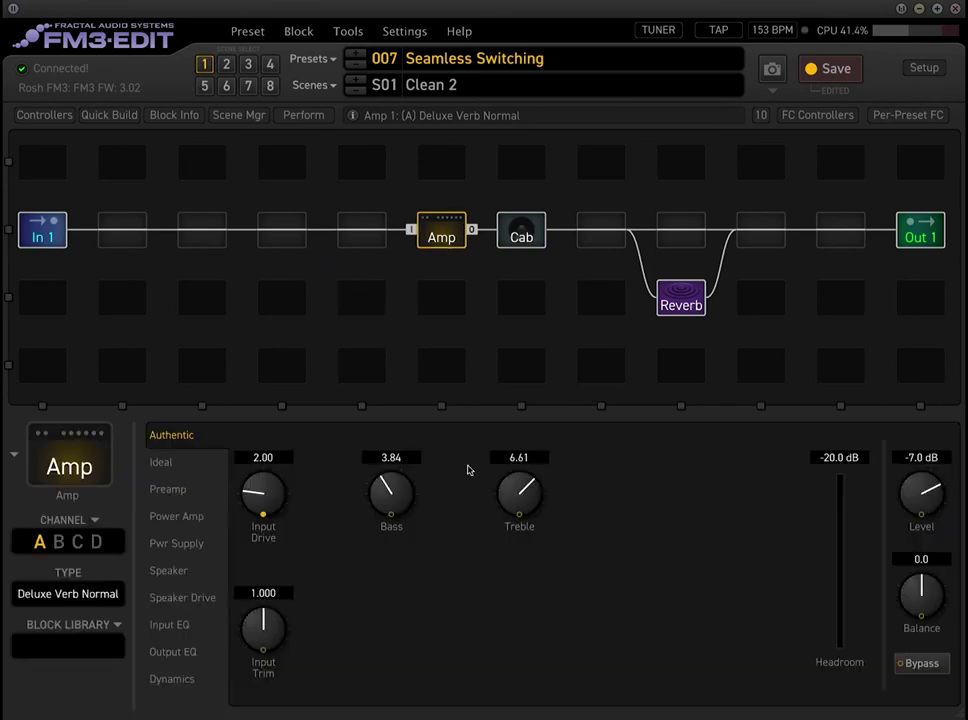
{"action": "left_click", "coordinate": [177, 469]}
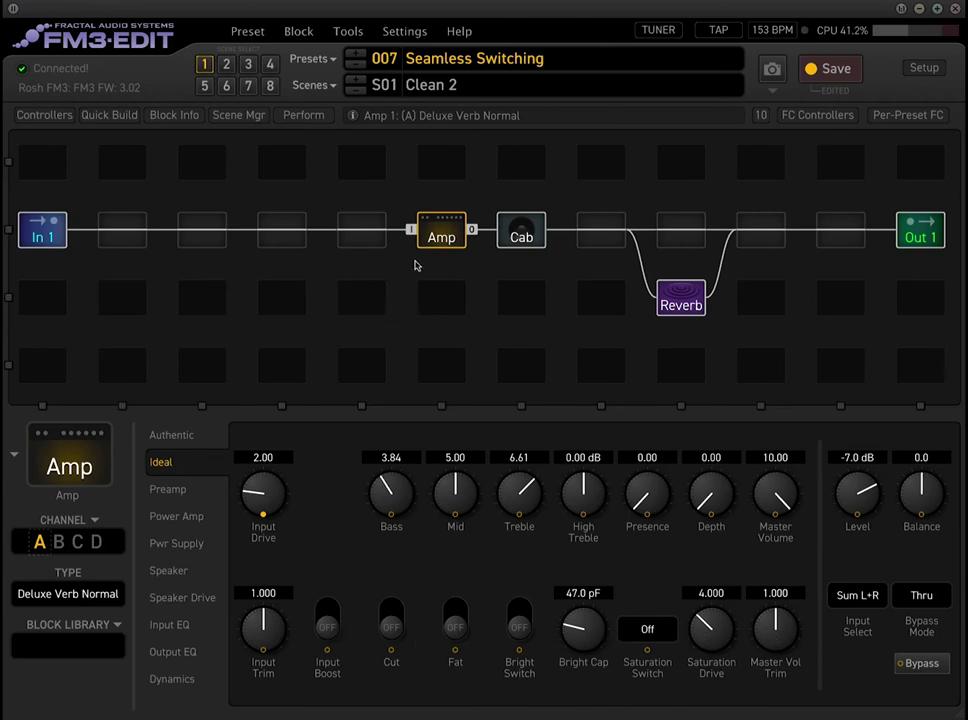
Step: Remove the modifier source from the Amp's Input Drive and set Input Drive to about 2.15
{"action": "left_click", "coordinate": [171, 435]}
{"action": "right_click", "coordinate": [266, 489]}
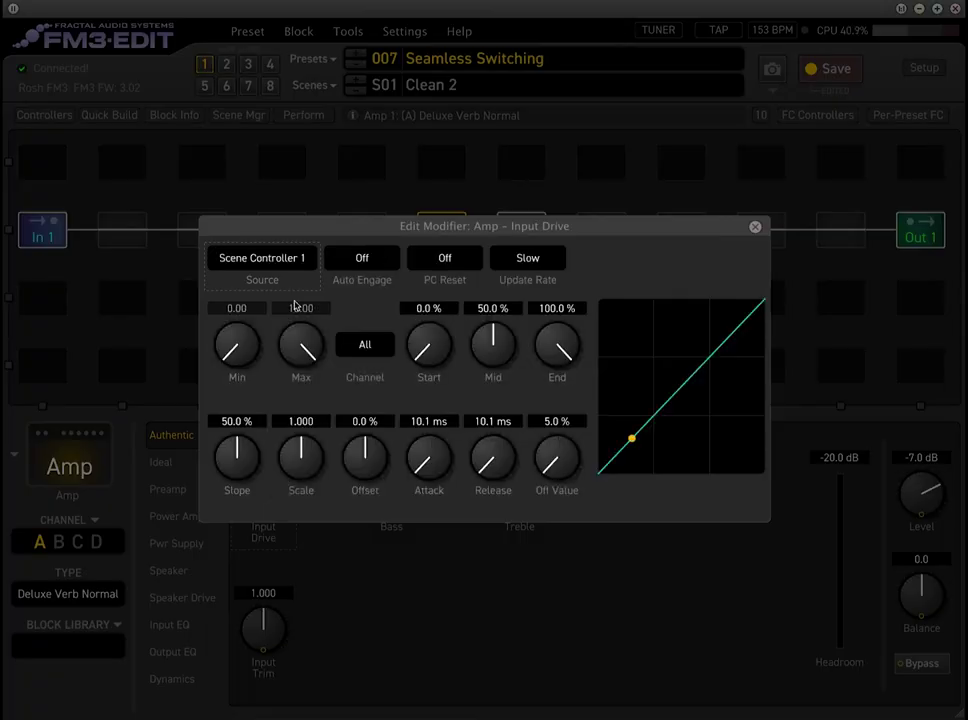
{"action": "left_click", "coordinate": [264, 257]}
{"action": "left_click", "coordinate": [100, 141]}
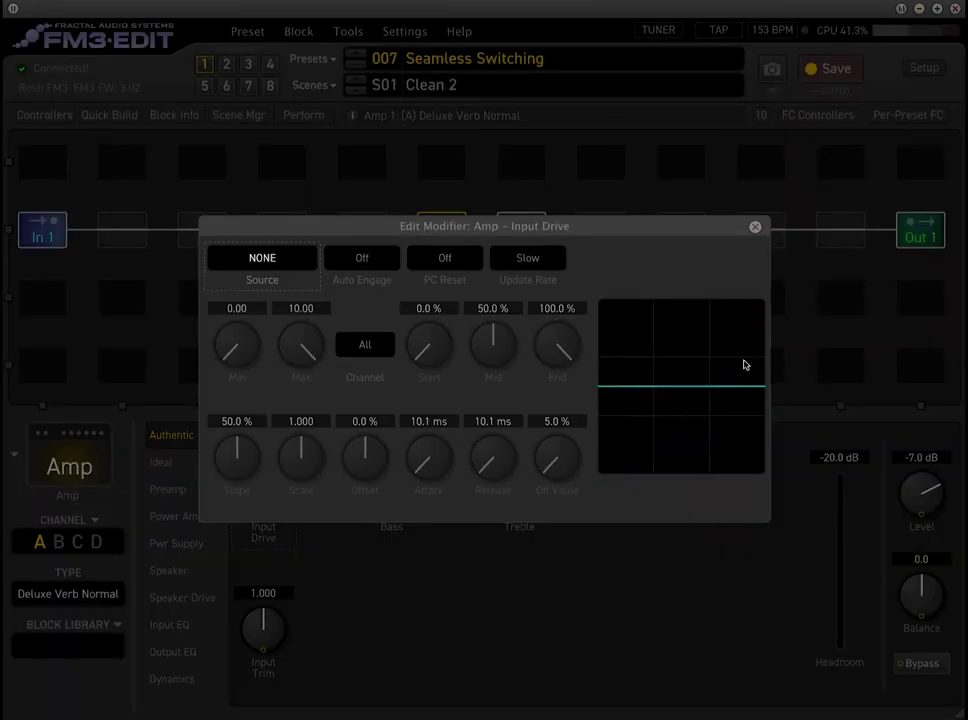
{"action": "left_click", "coordinate": [754, 225]}
{"action": "left_click_drag", "start_coordinate": [295, 505], "coordinate": [271, 572]}
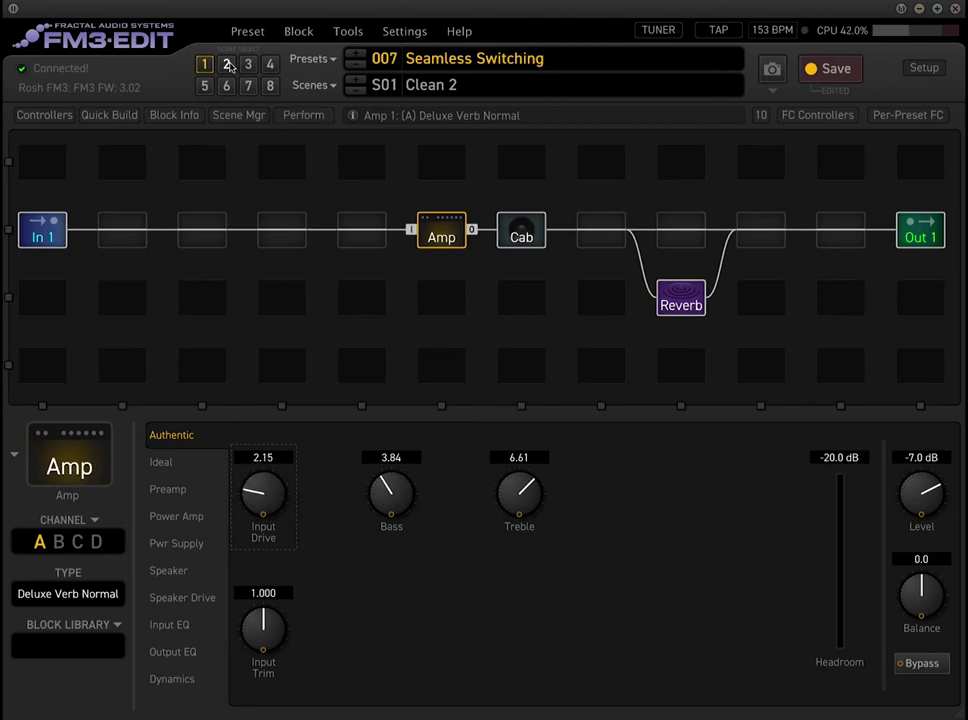
Step: Examine the Amp's Input Boost switch along with its available Boost Type and Boost Level settings
{"action": "left_click", "coordinate": [185, 461]}
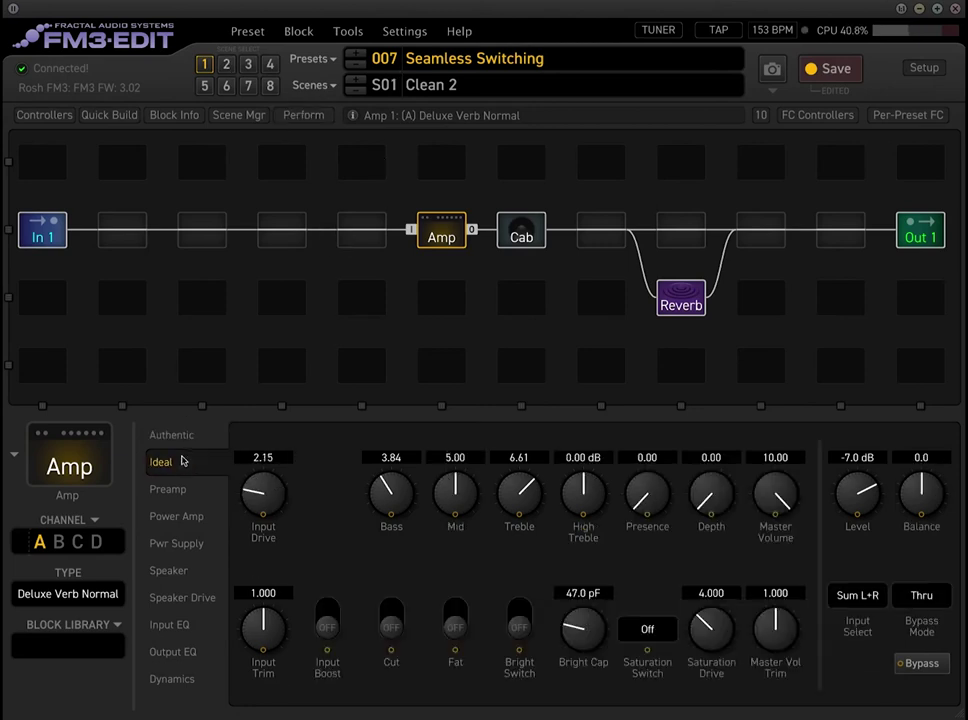
{"action": "left_click", "coordinate": [332, 628]}
{"action": "left_click", "coordinate": [169, 490]}
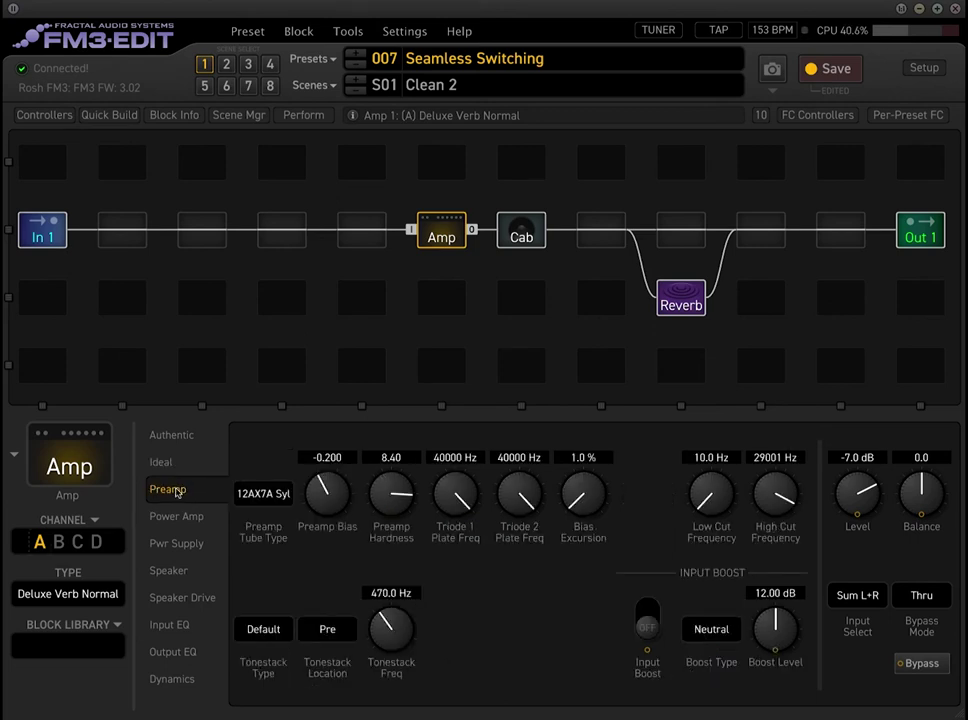
{"action": "left_click", "coordinate": [730, 632]}
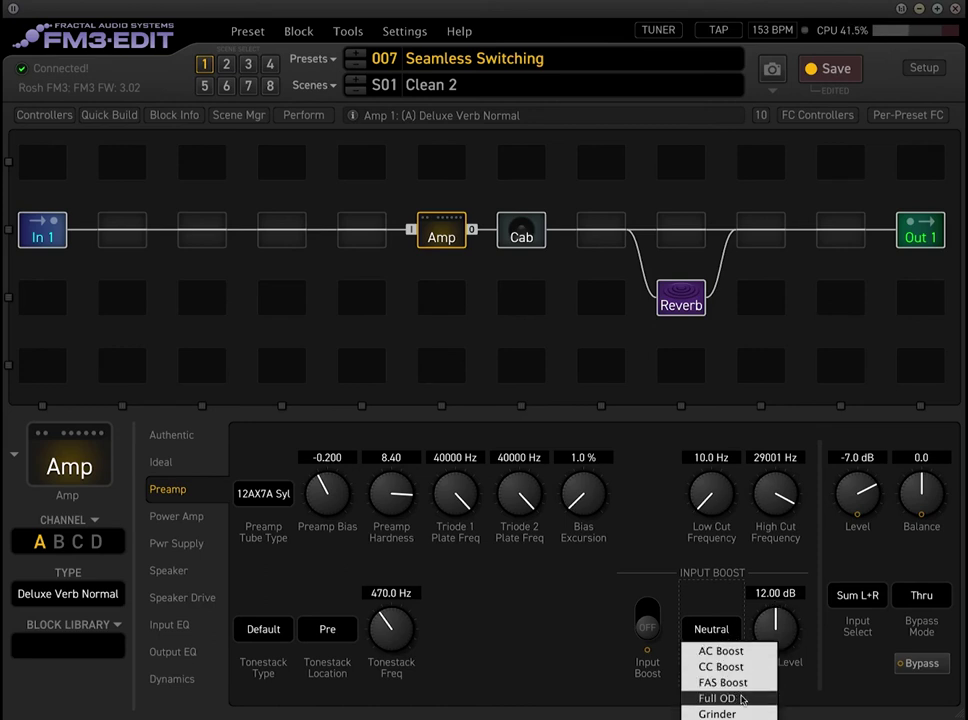
{"action": "left_click", "coordinate": [782, 644]}
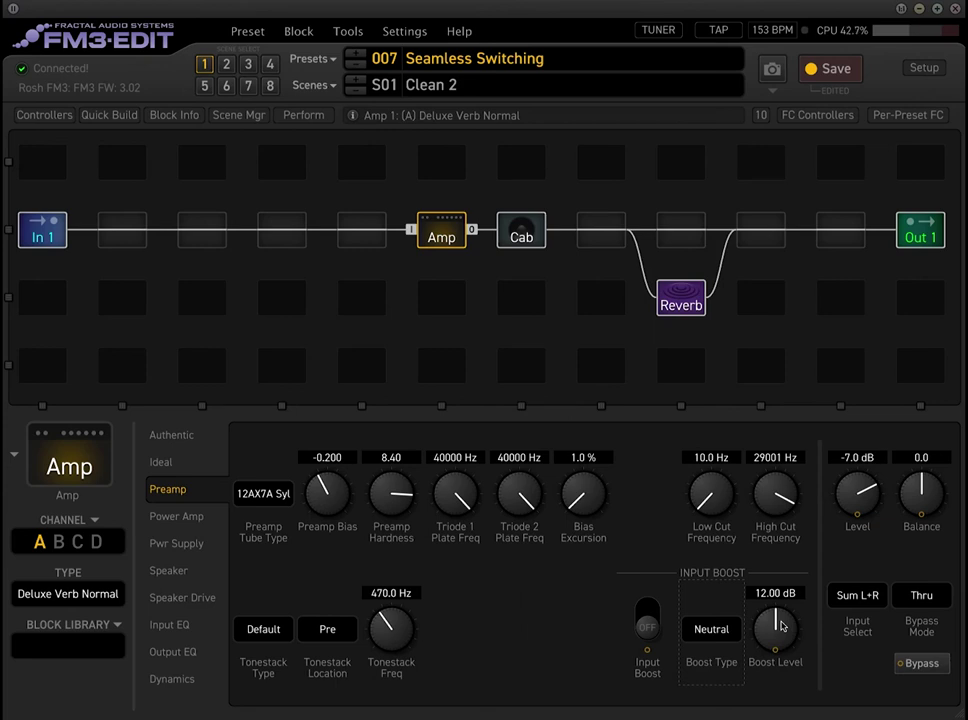
{"action": "left_click", "coordinate": [174, 437]}
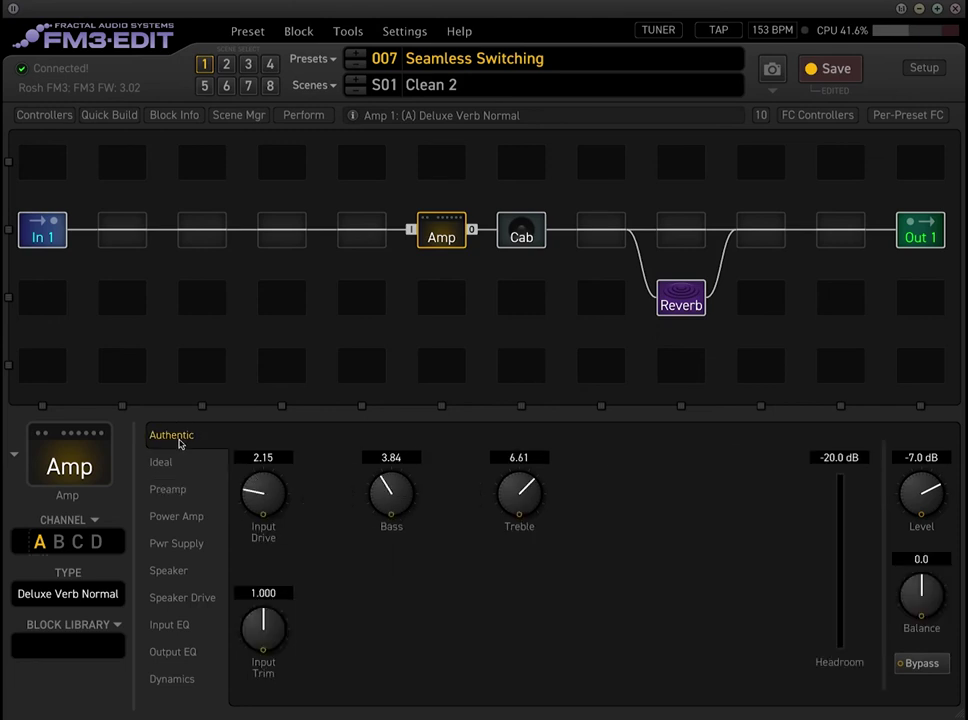
Step: Toggle the Amp's Input Boost on and off to compare its effect
{"action": "left_click", "coordinate": [167, 461]}
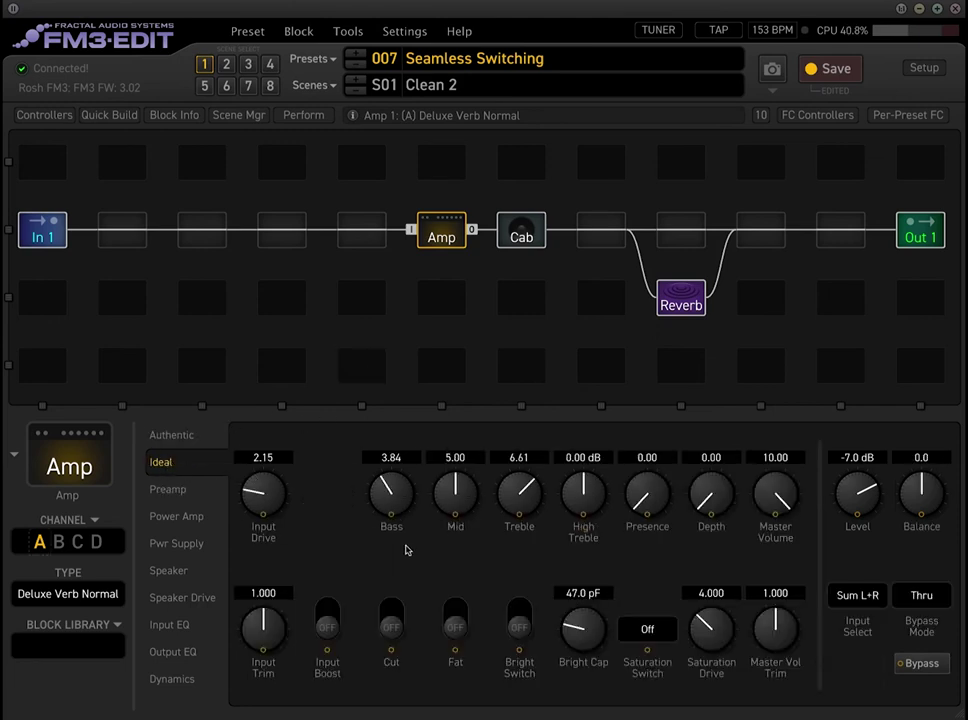
{"action": "left_click", "coordinate": [331, 629]}
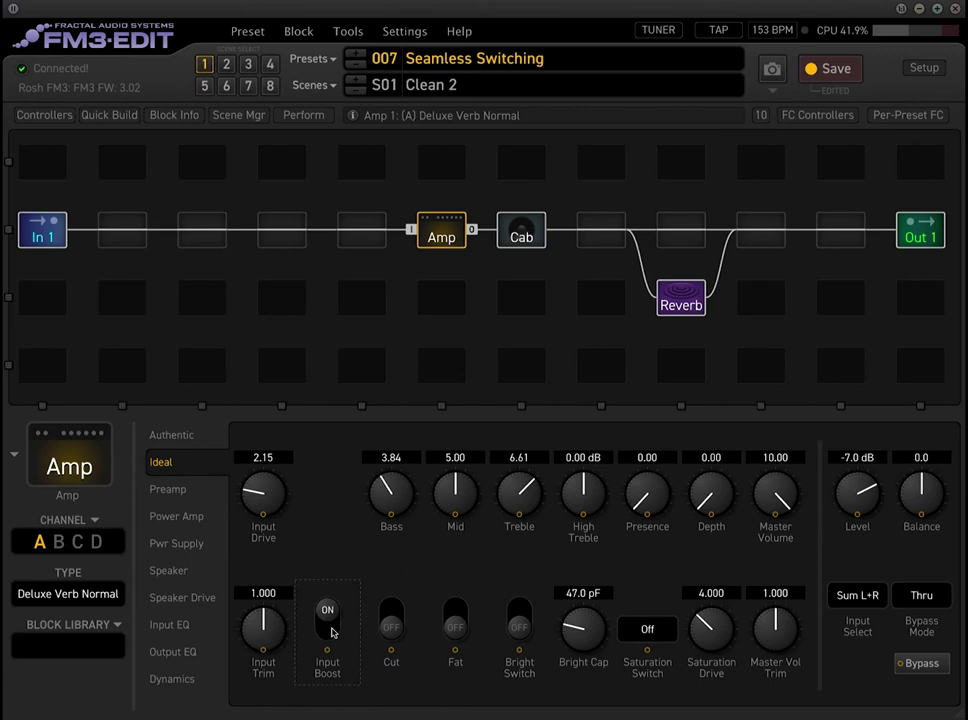
{"action": "left_click", "coordinate": [188, 440]}
{"action": "left_click", "coordinate": [158, 461]}
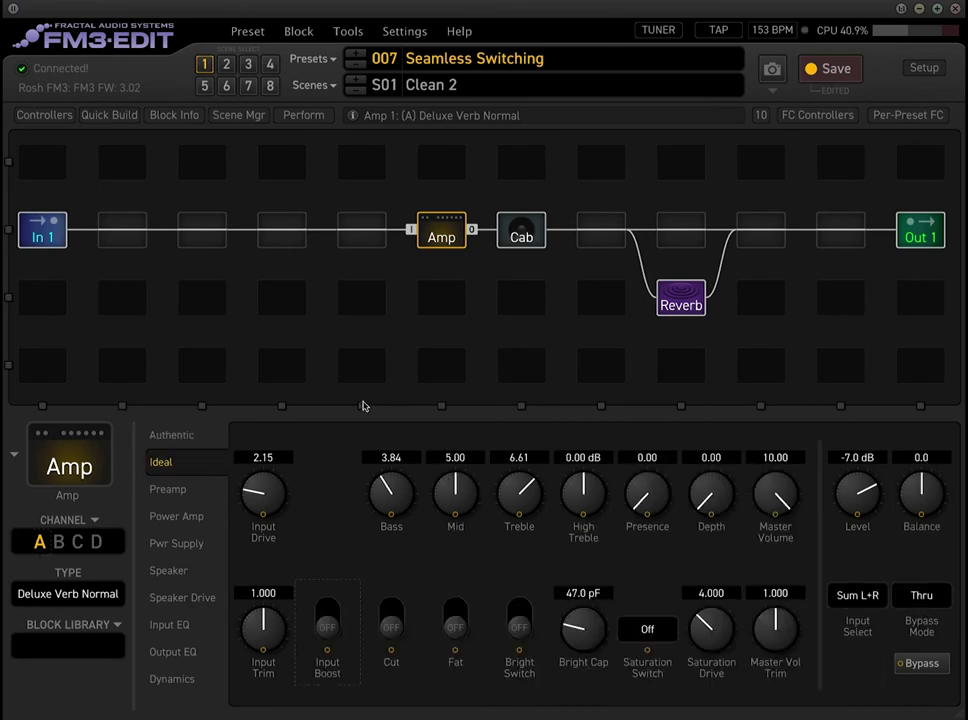
{"action": "left_click", "coordinate": [335, 608]}
Step: Assign Scene Controller 1 as the modifier source for the Amp's Input Boost
{"action": "right_click", "coordinate": [318, 637]}
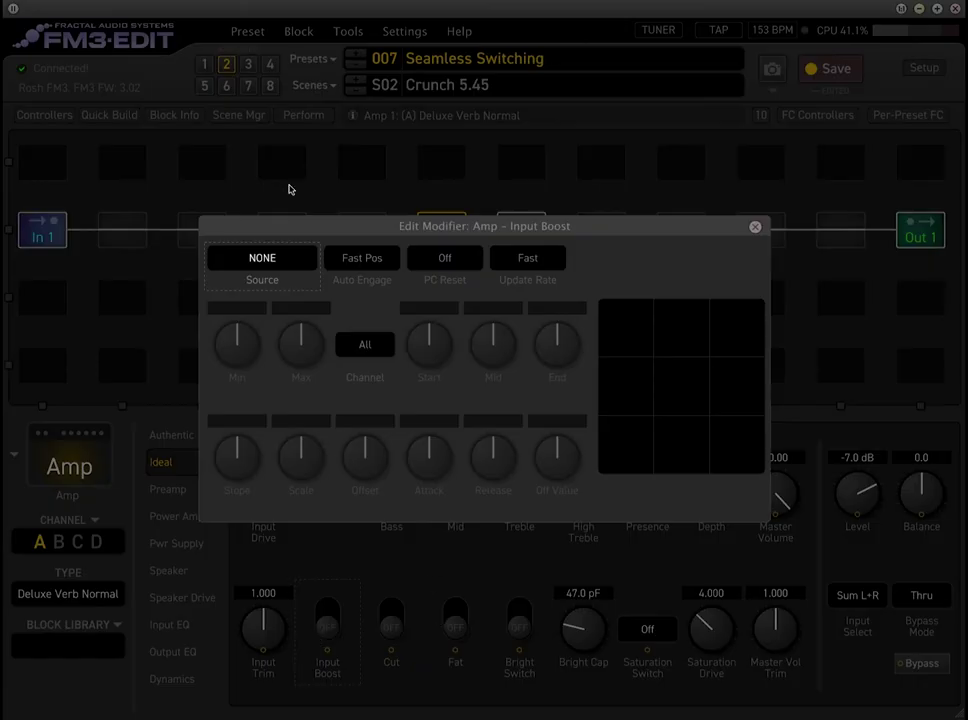
{"action": "left_click", "coordinate": [283, 248]}
{"action": "left_click", "coordinate": [287, 216]}
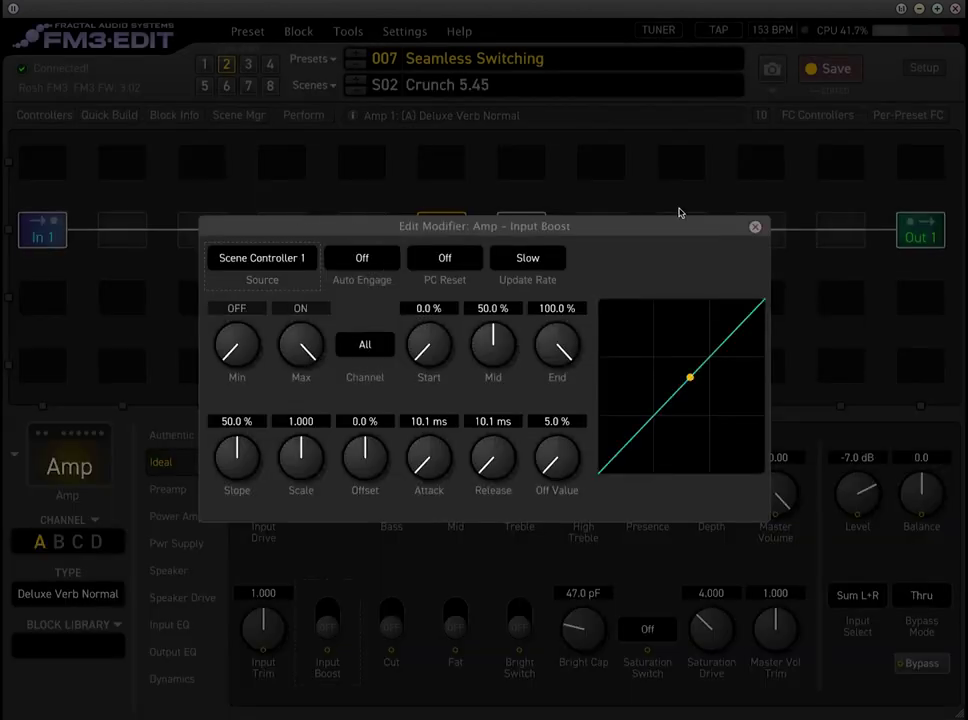
{"action": "left_click", "coordinate": [755, 226]}
Step: Reset Scene Controller 1 to 0 for all scenes, and set its Scene 2 value to 100%
{"action": "left_click", "coordinate": [44, 115]}
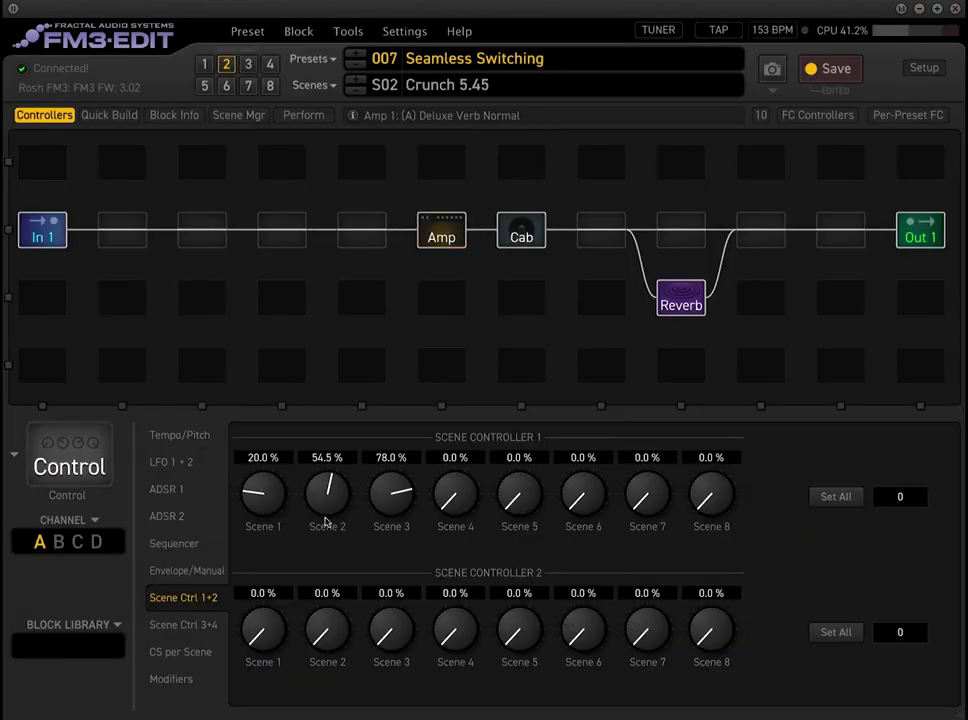
{"action": "left_click", "coordinate": [837, 497]}
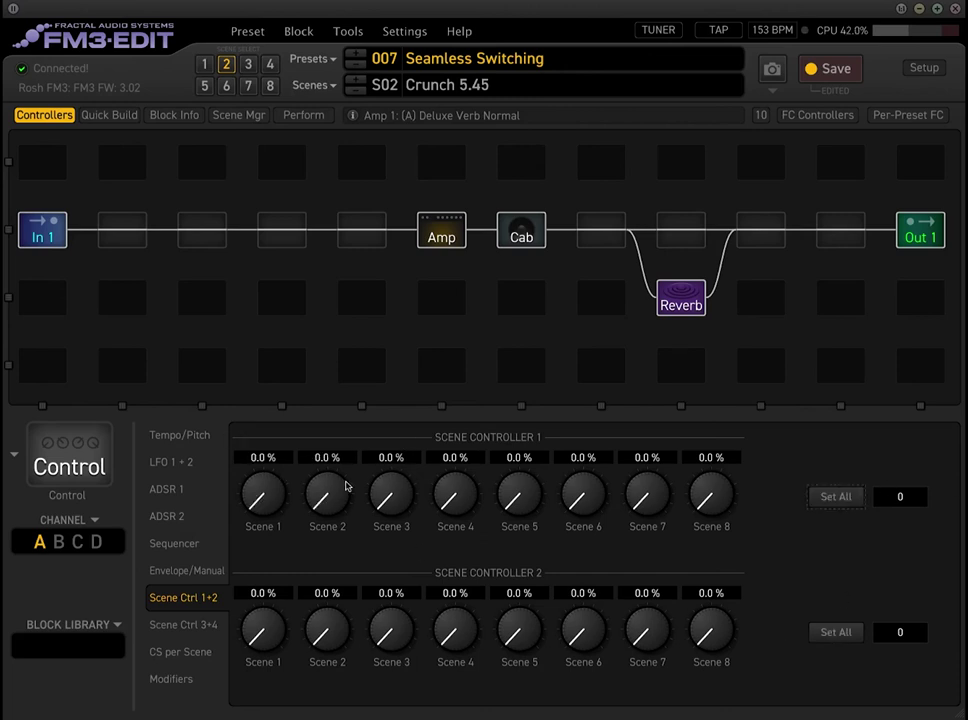
{"action": "left_click_drag", "start_coordinate": [336, 515], "coordinate": [336, 410]}
Step: Check the Amp's Input Boost state in scenes 1 and 2, viewing its Authentic and Ideal parameters
{"action": "left_click", "coordinate": [432, 224]}
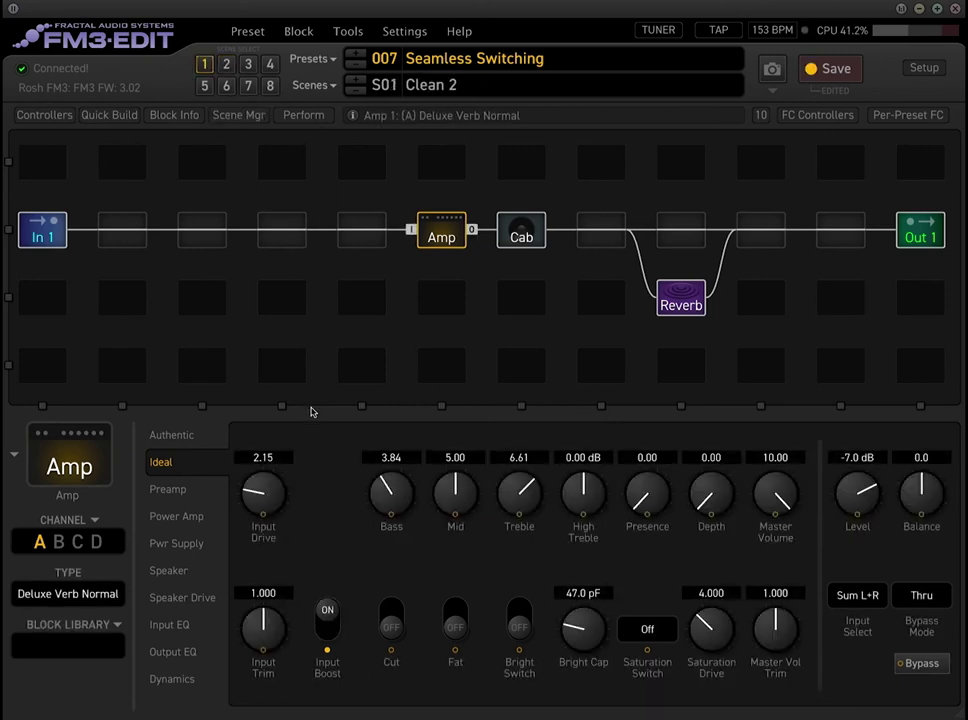
{"action": "left_click", "coordinate": [163, 435]}
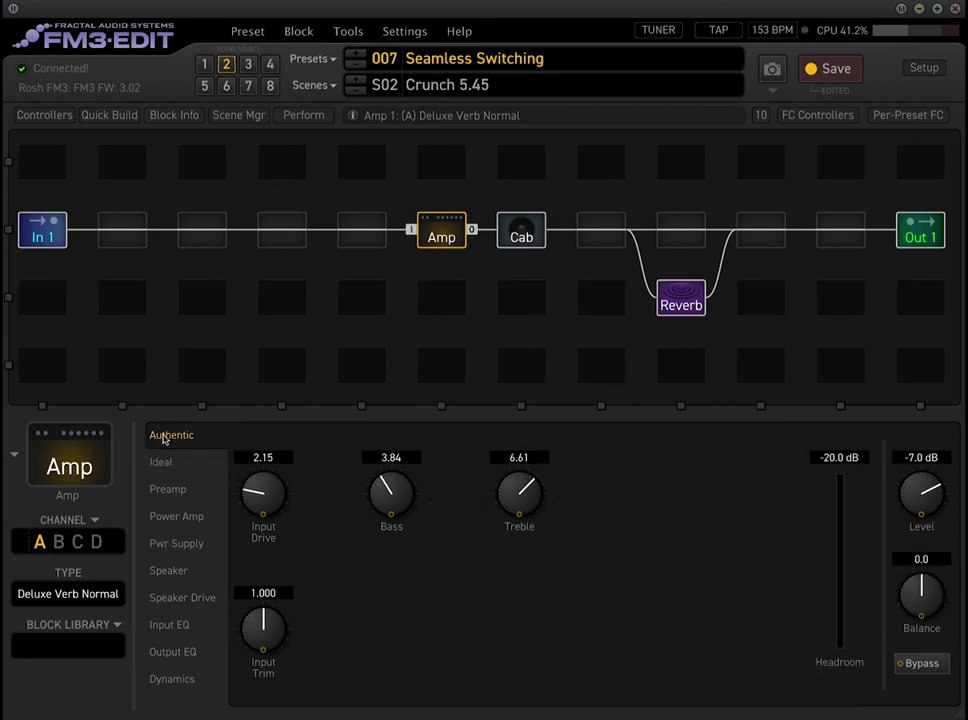
{"action": "left_click", "coordinate": [170, 462]}
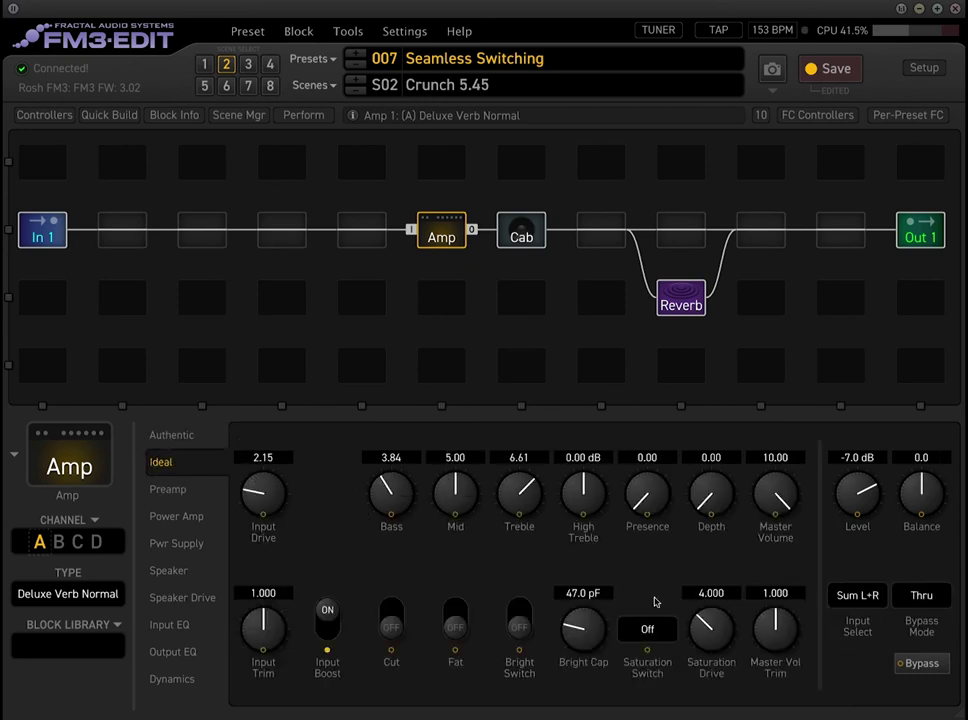
Step: Lower the Amp's Boost Level to about 7.7 dB and rename scene 2 as Crunch 7.7
{"action": "left_click", "coordinate": [172, 490]}
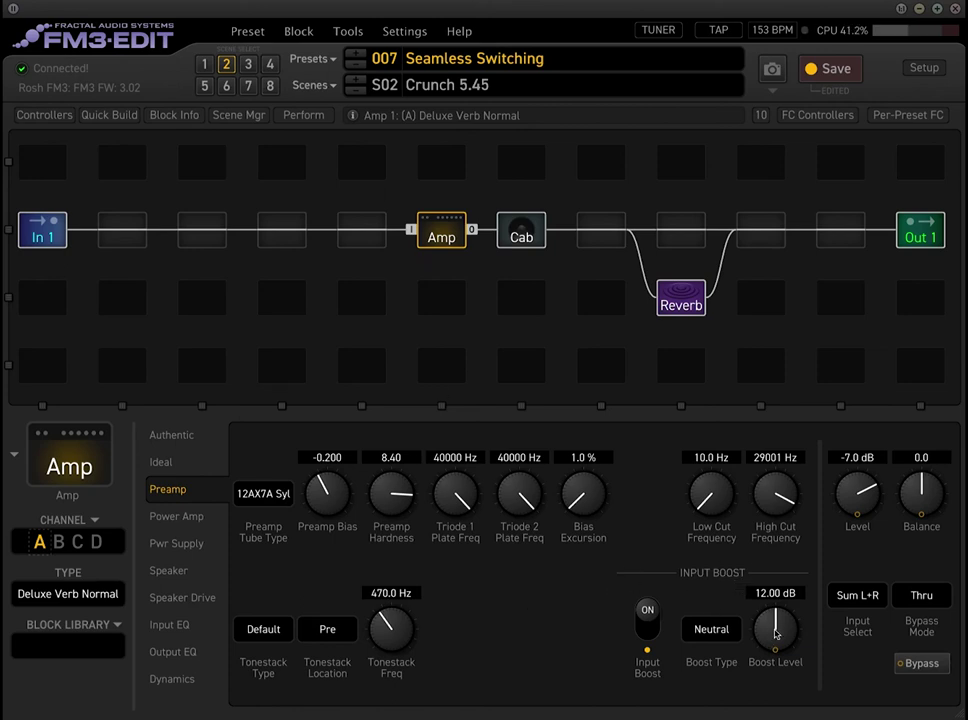
{"action": "left_click_drag", "start_coordinate": [795, 626], "coordinate": [778, 692]}
{"action": "left_click", "coordinate": [524, 86]}
{"action": "key", "text": "BackSpace"}
{"action": "key", "text": "BackSpace"}
{"action": "key", "text": "BackSpace"}
{"action": "key", "text": "BackSpace"}
{"action": "type", "text": "7.7"}
{"action": "key", "text": "Return"}
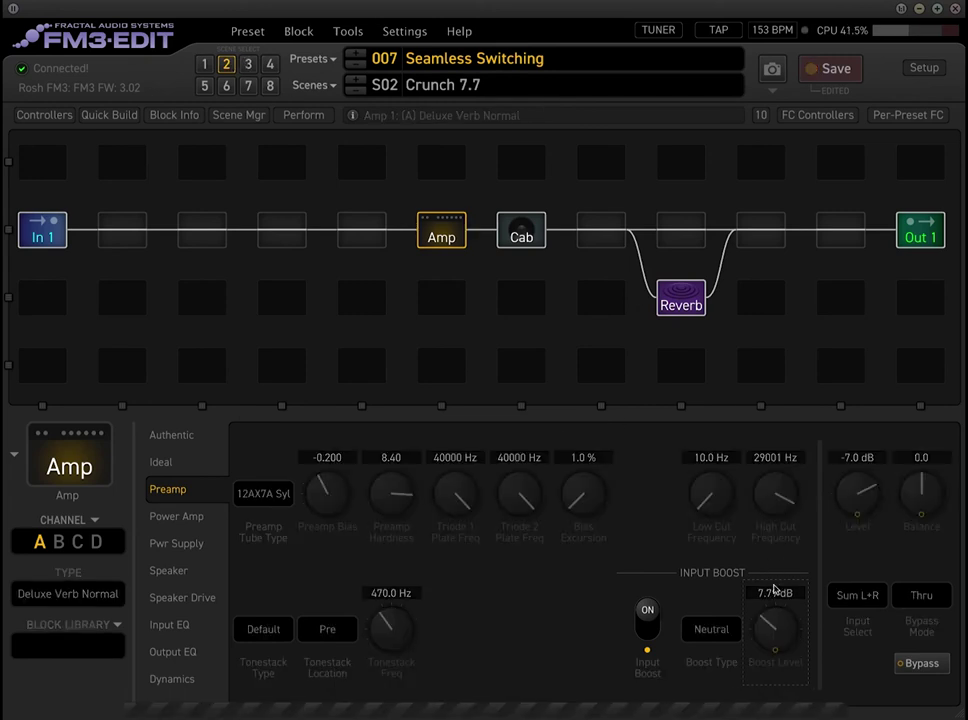
Step: Raise the Amp's Boost Level to about 17.5 dB and set Scene Controller 1 to 100% for scene 3
{"action": "left_click_drag", "start_coordinate": [770, 622], "coordinate": [764, 451]}
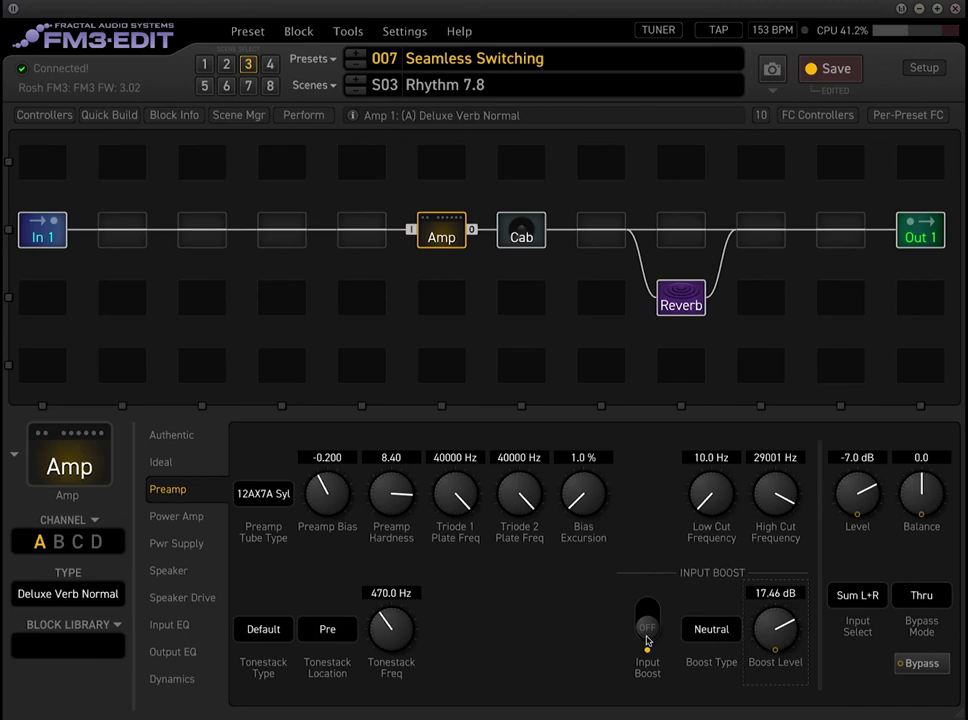
{"action": "scroll", "coordinate": [771, 636], "scroll_direction": "down", "scroll_amount": 1}
{"action": "left_click", "coordinate": [45, 115]}
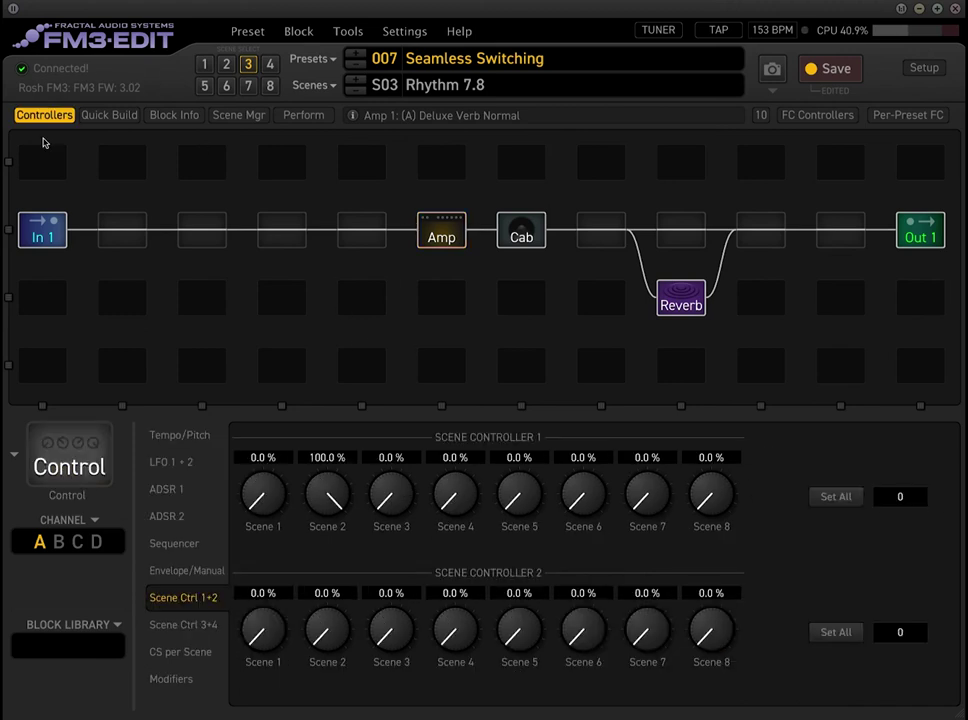
{"action": "left_click_drag", "start_coordinate": [384, 505], "coordinate": [384, 455]}
Step: Fine-tune the Amp's Boost Level to about 17.08 dB and rename scene 3 as Rhythm 17
{"action": "left_click", "coordinate": [462, 90]}
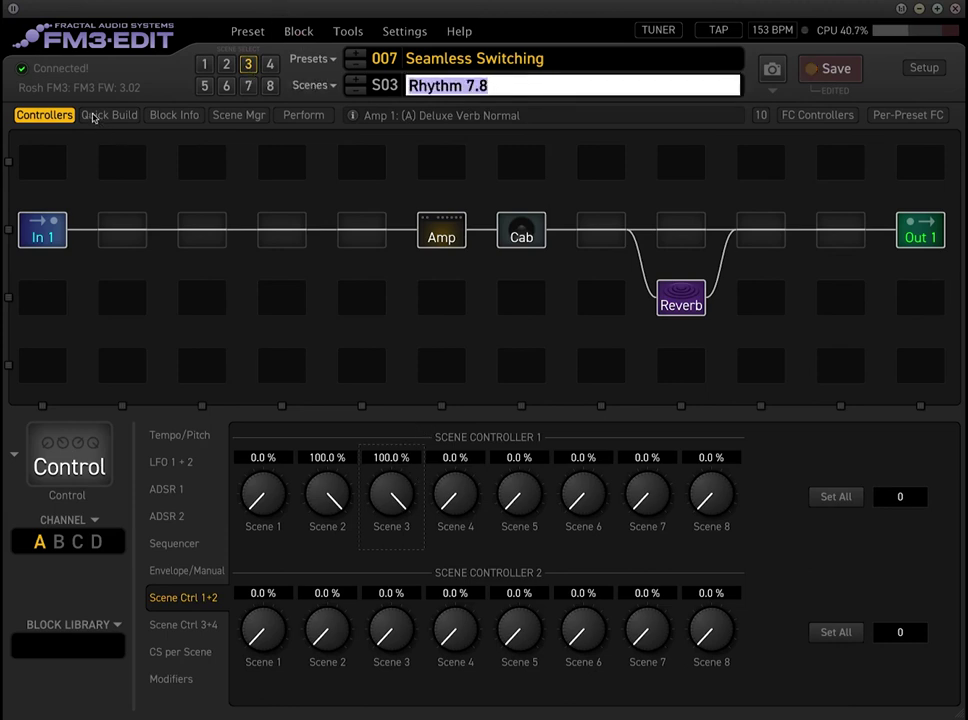
{"action": "left_click", "coordinate": [97, 166]}
{"action": "left_click", "coordinate": [441, 230]}
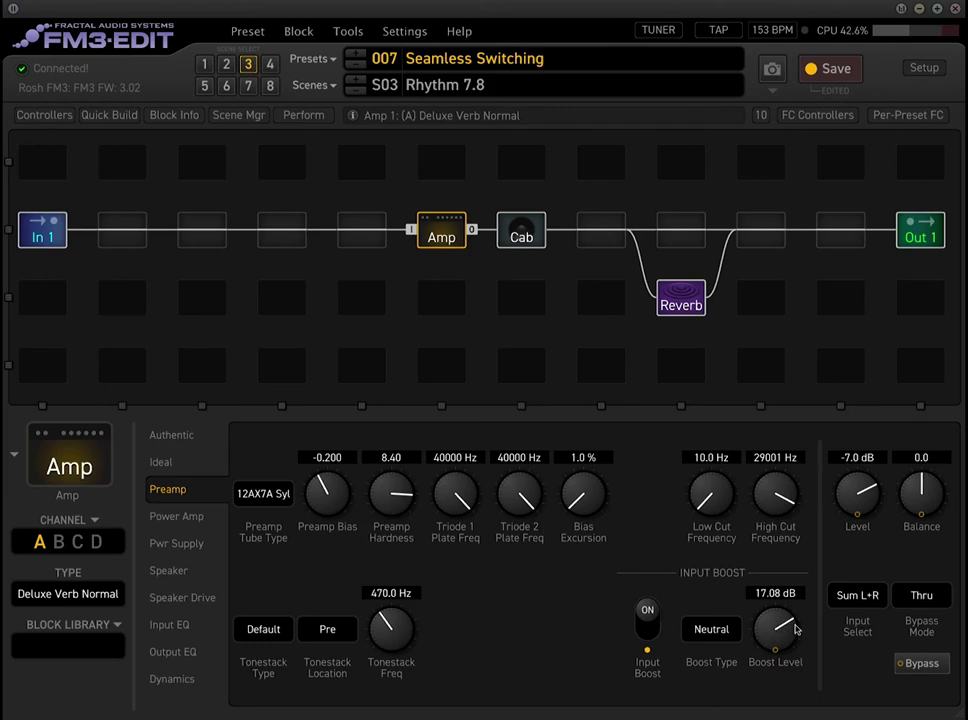
{"action": "double_click", "coordinate": [536, 86]}
{"action": "left_click", "coordinate": [540, 86]}
{"action": "key", "text": "BackSpace"}
{"action": "key", "text": "BackSpace"}
{"action": "key", "text": "BackSpace"}
{"action": "type", "text": "17"}
{"action": "key", "text": "Return"}
{"action": "left_click", "coordinate": [248, 65]}
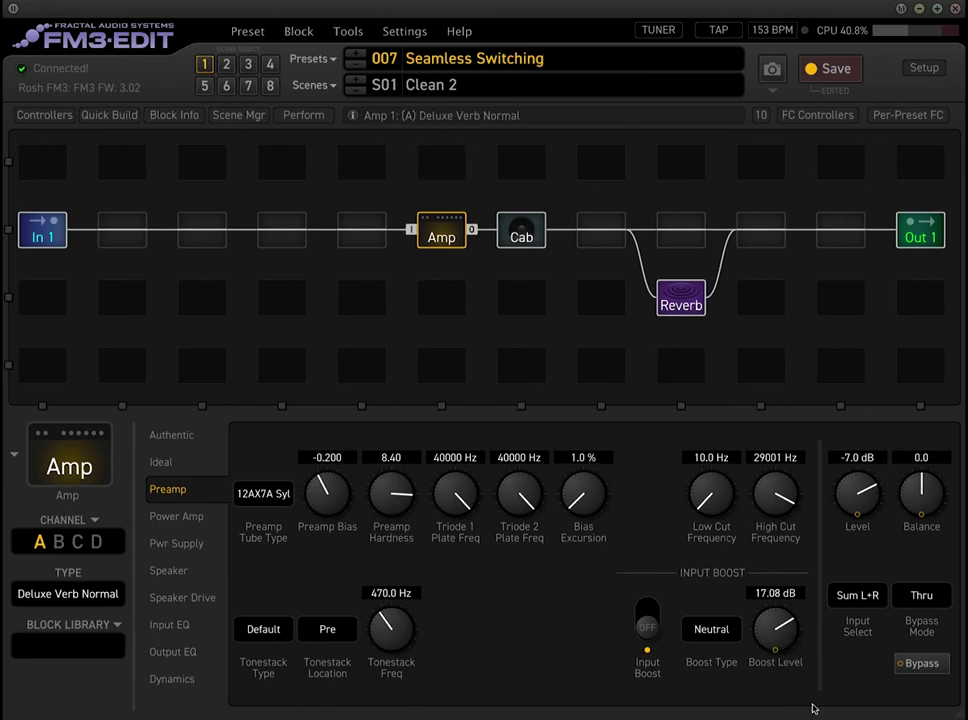
Step: Assign Scene Controller 2 as the modifier source for the Amp's Boost Level
{"action": "right_click", "coordinate": [780, 630]}
{"action": "left_click", "coordinate": [272, 258]}
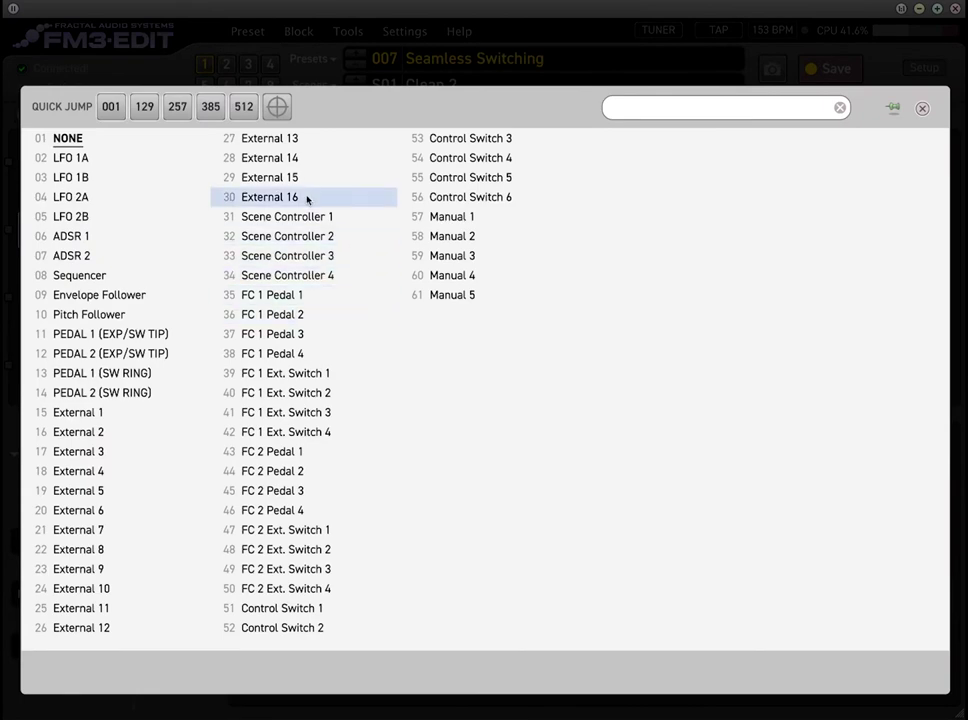
{"action": "left_click", "coordinate": [313, 236]}
{"action": "left_click", "coordinate": [313, 236]}
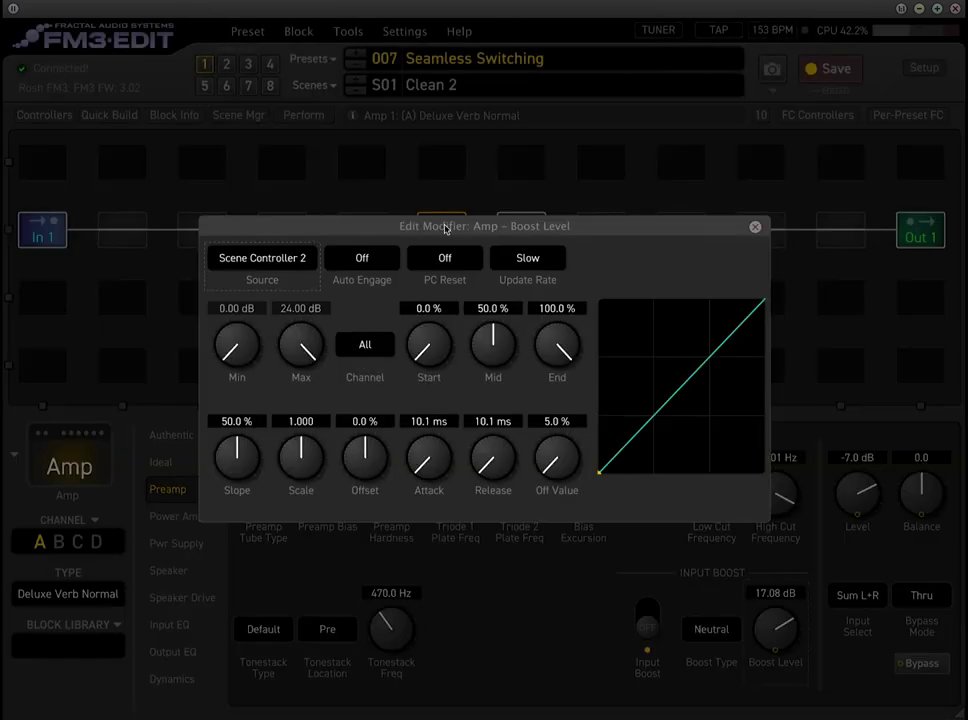
{"action": "left_click", "coordinate": [754, 225]}
Step: Set Scene Controller 2 to about 39.2% for scene 2 and about 71.7% for scene 3
{"action": "left_click", "coordinate": [30, 114]}
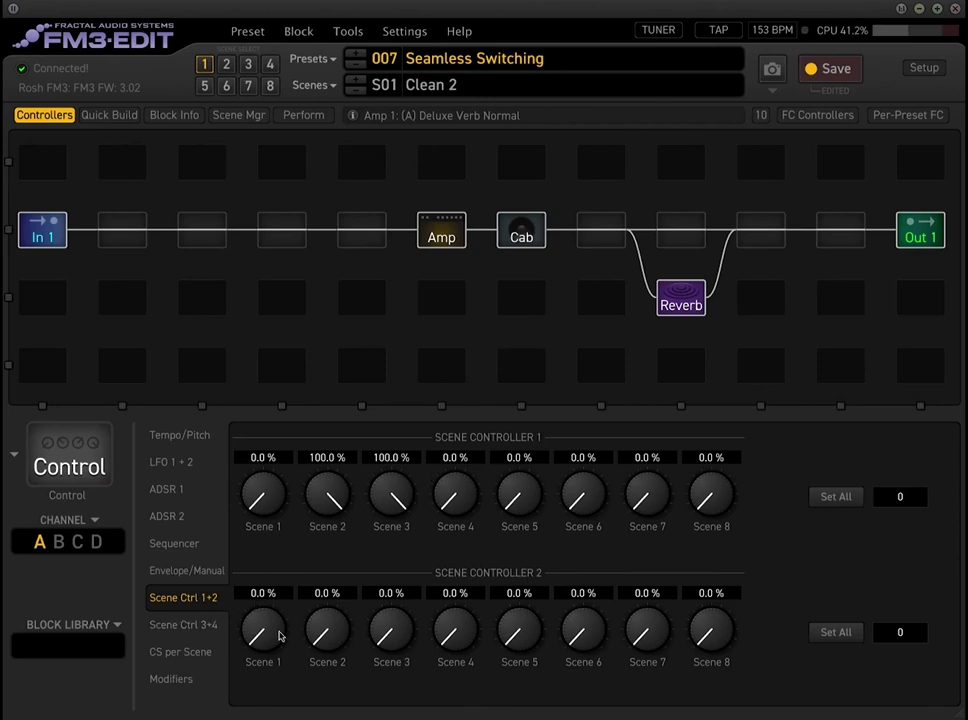
{"action": "left_click_drag", "start_coordinate": [321, 623], "coordinate": [319, 478]}
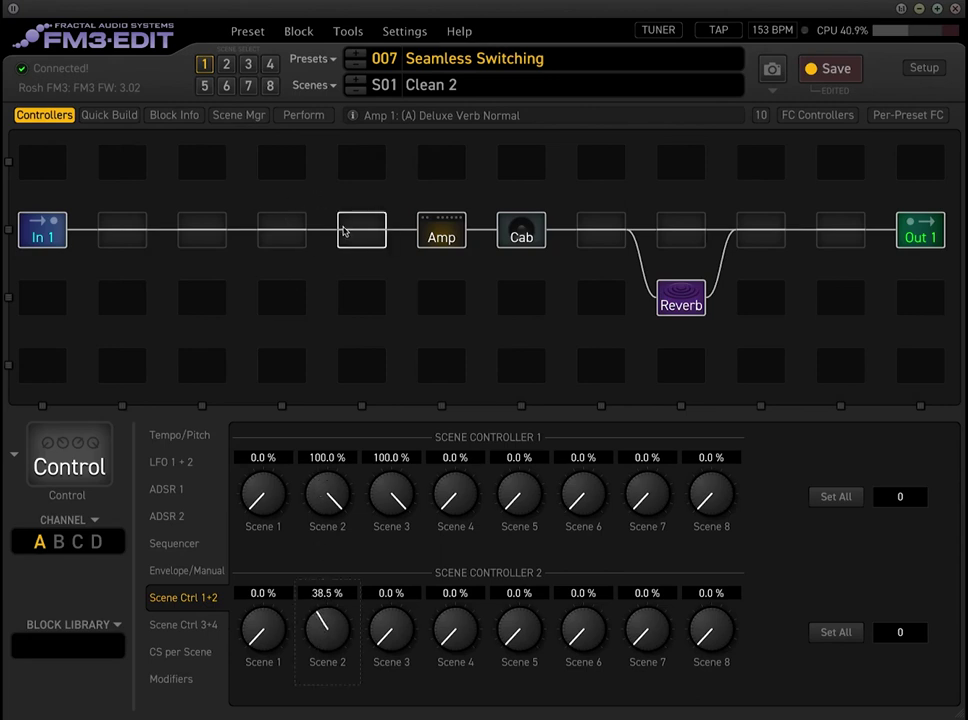
{"action": "left_click_drag", "start_coordinate": [307, 624], "coordinate": [251, 473]}
{"action": "left_click_drag", "start_coordinate": [416, 644], "coordinate": [405, 333]}
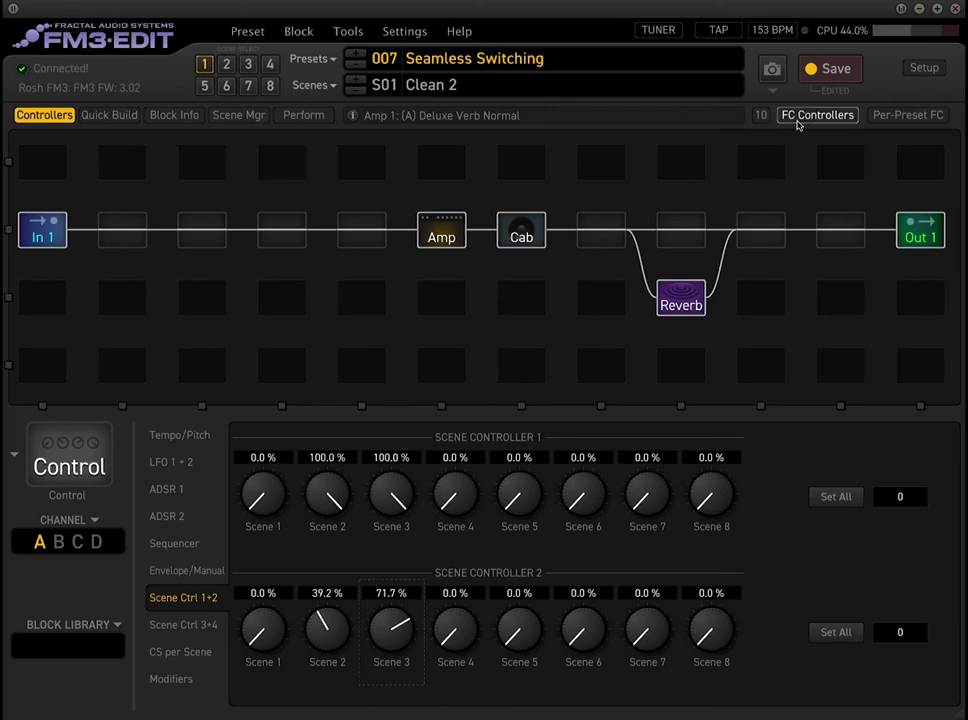
Step: Check the Amp's Boost Level and Input Boost state in scenes 1 and 2
{"action": "left_click", "coordinate": [808, 118]}
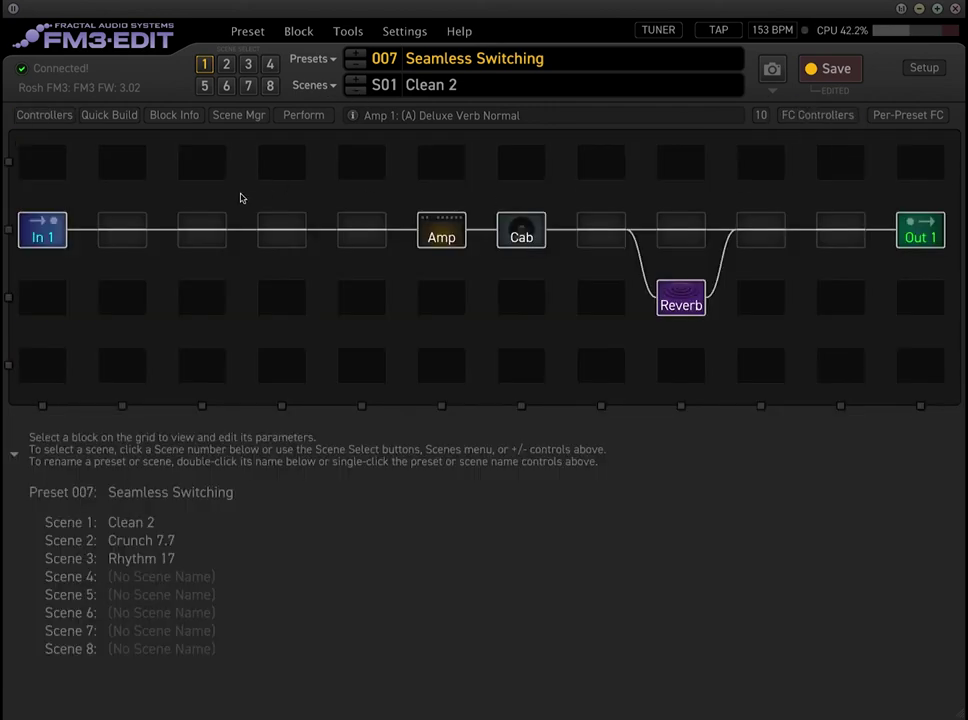
{"action": "left_click", "coordinate": [422, 231]}
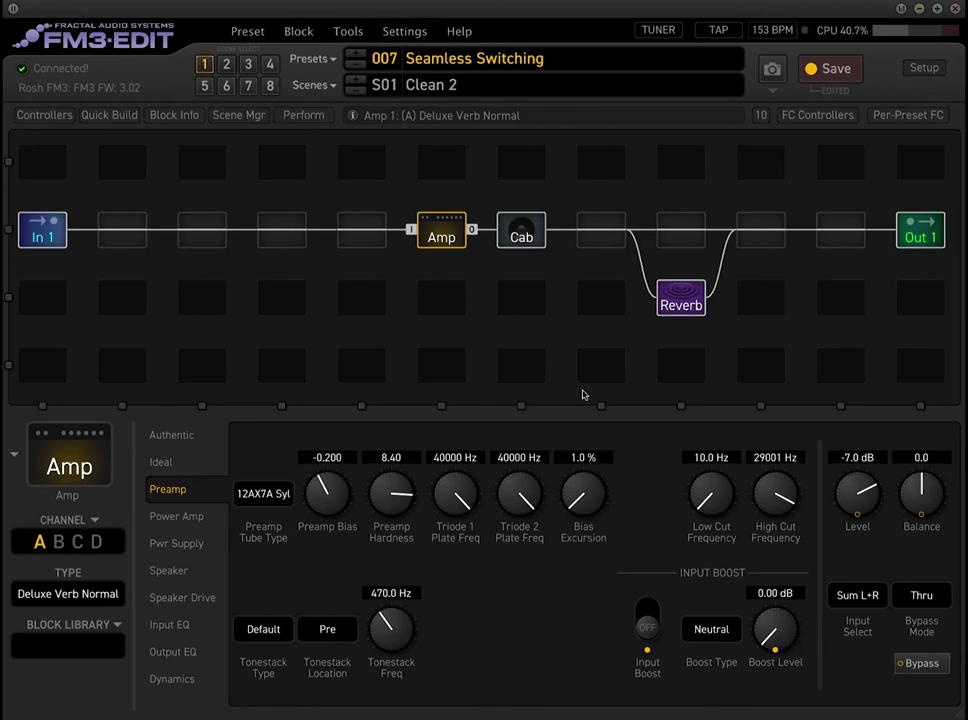
{"action": "left_click", "coordinate": [222, 65]}
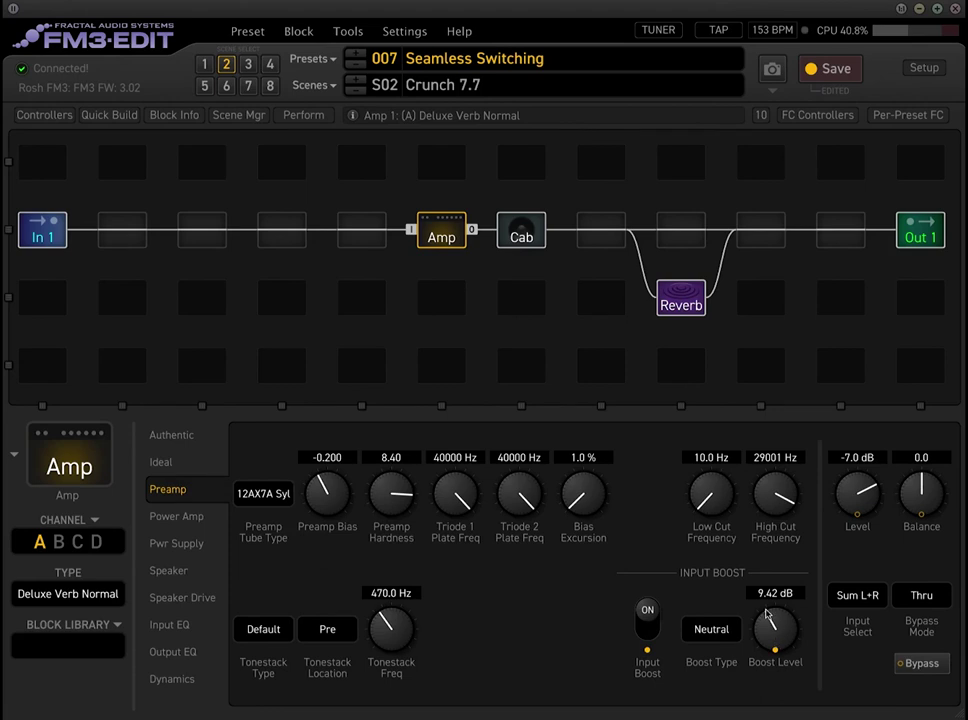
Step: Lower Scene Controller 2 for scene 2 to about 30.9% and recheck the Amp's Boost Level
{"action": "left_click", "coordinate": [44, 114]}
{"action": "left_click_drag", "start_coordinate": [320, 622], "coordinate": [331, 668]}
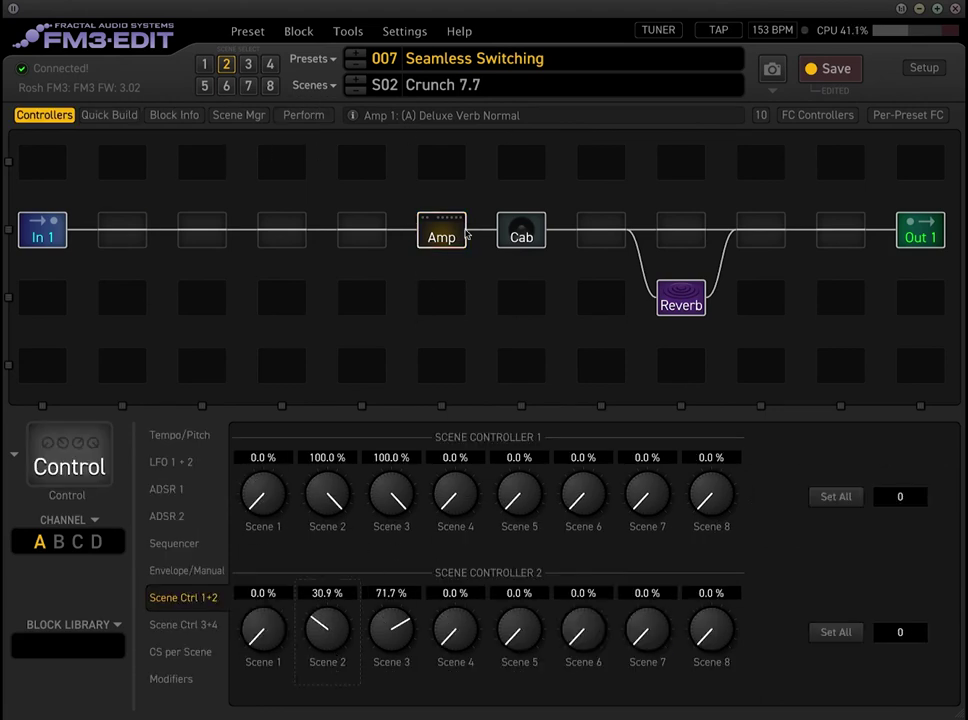
{"action": "left_click", "coordinate": [437, 222]}
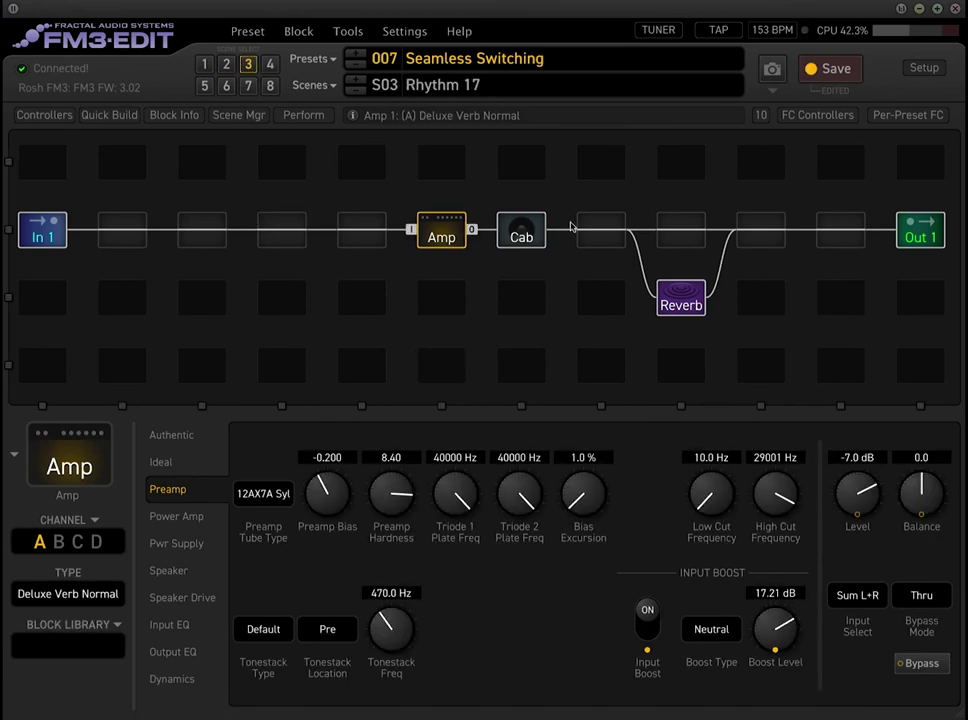
Step: Switch through scenes 1, 2 and 3 to compare the Amp's Input Boost state and Boost Level
{"action": "left_click", "coordinate": [205, 64]}
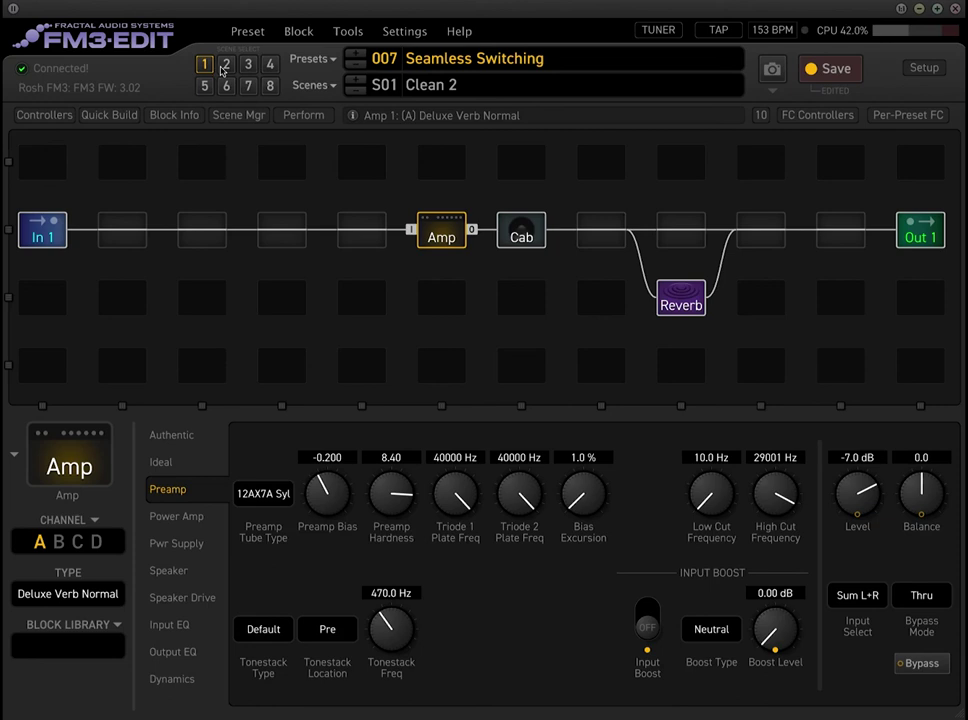
{"action": "left_click", "coordinate": [224, 66]}
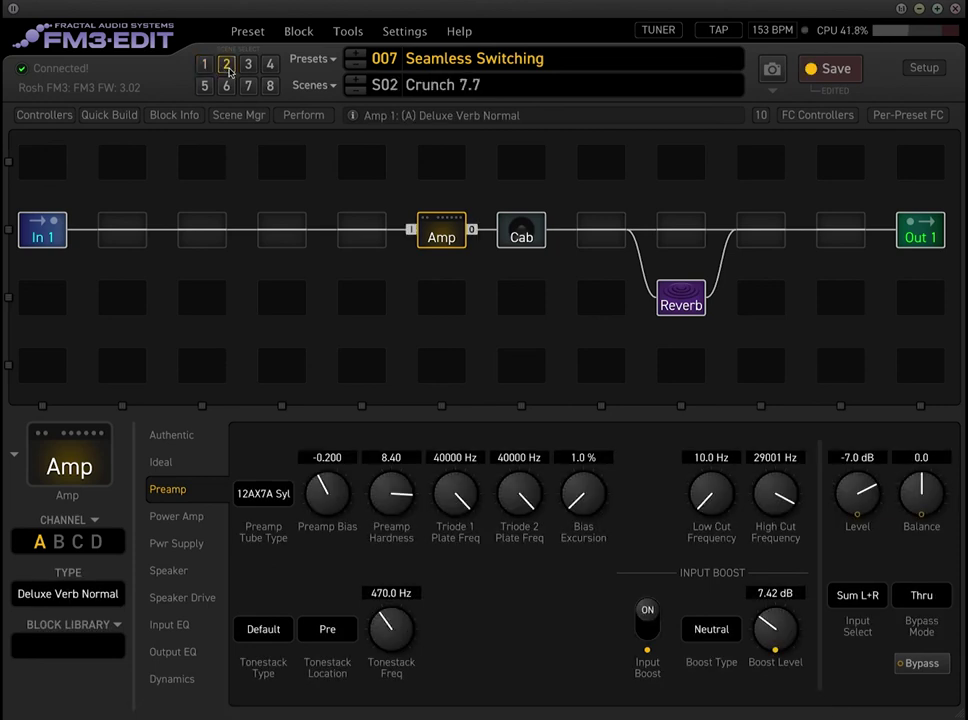
{"action": "left_click", "coordinate": [245, 66]}
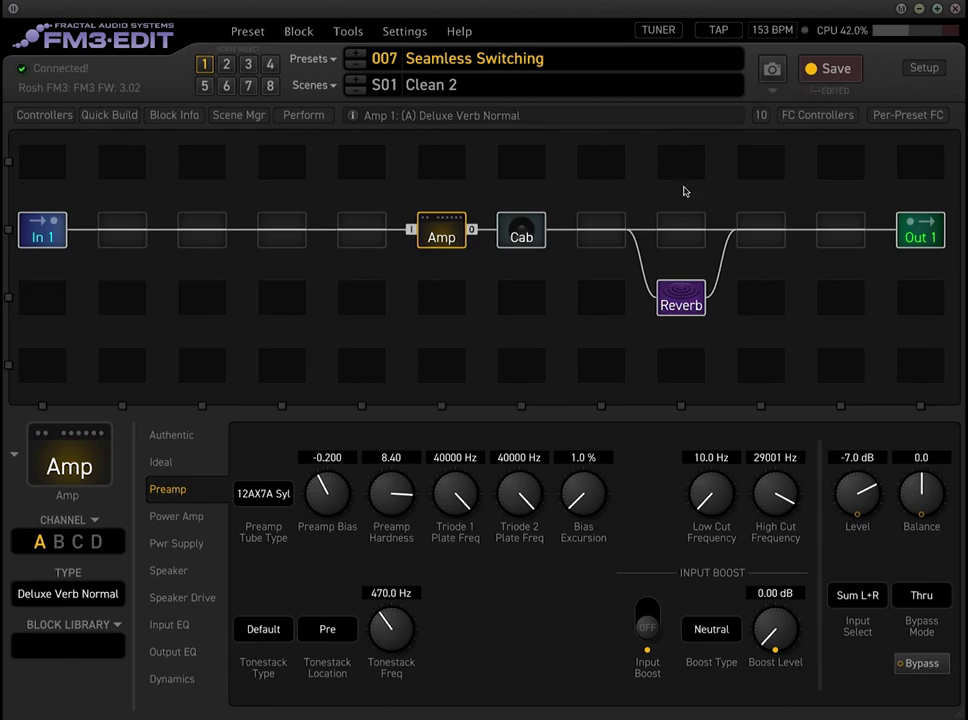
{"action": "left_click", "coordinate": [784, 115]}
{"action": "left_click", "coordinate": [786, 118]}
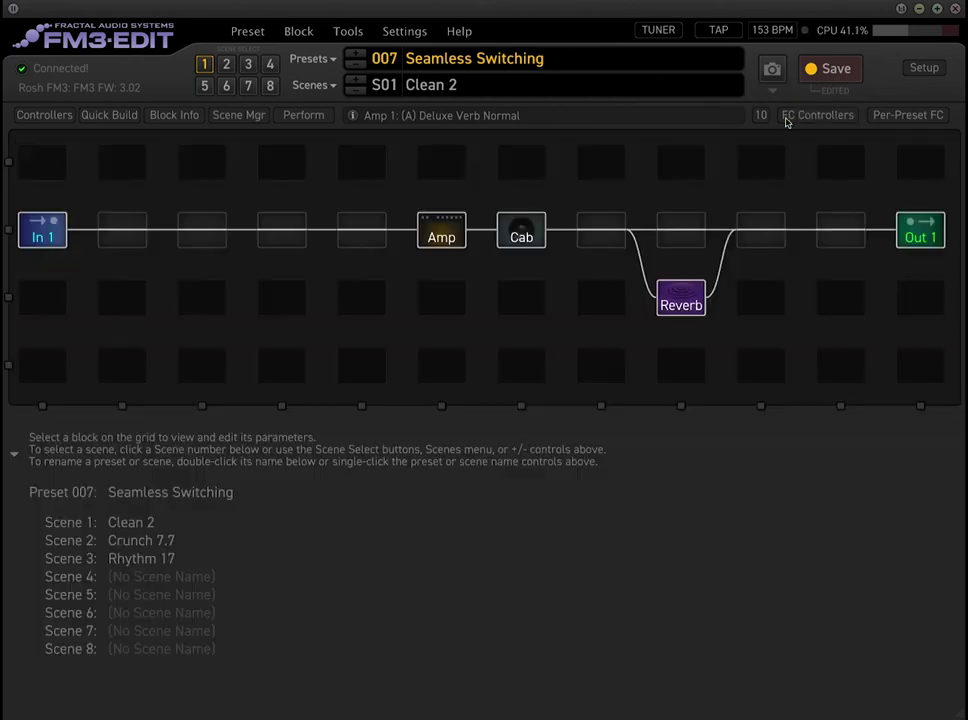
{"action": "left_click", "coordinate": [441, 232]}
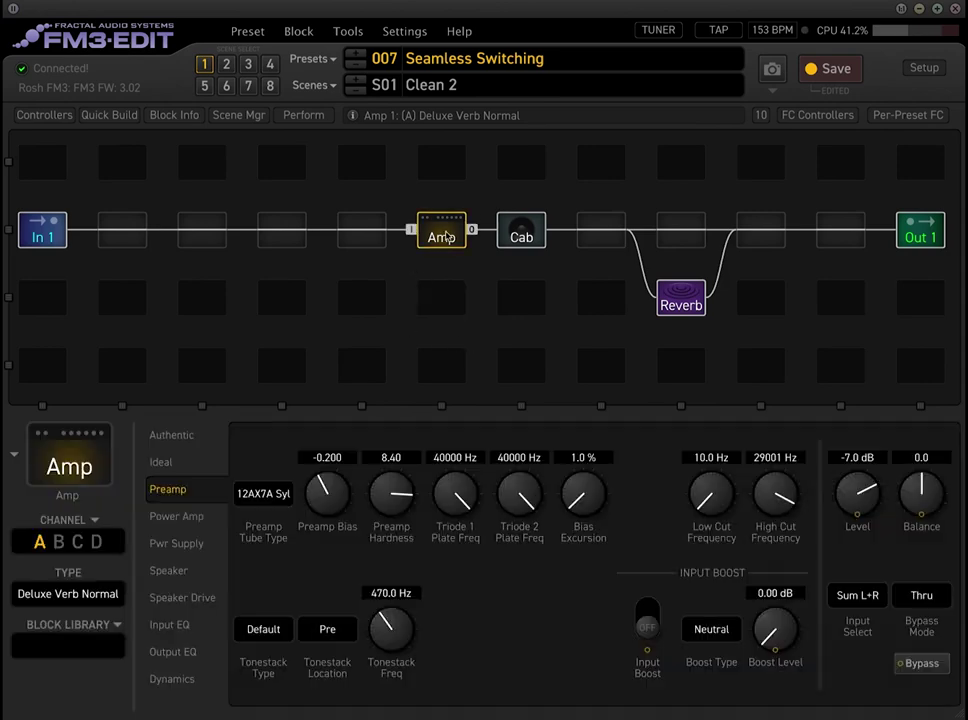
Step: Review the Amp's Authentic, Ideal and Preamp parameters and the available Boost Type options, keeping Neutral
{"action": "left_click", "coordinate": [184, 438]}
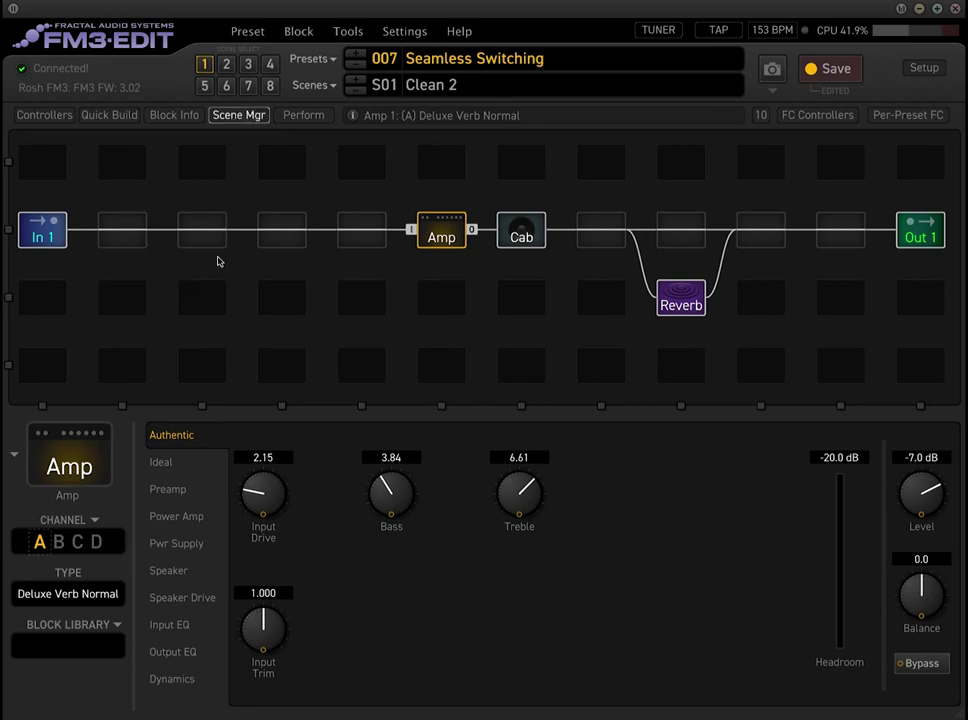
{"action": "left_click", "coordinate": [162, 462]}
{"action": "left_click", "coordinate": [158, 438]}
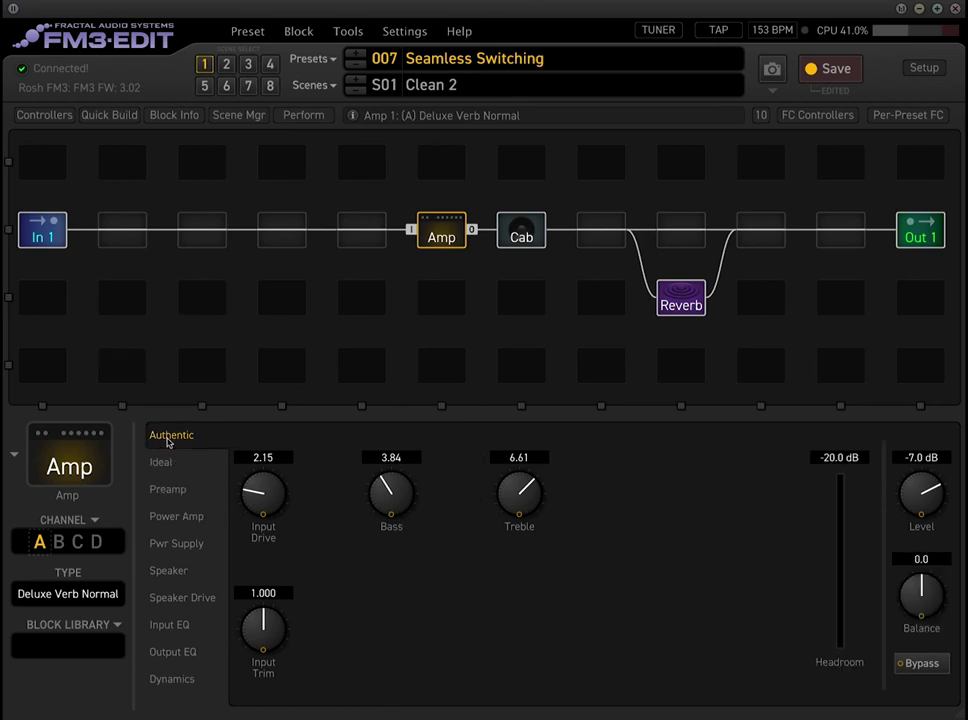
{"action": "left_click", "coordinate": [163, 490]}
{"action": "left_click", "coordinate": [708, 630]}
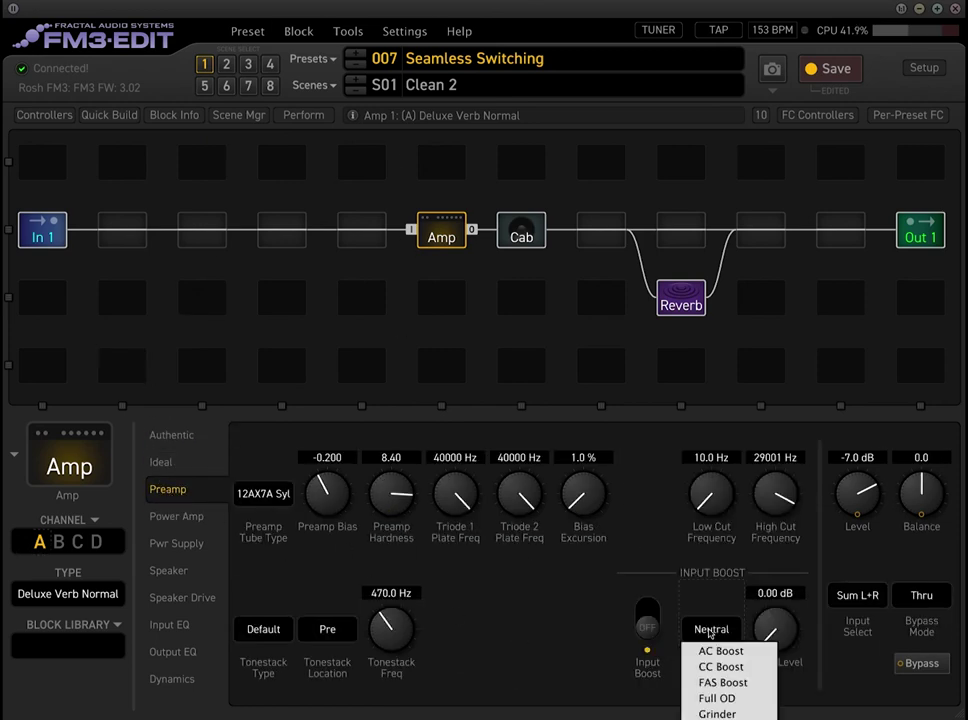
{"action": "left_click", "coordinate": [551, 596]}
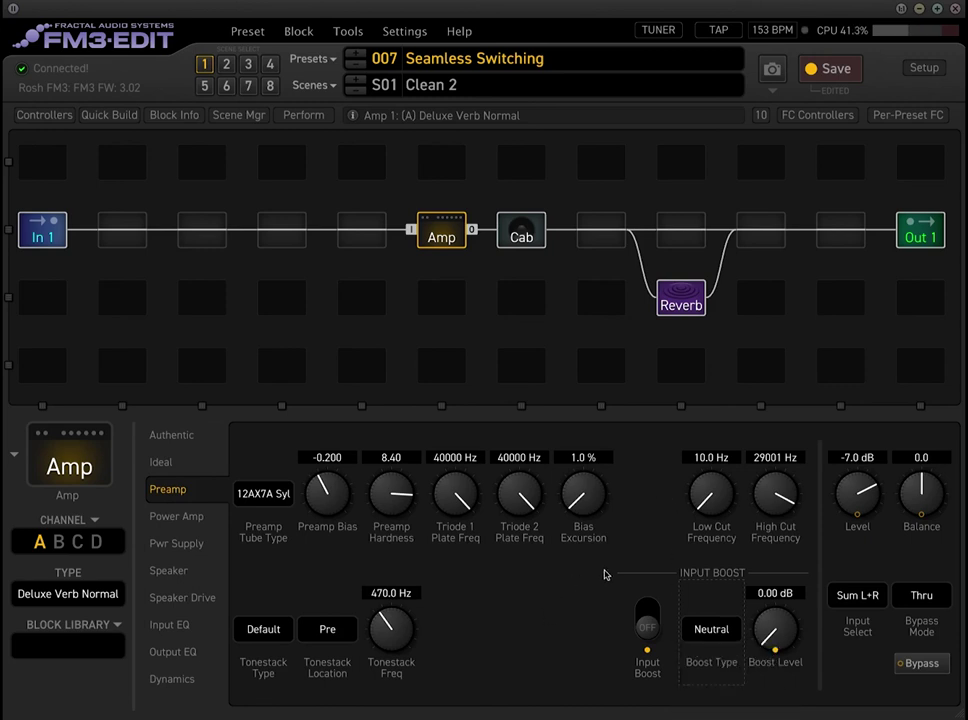
{"action": "left_click", "coordinate": [203, 441]}
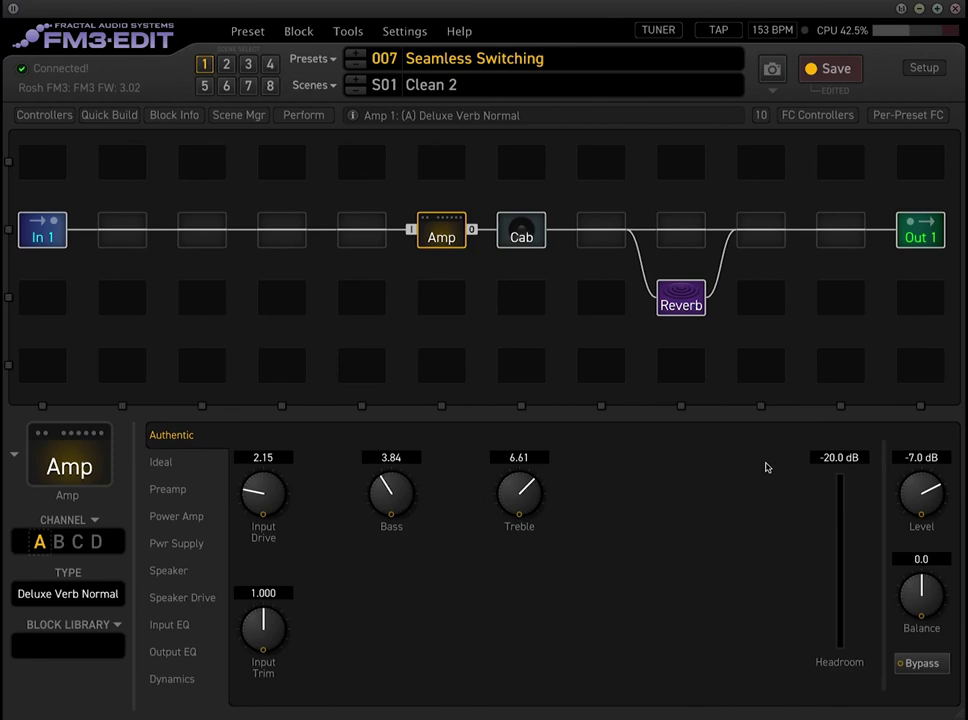